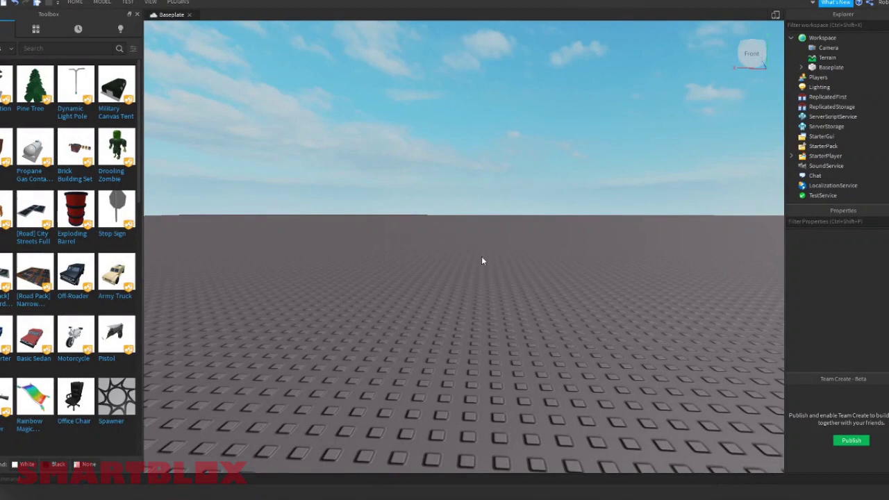
Step: Load the JackxPanda character into the baseplate as an R6 rig at the origin with the Load Character plugin
{"action": "right_click_drag", "start_coordinate": [482, 257], "coordinate": [496, 259]}
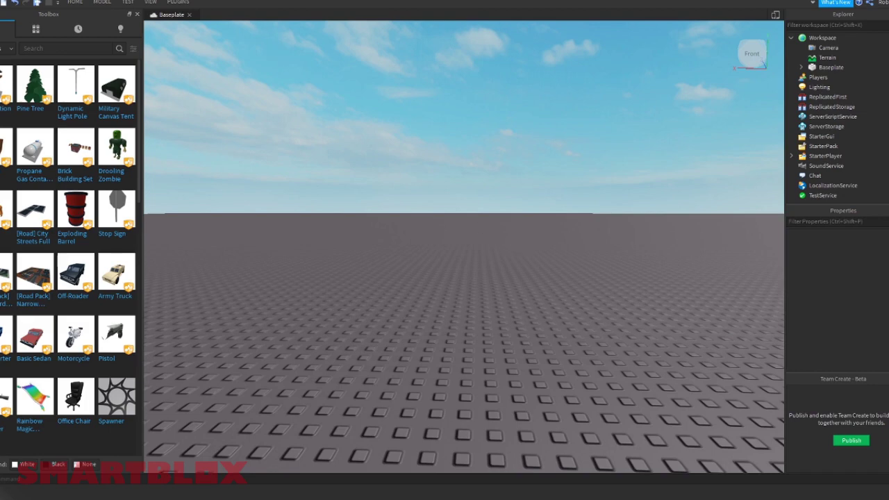
{"action": "left_click", "coordinate": [179, 2]}
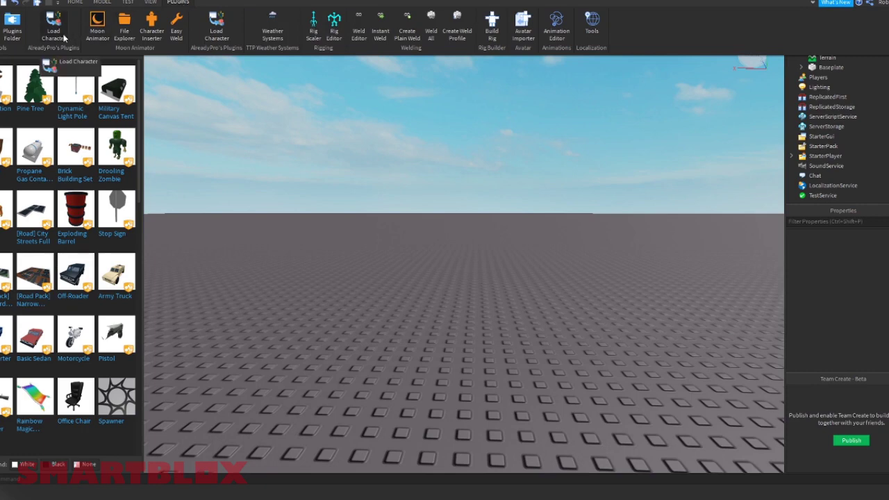
{"action": "left_click", "coordinate": [54, 28]}
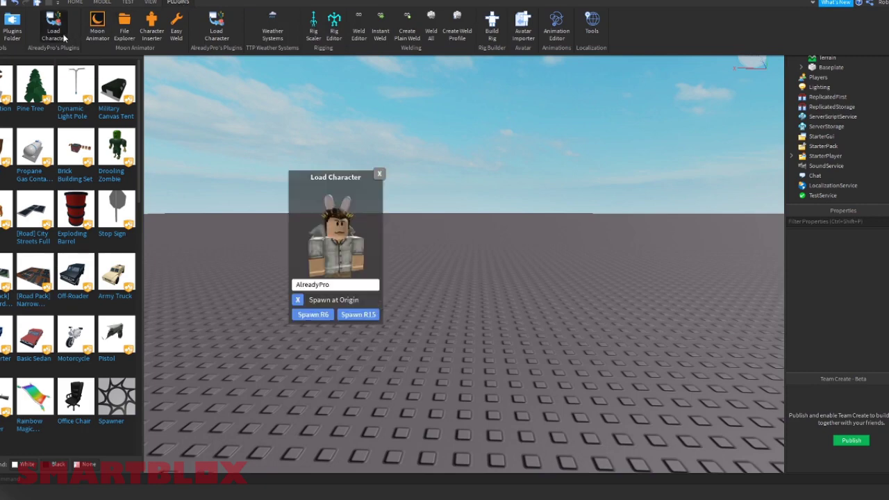
{"action": "left_click", "coordinate": [337, 285]}
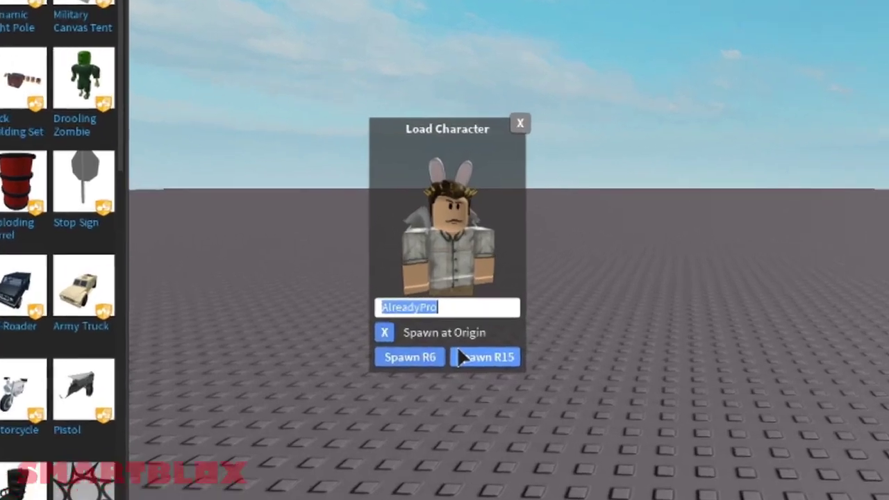
{"action": "type", "text": "J"}
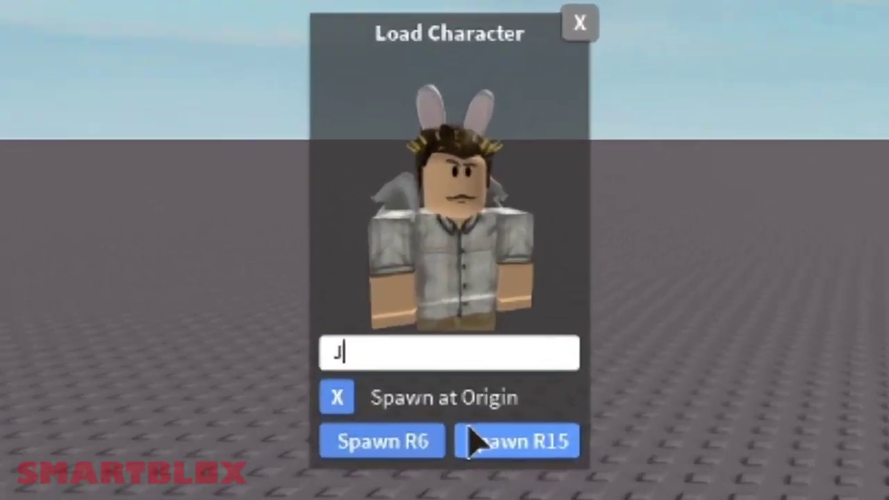
{"action": "type", "text": "ackxPanda"}
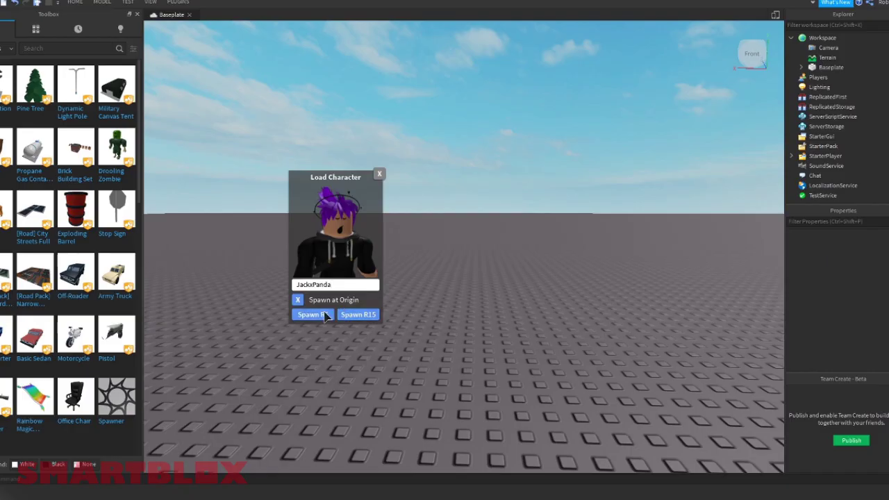
{"action": "left_click", "coordinate": [313, 314]}
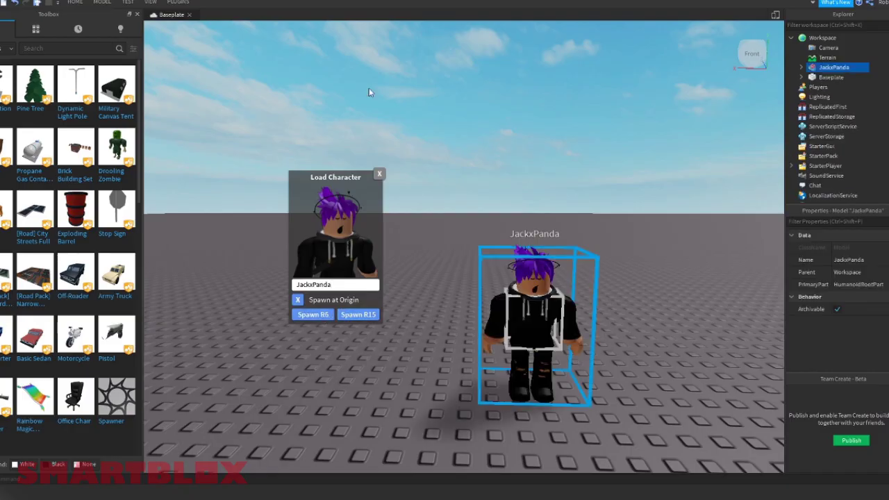
{"action": "left_click", "coordinate": [379, 175]}
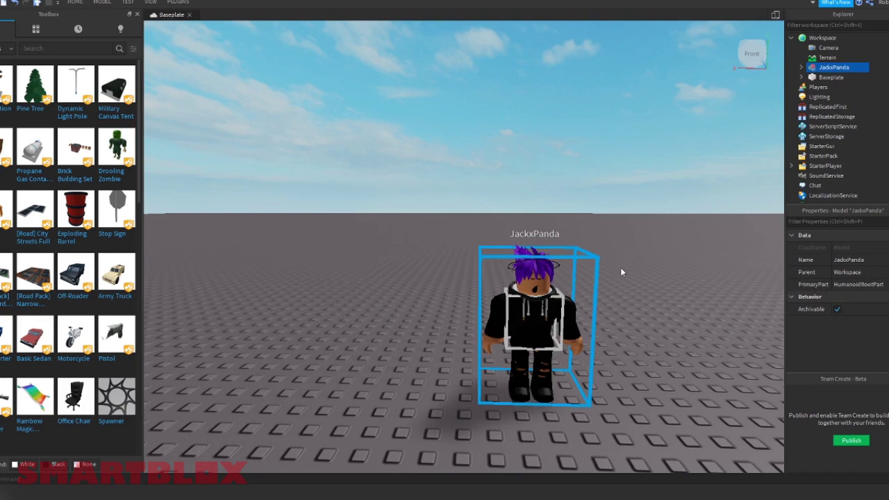
Step: Move the loaded JackxPanda character model farther back on the baseplate
{"action": "right_click_drag", "start_coordinate": [634, 309], "coordinate": [641, 332]}
{"action": "right_click", "coordinate": [534, 277]}
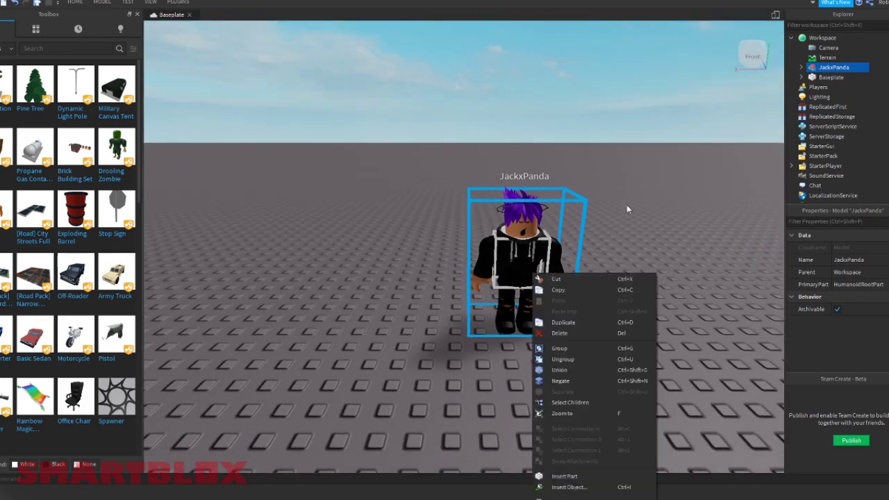
{"action": "left_click", "coordinate": [827, 67]}
{"action": "right_click", "coordinate": [829, 67]}
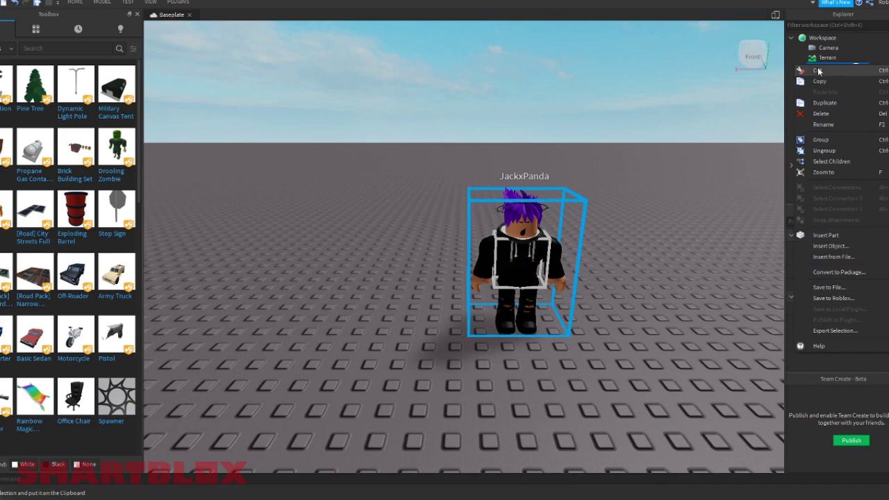
{"action": "right_click", "coordinate": [553, 222]}
{"action": "left_click", "coordinate": [536, 238]}
{"action": "left_click", "coordinate": [534, 241], "text": "alt"}
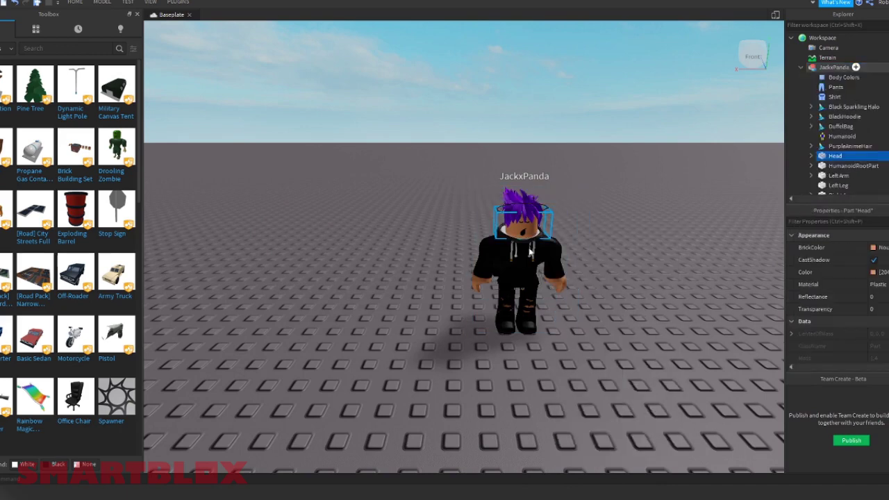
{"action": "left_click", "coordinate": [529, 251]}
{"action": "left_click_drag", "start_coordinate": [529, 253], "coordinate": [515, 248]}
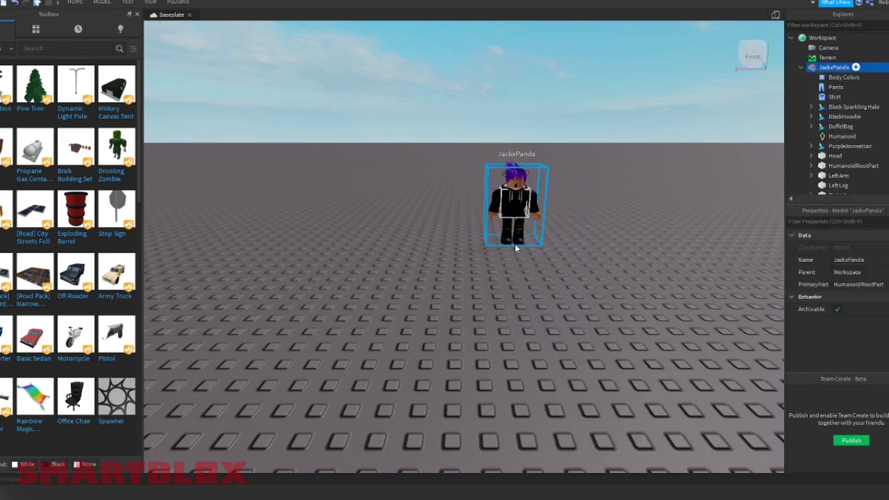
Step: Duplicate the character model and place the copy on the baseplate, in front of and beside the original
{"action": "key", "text": "ctrl+d"}
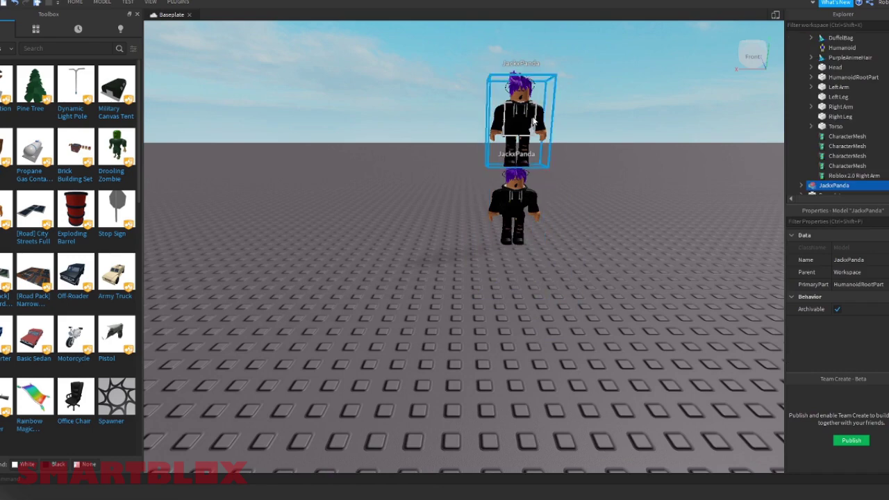
{"action": "left_click_drag", "start_coordinate": [532, 145], "coordinate": [458, 166]}
{"action": "left_click", "coordinate": [509, 109]}
{"action": "left_click_drag", "start_coordinate": [508, 108], "coordinate": [416, 192]}
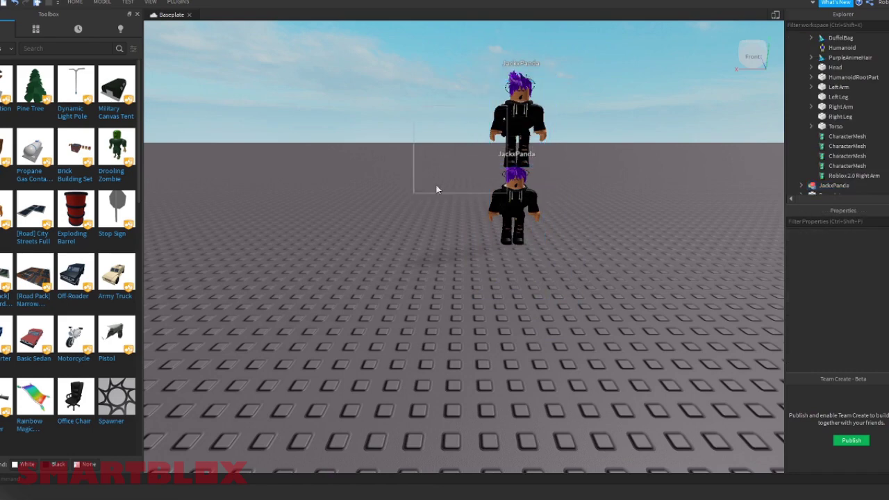
{"action": "left_click_drag", "start_coordinate": [521, 119], "coordinate": [398, 291]}
{"action": "key", "text": "d"}
{"action": "key", "text": "a"}
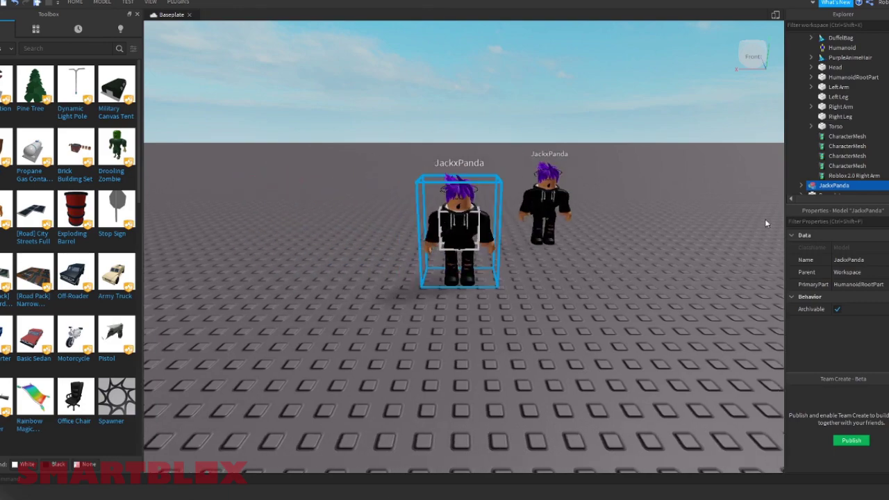
Step: Expand the duplicate character's contents and delete its Black Sparkling Halo accessory
{"action": "scroll", "coordinate": [834, 153], "scroll_direction": "down", "scroll_amount": 2}
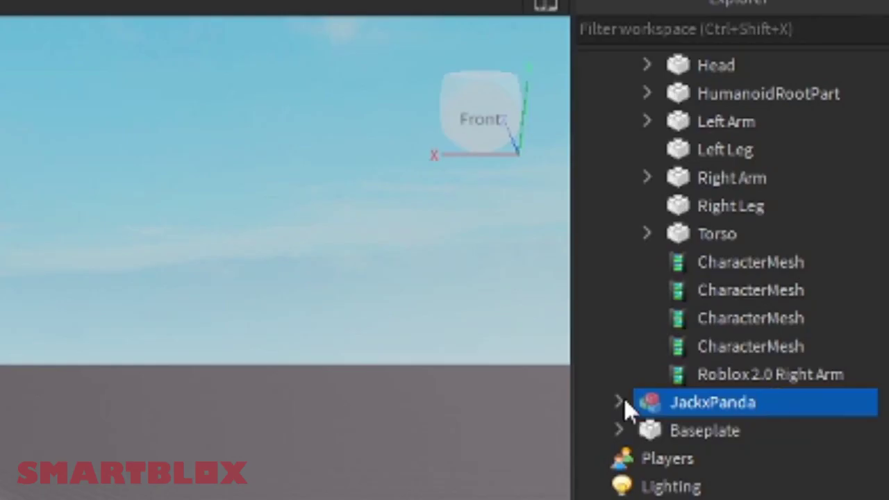
{"action": "left_click", "coordinate": [803, 155]}
{"action": "scroll", "coordinate": [822, 150], "scroll_direction": "down", "scroll_amount": 3}
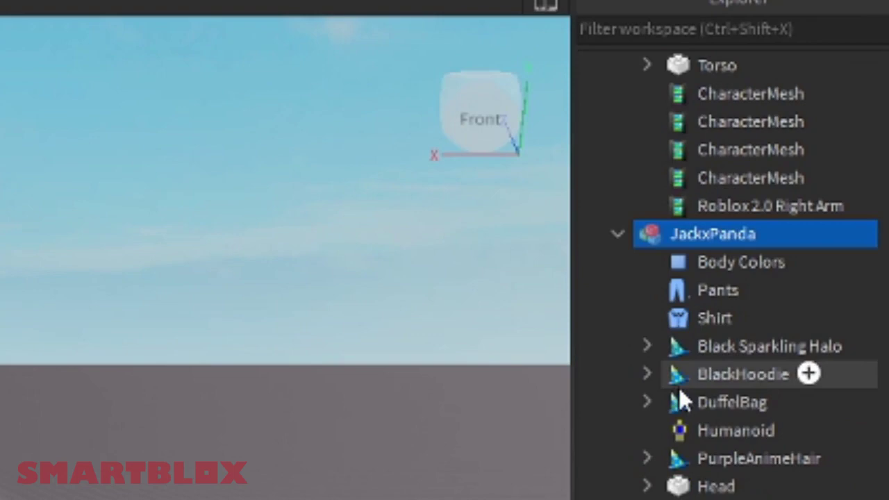
{"action": "scroll", "coordinate": [729, 277], "scroll_direction": "up", "scroll_amount": 6}
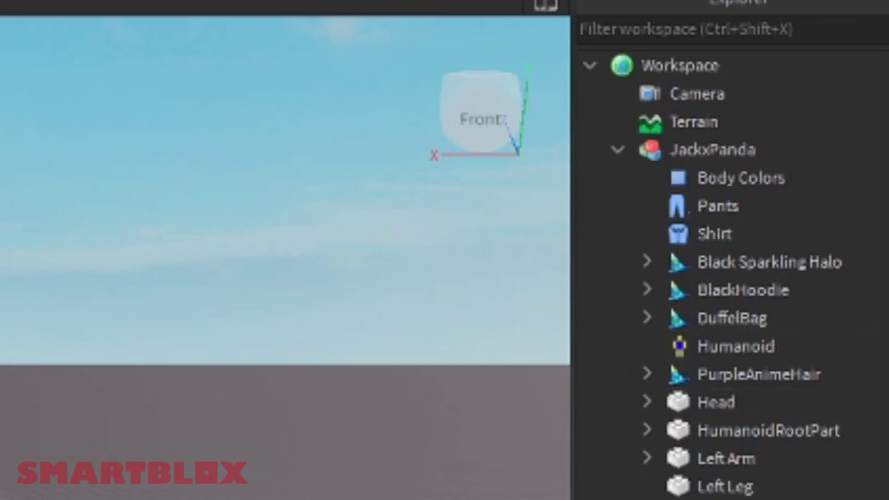
{"action": "scroll", "coordinate": [729, 278], "scroll_direction": "down", "scroll_amount": 3}
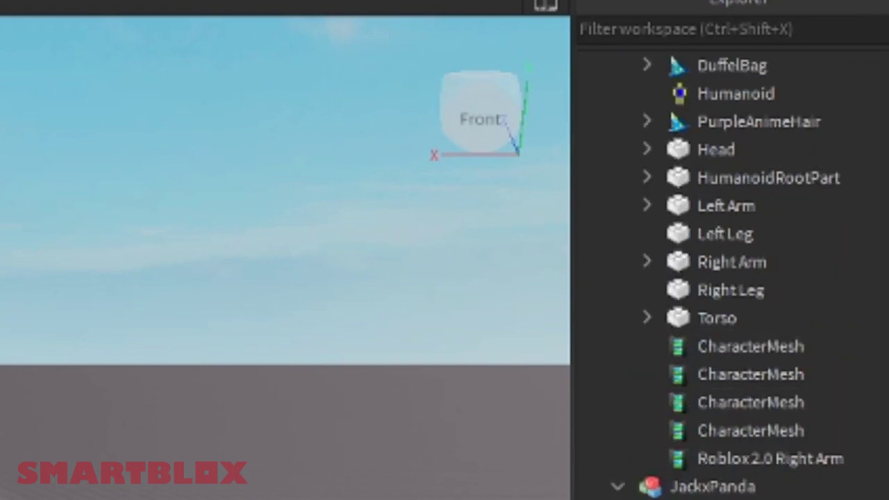
{"action": "left_click", "coordinate": [712, 486]}
{"action": "scroll", "coordinate": [637, 436], "scroll_direction": "down", "scroll_amount": 3}
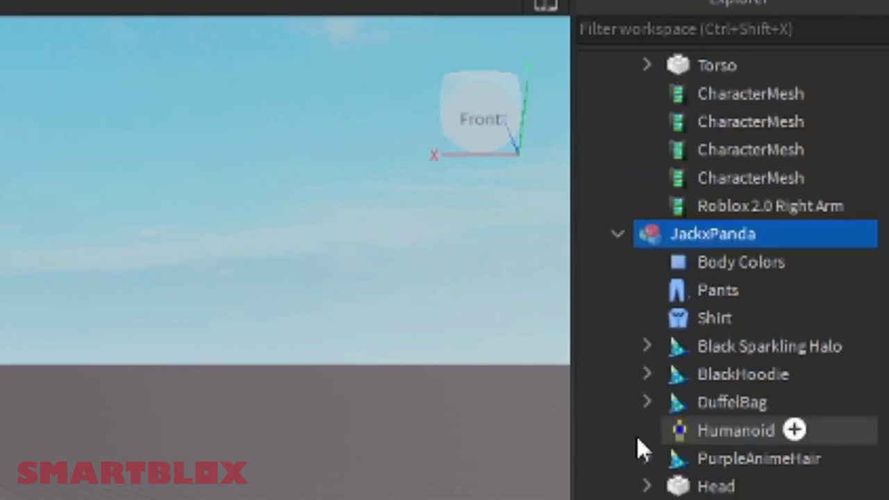
{"action": "left_click", "coordinate": [689, 346]}
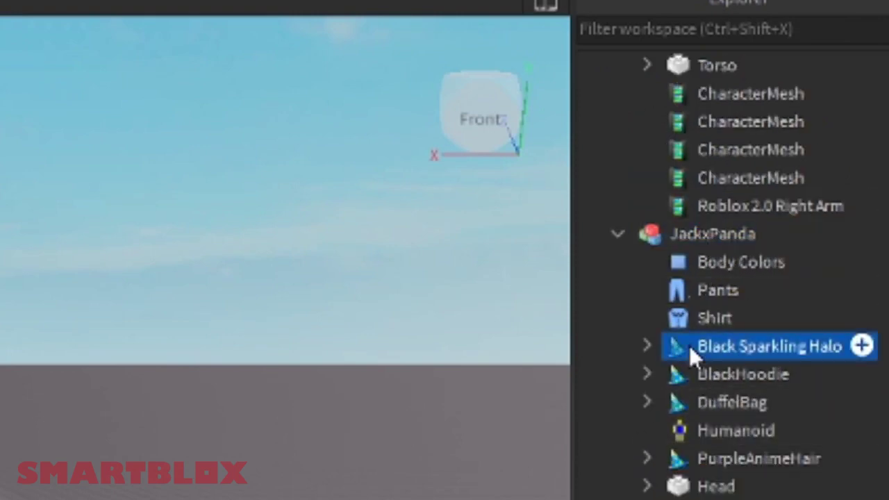
{"action": "right_click", "coordinate": [690, 345]}
{"action": "left_click", "coordinate": [675, 486]}
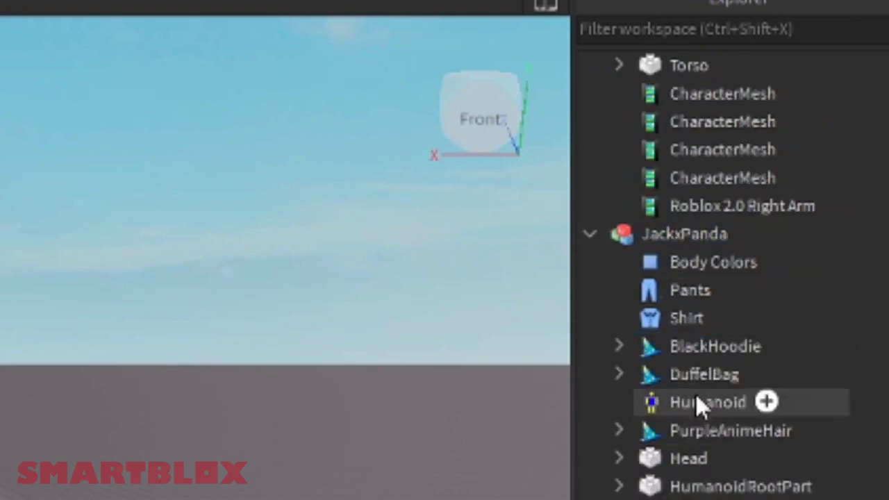
Step: Delete the BlackHoodie, DuffelBag and PurpleAnimeHair accessories from the duplicate character
{"action": "right_click", "coordinate": [688, 347]}
{"action": "left_click", "coordinate": [674, 484]}
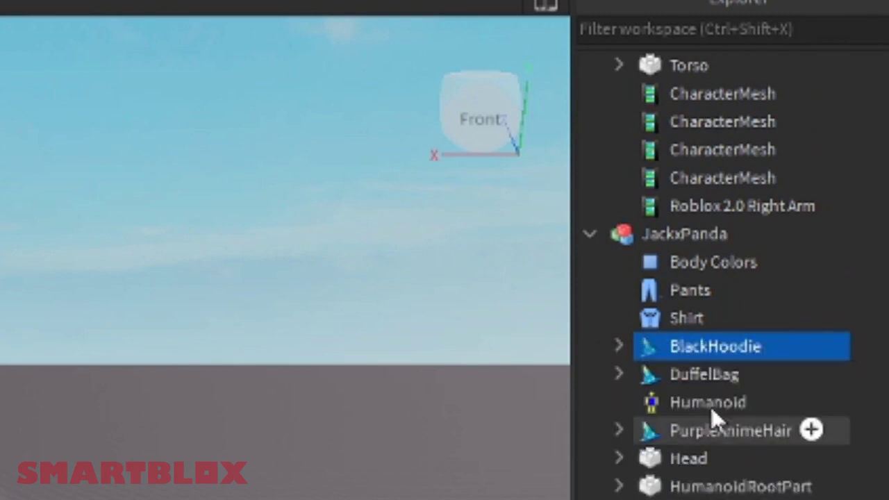
{"action": "left_click", "coordinate": [738, 347]}
{"action": "right_click", "coordinate": [738, 348]}
{"action": "left_click", "coordinate": [675, 486]}
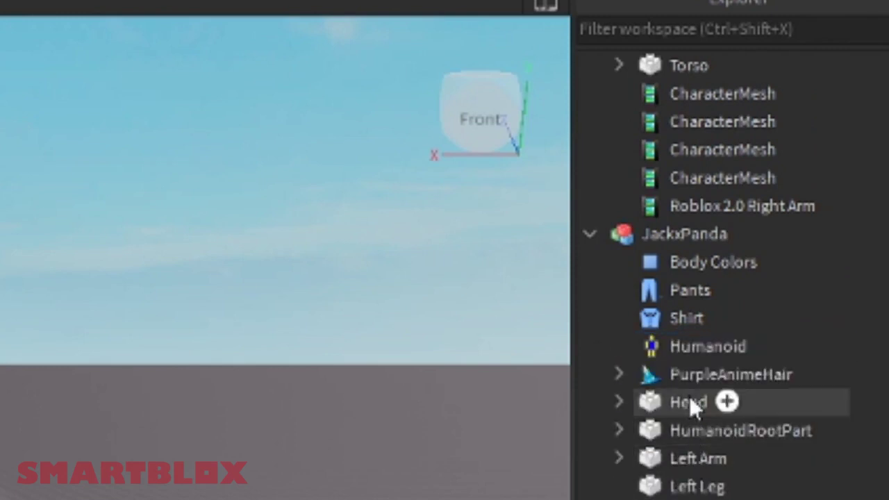
{"action": "left_click", "coordinate": [694, 378]}
{"action": "right_click", "coordinate": [695, 378]}
{"action": "left_click", "coordinate": [686, 499]}
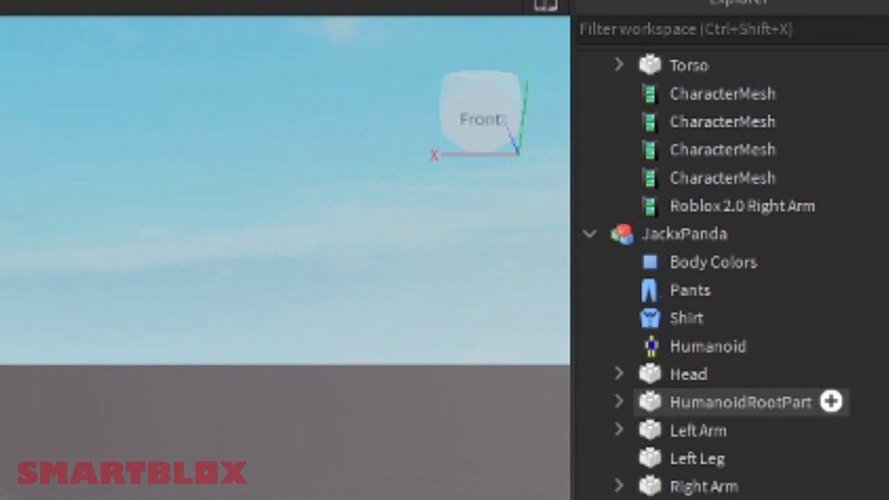
Step: Start exporting the accessory-free duplicate as an Object Model (*.obj) and choose the GFX folder as the destination
{"action": "key", "text": "a"}
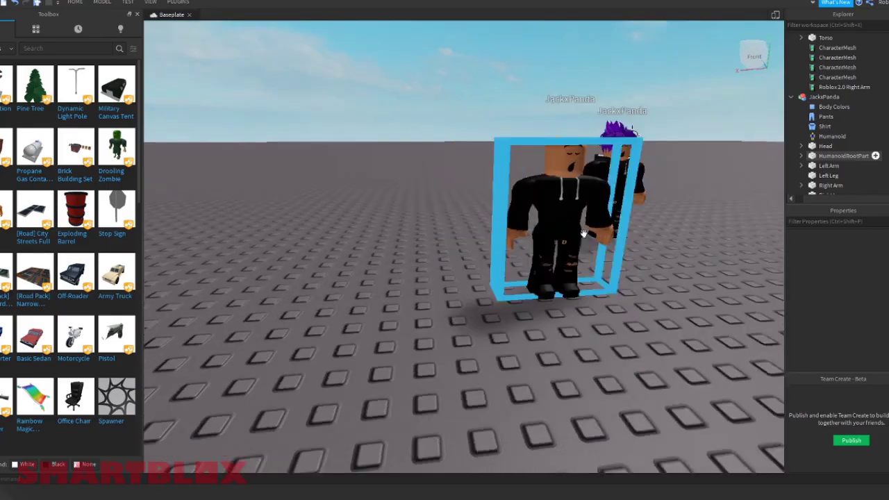
{"action": "right_click_drag", "start_coordinate": [576, 233], "coordinate": [577, 233]}
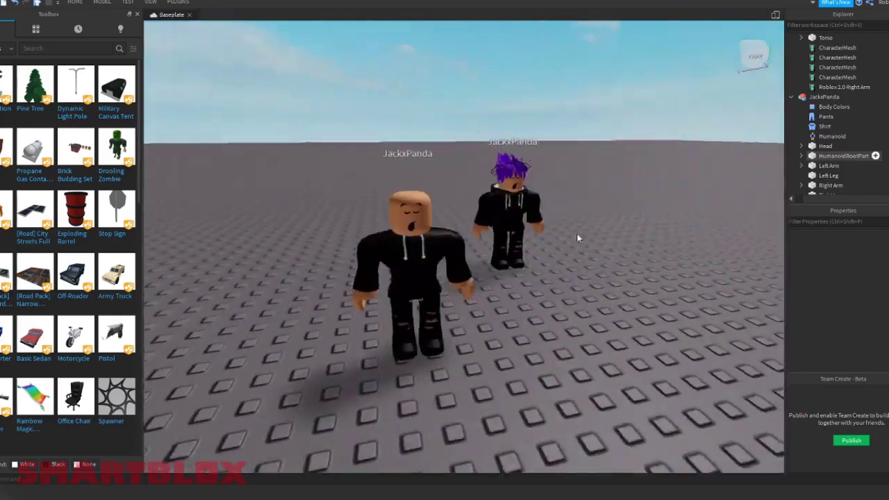
{"action": "left_click", "coordinate": [470, 265]}
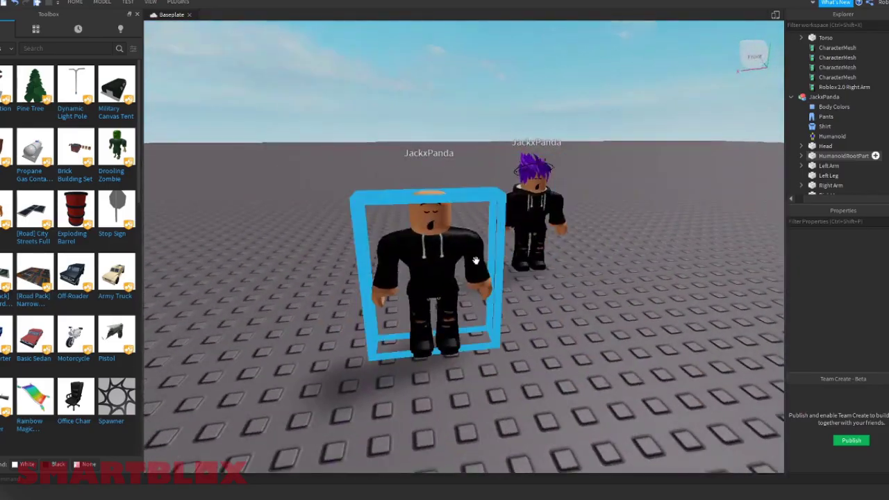
{"action": "right_click", "coordinate": [833, 97]}
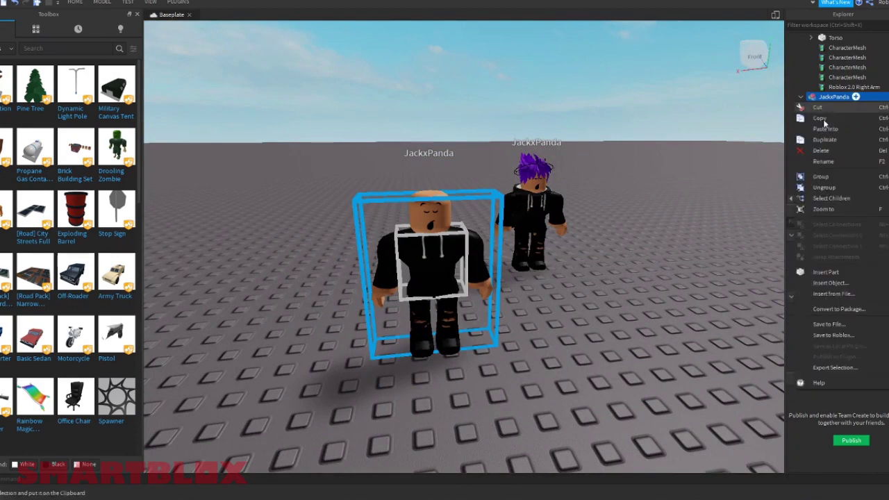
{"action": "left_click", "coordinate": [853, 370]}
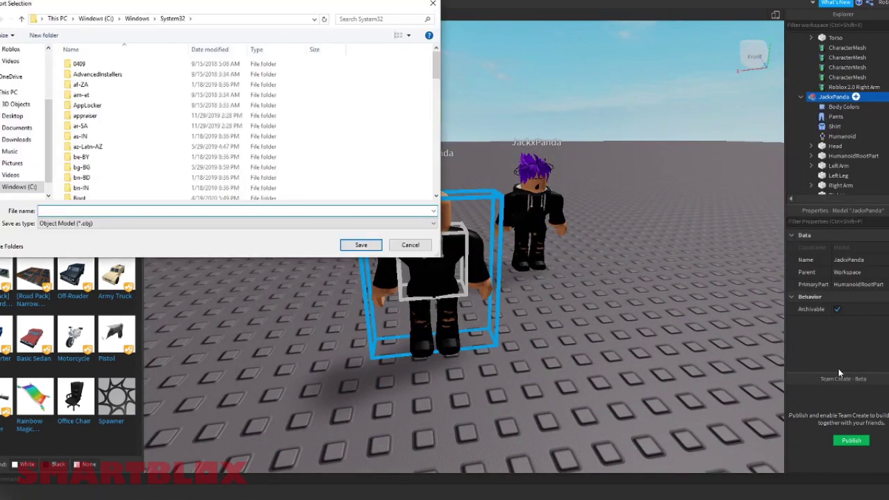
{"action": "scroll", "coordinate": [22, 80], "scroll_direction": "up", "scroll_amount": 2}
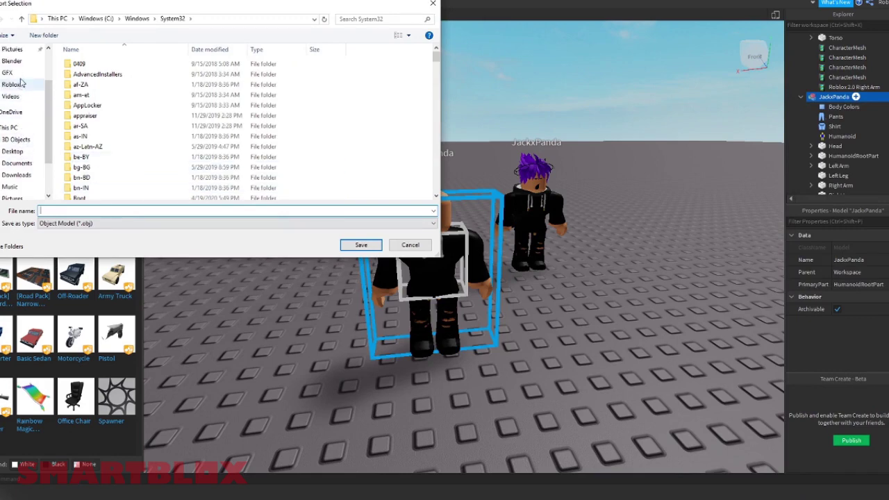
{"action": "left_click", "coordinate": [8, 72]}
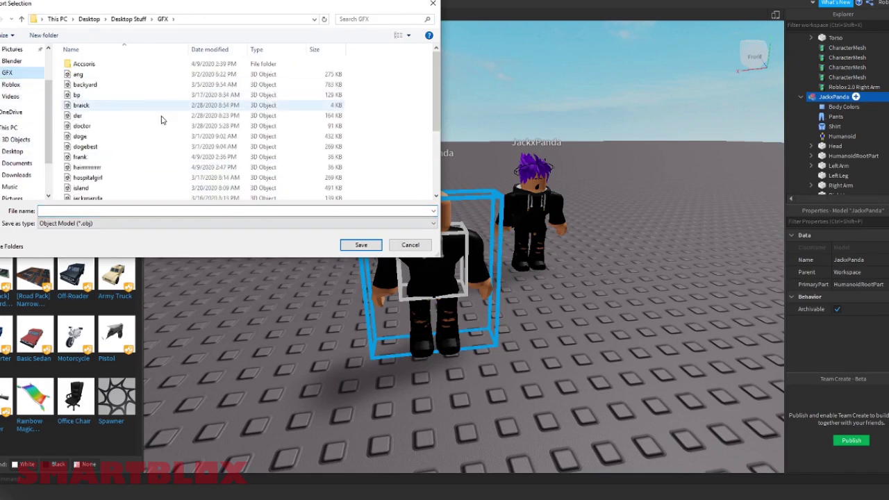
Step: Name the duplicate's export file JackxPandaGFXC and save it in the GFX folder
{"action": "scroll", "coordinate": [139, 160], "scroll_direction": "down", "scroll_amount": 1}
{"action": "left_click", "coordinate": [108, 211]}
{"action": "type", "text": "j"}
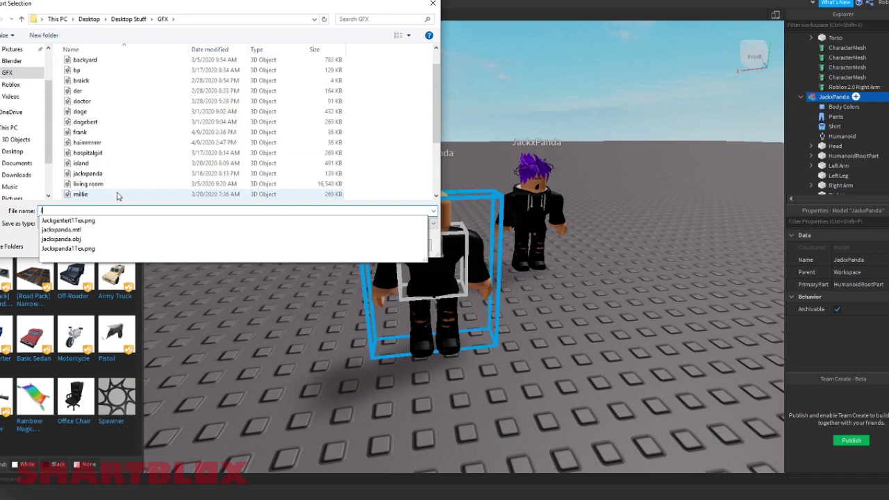
{"action": "type", "text": "a"}
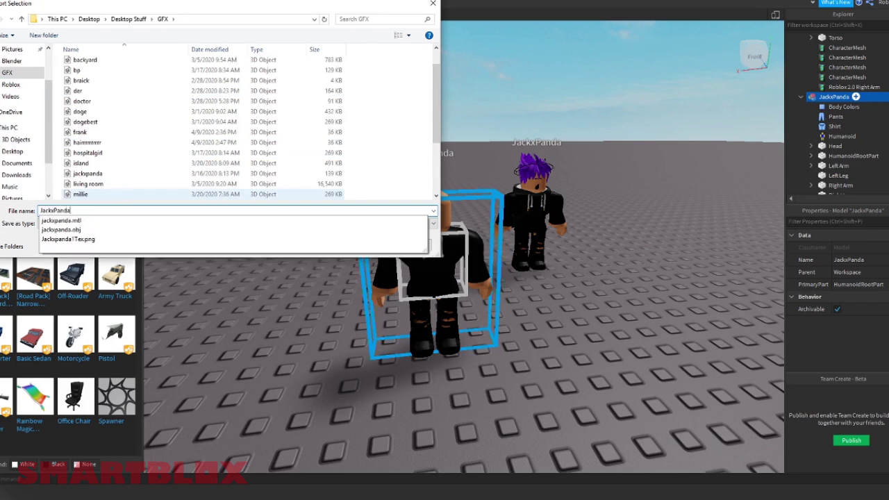
{"action": "type", "text": "ckPandaGFX"}
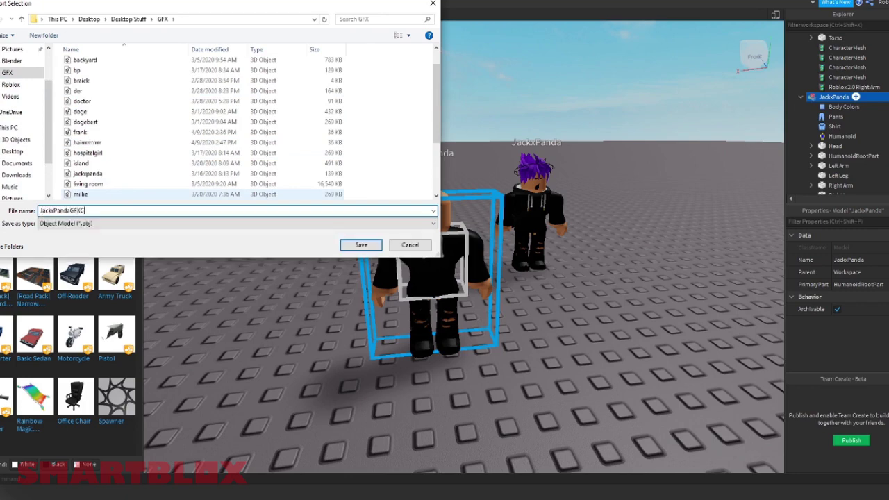
{"action": "key", "text": "Return"}
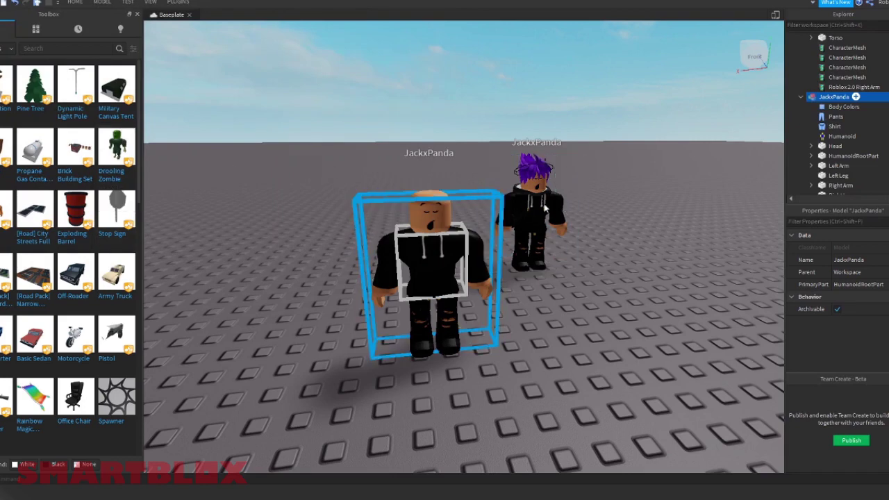
Step: Delete the Left Leg, HumanoidRootPart and Head from the original character that still has its accessories
{"action": "left_click", "coordinate": [575, 277]}
{"action": "right_click_drag", "start_coordinate": [576, 277], "coordinate": [554, 265]}
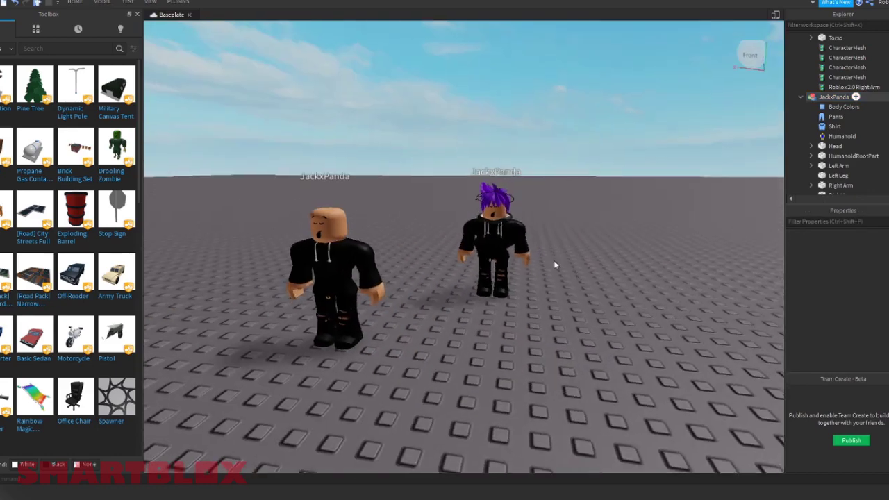
{"action": "left_click", "coordinate": [511, 241]}
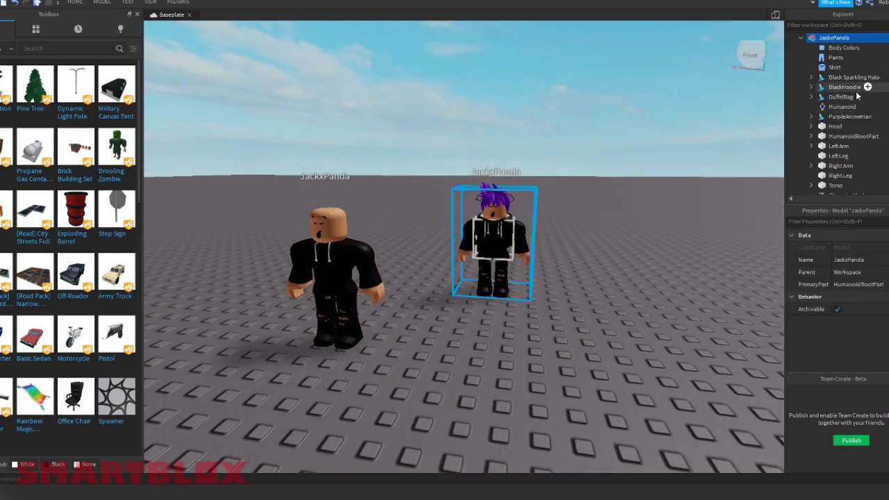
{"action": "right_click", "coordinate": [838, 156]}
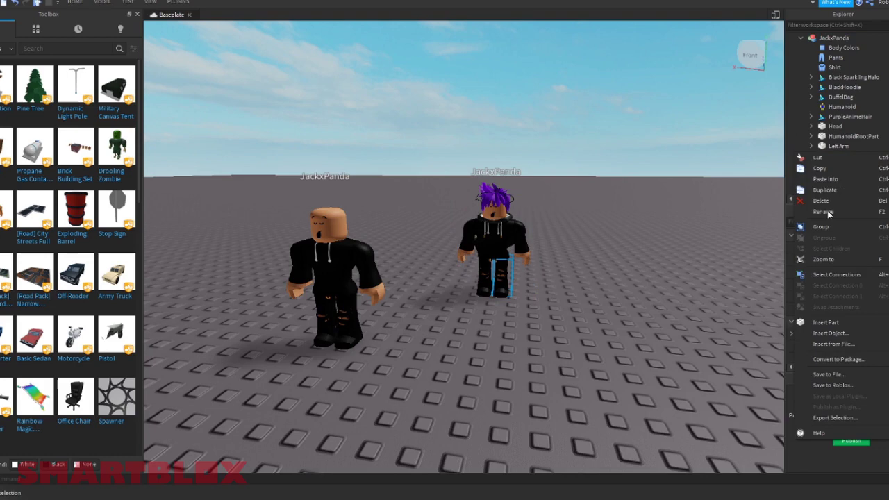
{"action": "left_click", "coordinate": [821, 201]}
{"action": "left_click", "coordinate": [840, 136]}
{"action": "right_click", "coordinate": [840, 136]}
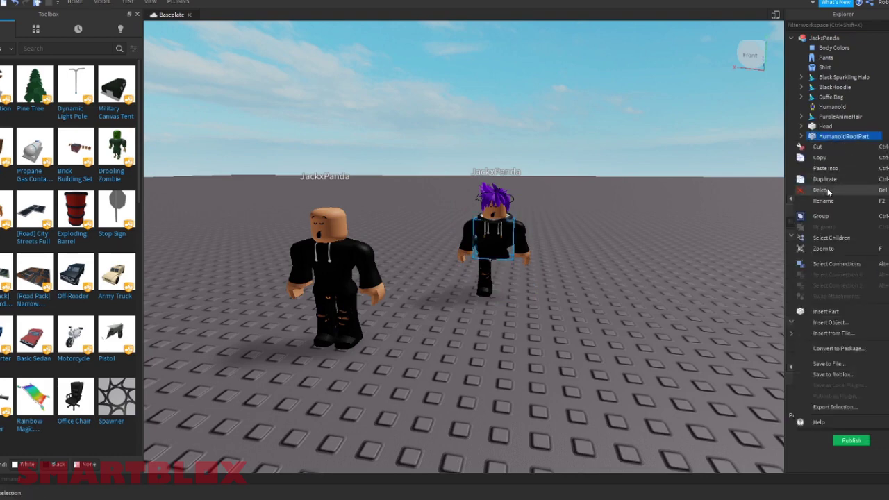
{"action": "left_click", "coordinate": [823, 180]}
{"action": "left_click", "coordinate": [827, 126]}
{"action": "right_click", "coordinate": [826, 126]}
{"action": "left_click", "coordinate": [822, 171]}
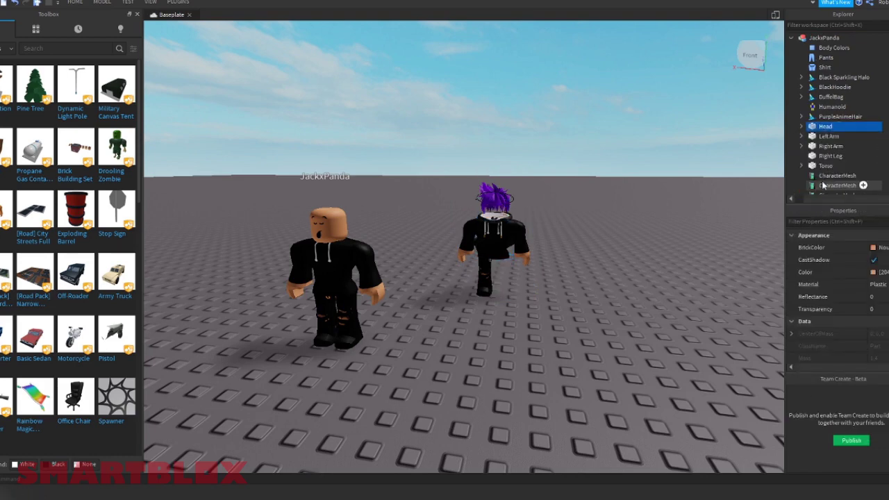
Step: Delete the Left Arm, Right Arm, Right Leg and Torso from the original character, leaving its accessories
{"action": "left_click", "coordinate": [820, 126]}
{"action": "right_click", "coordinate": [818, 126]}
{"action": "left_click", "coordinate": [823, 171]}
{"action": "left_click", "coordinate": [818, 126]}
{"action": "right_click", "coordinate": [818, 126]}
{"action": "left_click", "coordinate": [823, 171]}
{"action": "left_click", "coordinate": [818, 126]}
{"action": "right_click", "coordinate": [818, 127]}
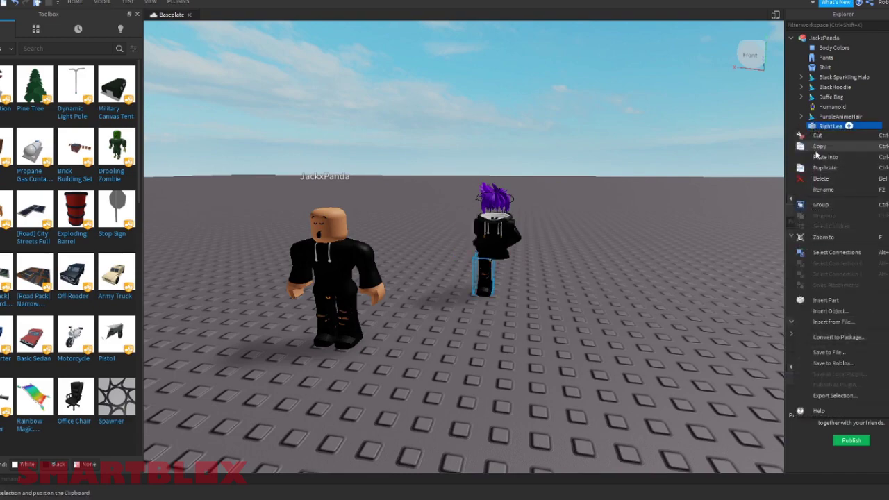
{"action": "left_click", "coordinate": [823, 171]}
{"action": "right_click", "coordinate": [818, 127]}
{"action": "left_click", "coordinate": [823, 171]}
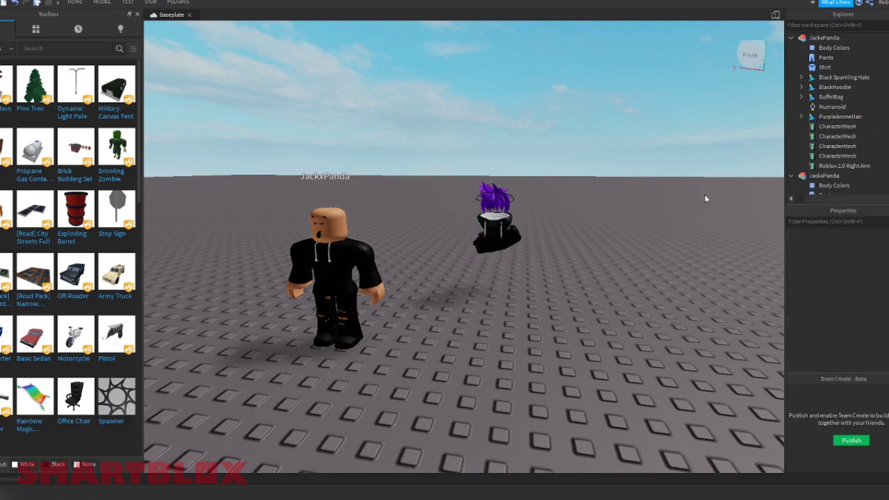
Step: Select the original character's model, now reduced to its accessories, and start exporting the selection
{"action": "right_click_drag", "start_coordinate": [606, 262], "coordinate": [606, 264]}
{"action": "key", "text": "w"}
{"action": "key", "text": "d"}
{"action": "key", "text": "s"}
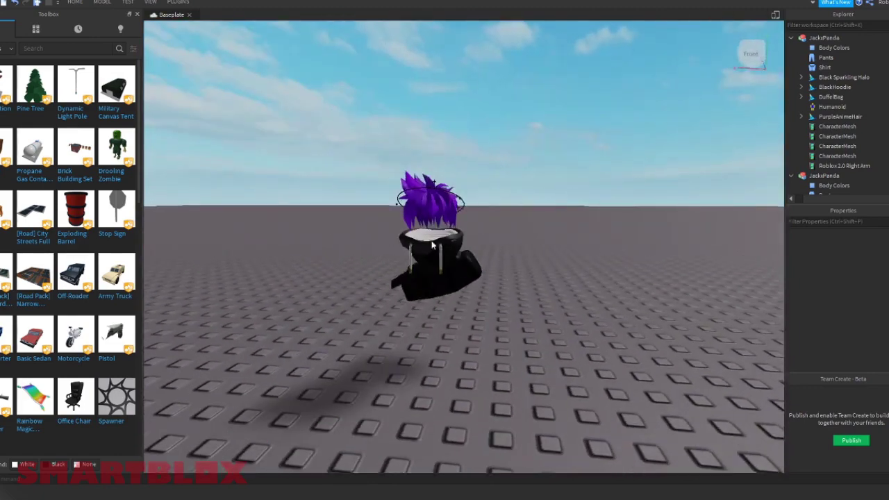
{"action": "left_click", "coordinate": [823, 37]}
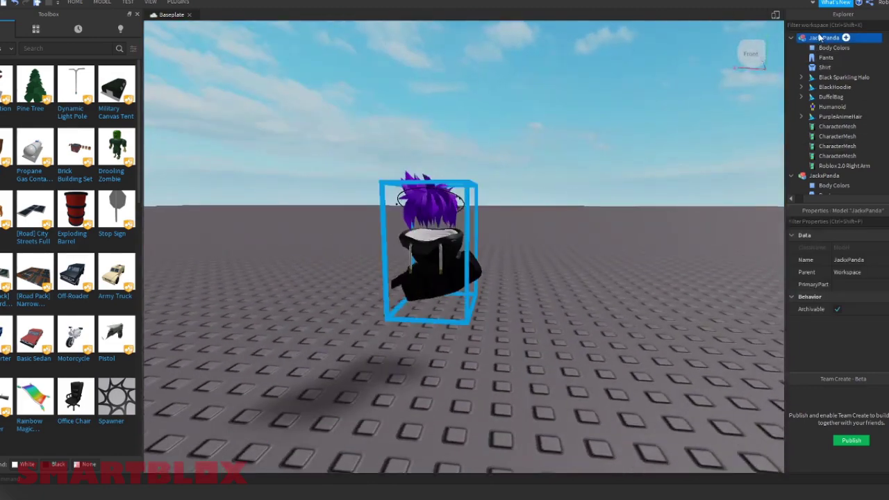
{"action": "right_click", "coordinate": [819, 38]}
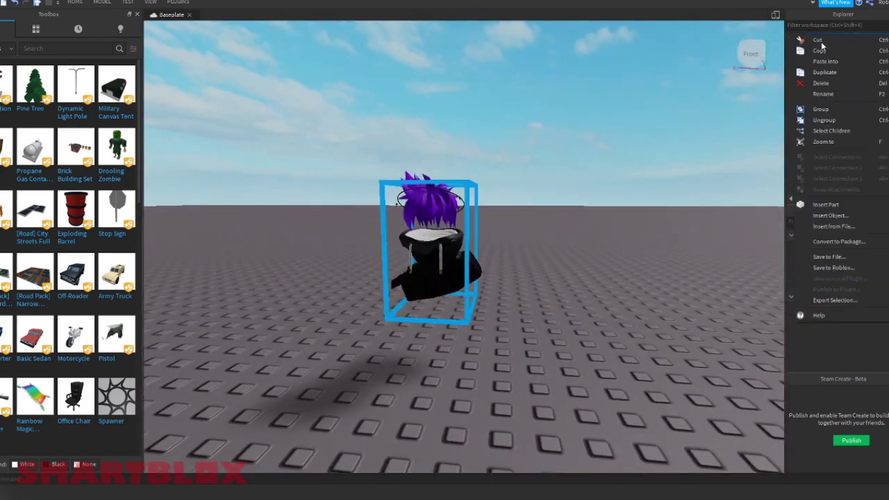
{"action": "left_click", "coordinate": [837, 301]}
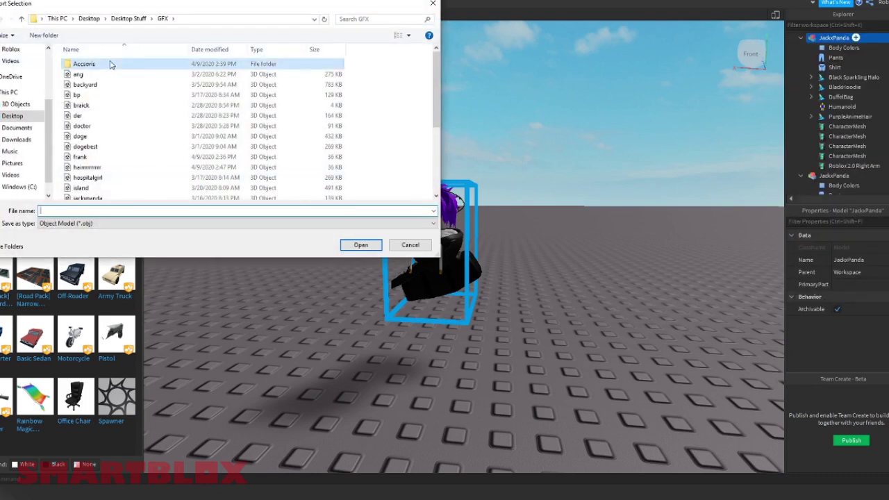
Step: Save the accessories export as JackxPanda in the Accsoris folder as an Object Model (*.obj)
{"action": "double_click", "coordinate": [105, 64]}
{"action": "left_click", "coordinate": [102, 211]}
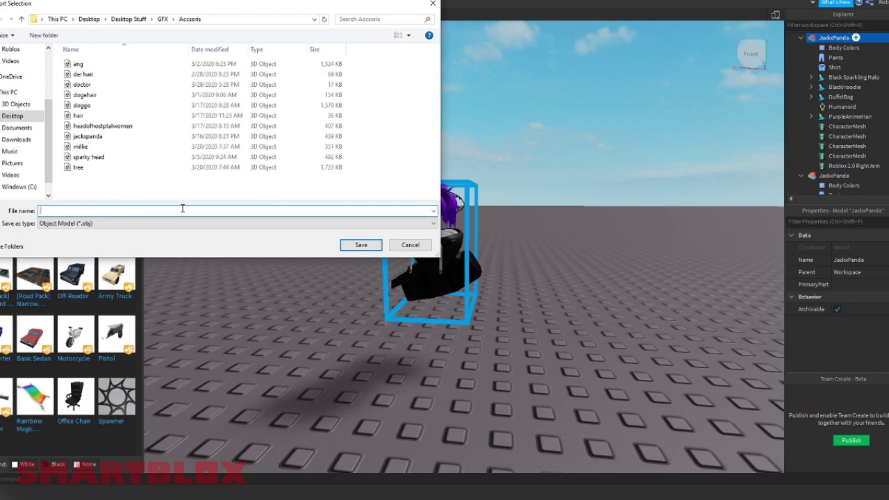
{"action": "type", "text": "jacksPanda"}
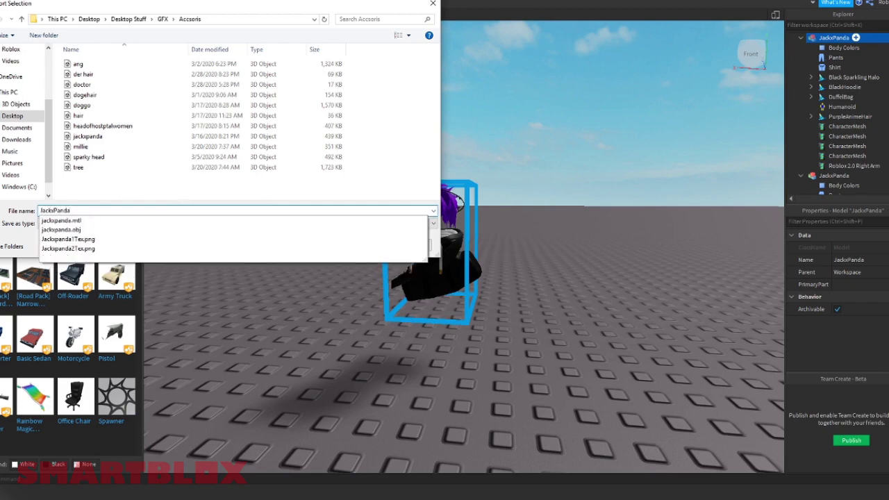
{"action": "key", "text": "Return"}
{"action": "key", "text": "Return"}
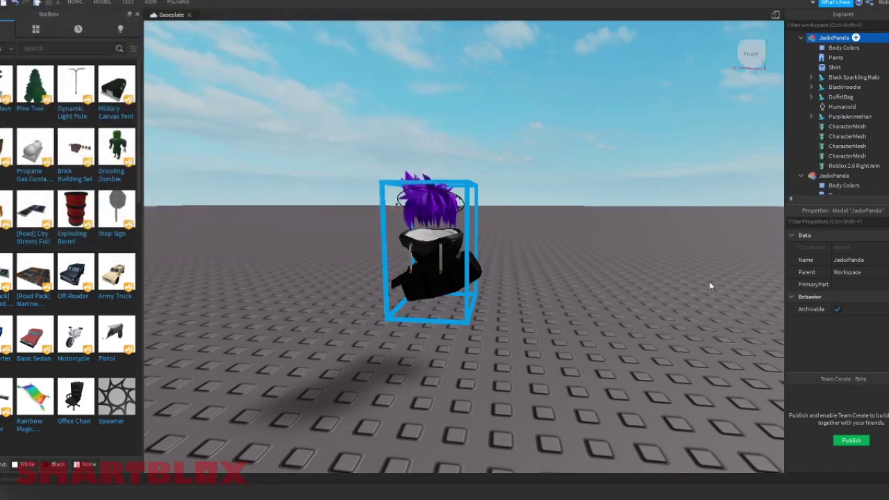
{"action": "left_click", "coordinate": [710, 282]}
{"action": "scroll", "coordinate": [709, 282], "scroll_direction": "down", "scroll_amount": 1}
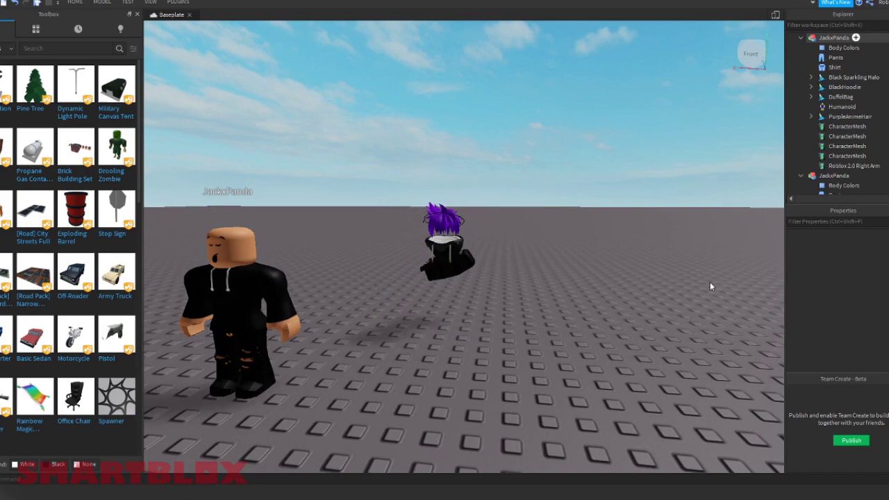
{"action": "right_click_drag", "start_coordinate": [710, 284], "coordinate": [710, 283]}
{"action": "key", "text": "a"}
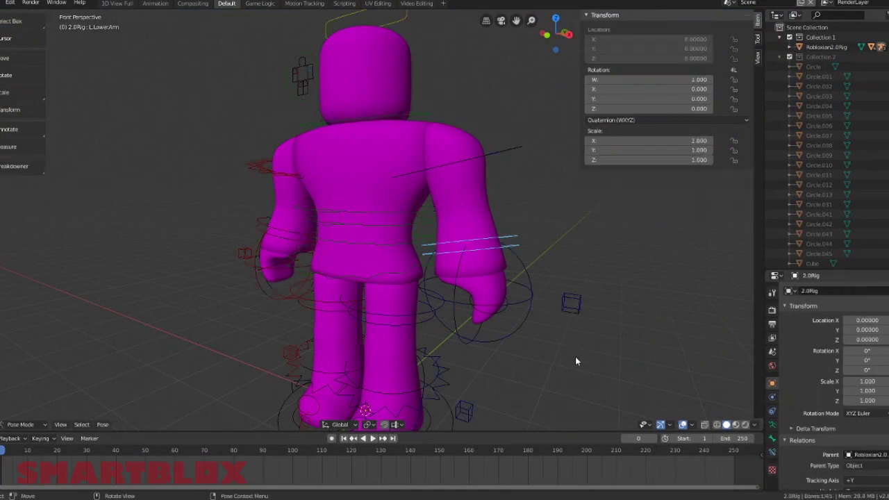
Step: Switch to Blender and replace the Char1Mtl material on the rig's head with a new material
{"action": "right_click", "coordinate": [575, 356]}
{"action": "left_click", "coordinate": [589, 353]}
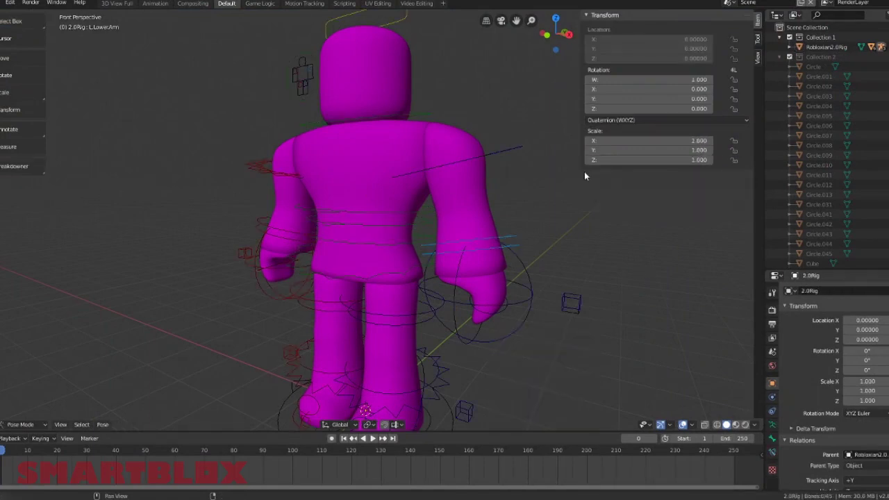
{"action": "key", "text": "shift+grave"}
{"action": "key", "text": "s"}
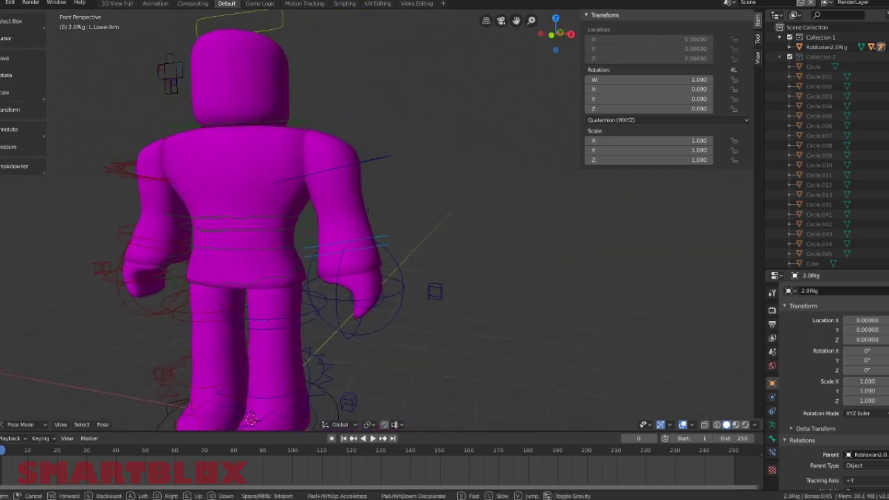
{"action": "key", "text": "w"}
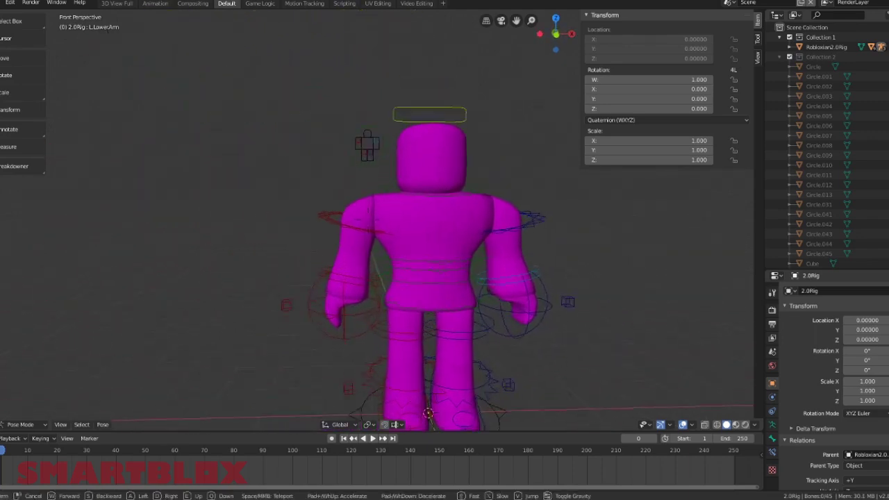
{"action": "key", "text": "s"}
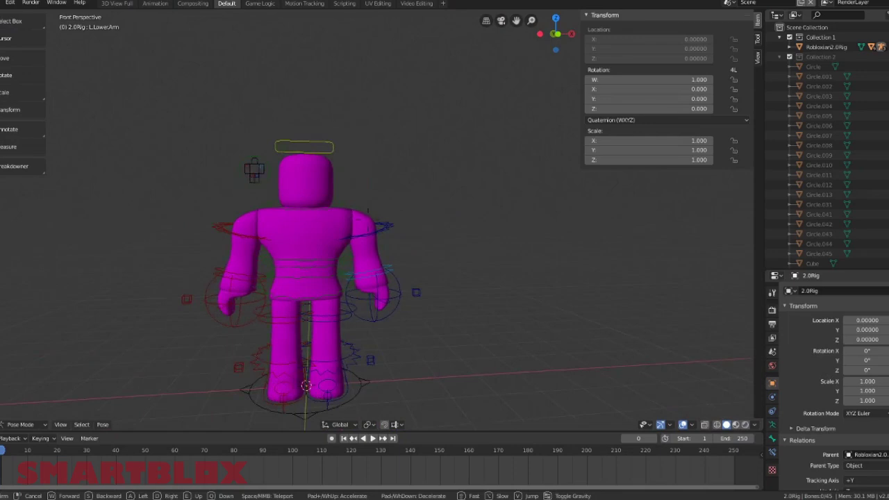
{"action": "left_click", "coordinate": [365, 208]}
{"action": "left_click", "coordinate": [366, 189]}
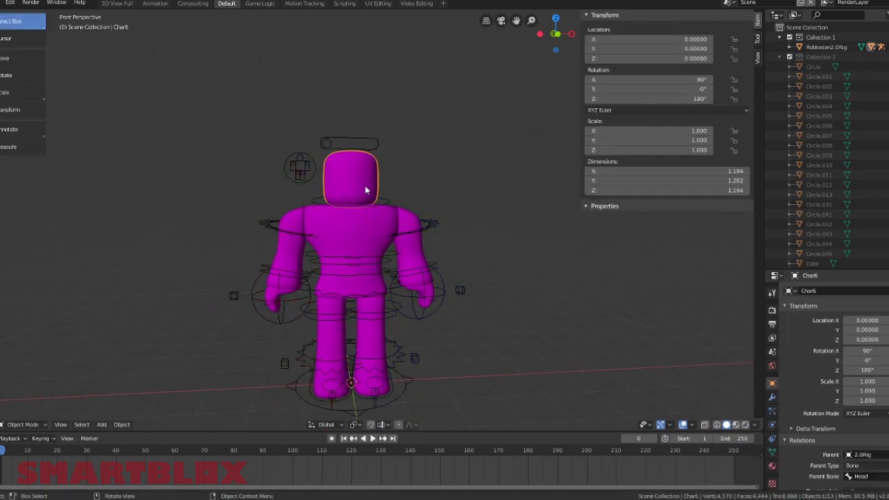
{"action": "left_click", "coordinate": [771, 470]}
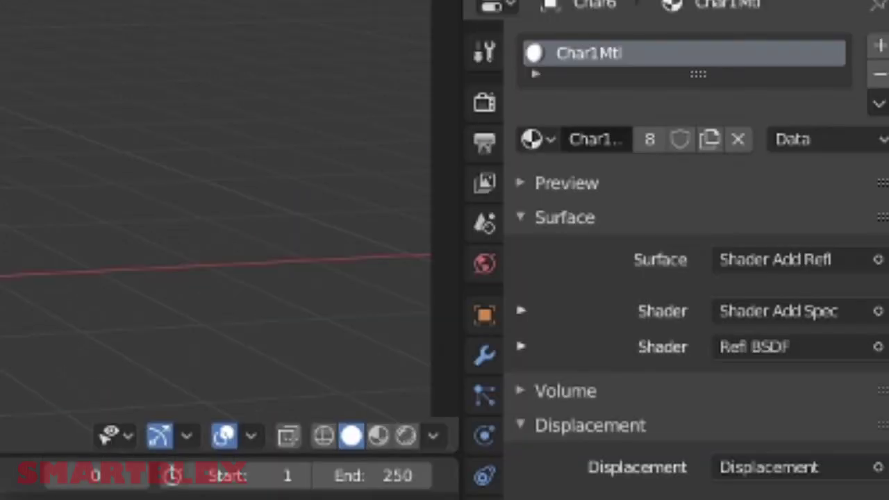
{"action": "left_click", "coordinate": [737, 139]}
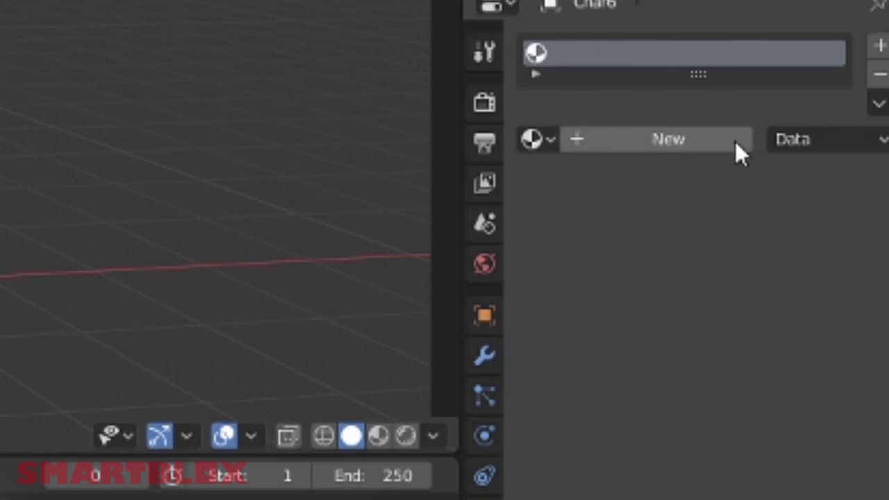
{"action": "left_click", "coordinate": [630, 141]}
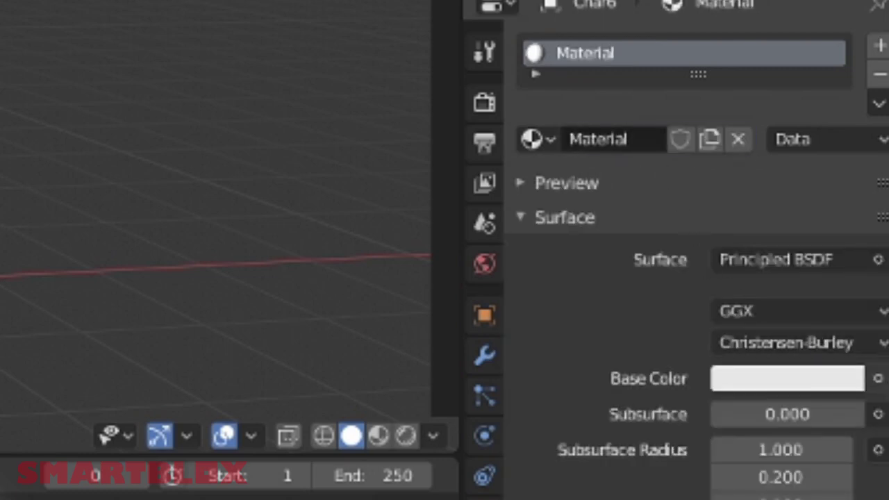
Step: Apply an Image Texture to the head material's base color, using jackxpanda1Tex.png from the GFX folder
{"action": "left_click", "coordinate": [878, 379]}
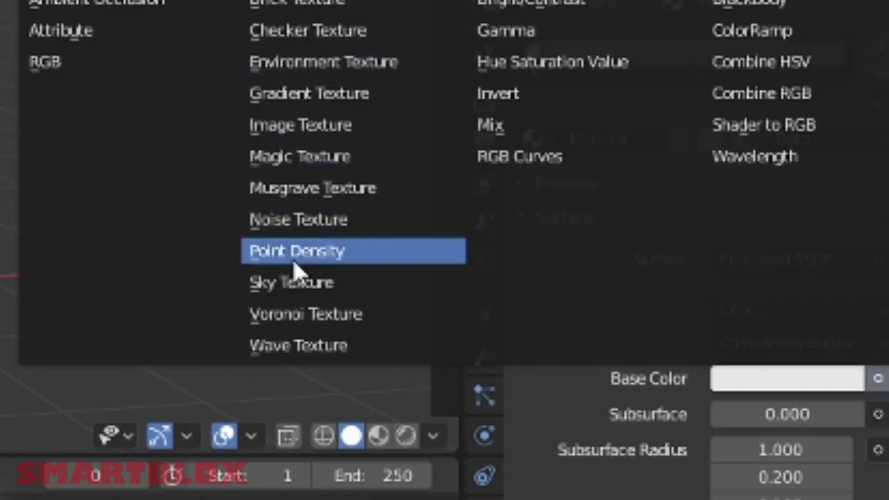
{"action": "left_click", "coordinate": [292, 126]}
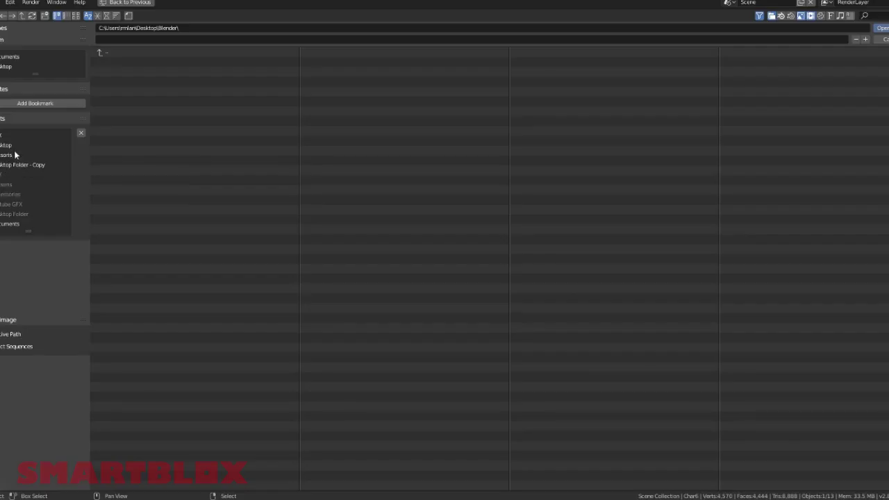
{"action": "left_click", "coordinate": [21, 135]}
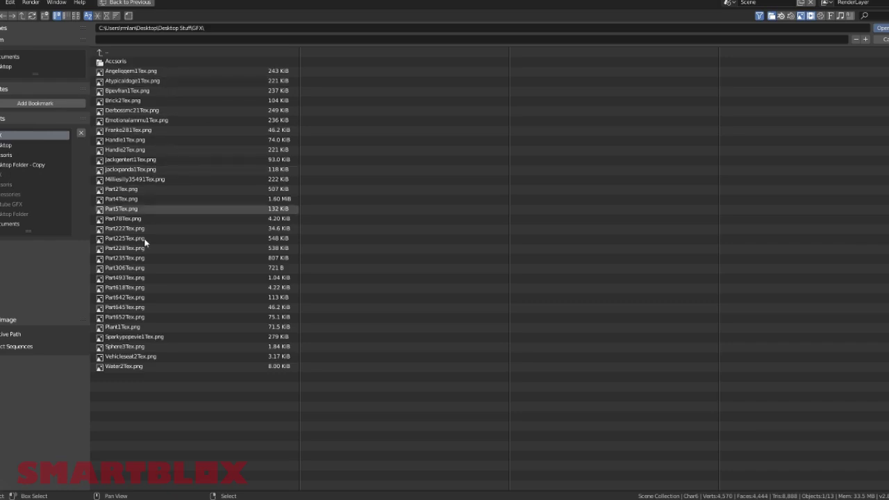
{"action": "left_click", "coordinate": [128, 170]}
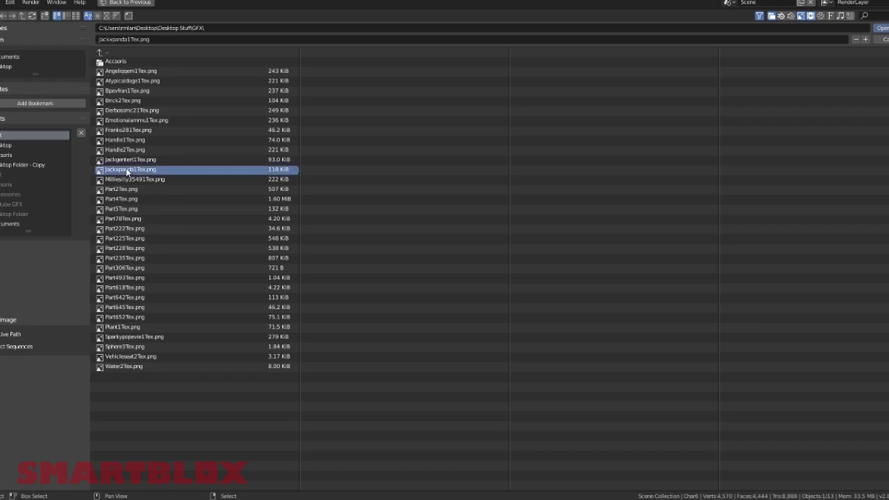
{"action": "double_click", "coordinate": [127, 170]}
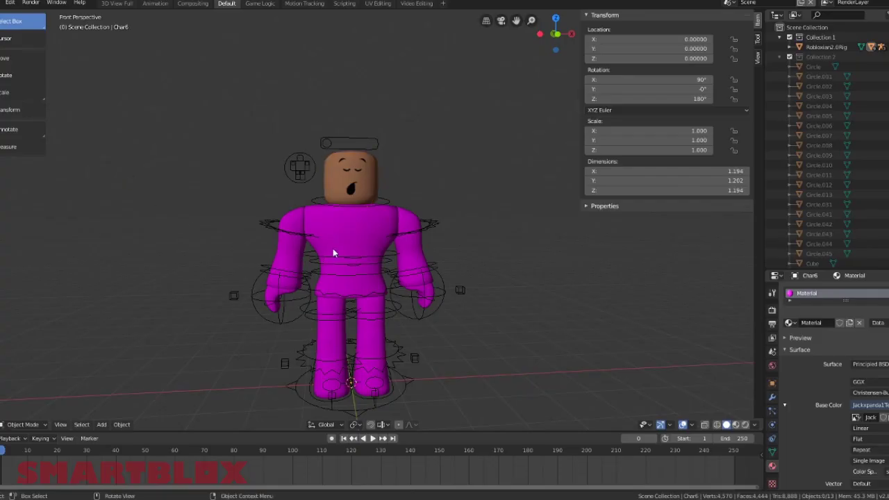
Step: Replace the Char1Mtl material on the rig's torso with a new material
{"action": "left_click", "coordinate": [347, 230]}
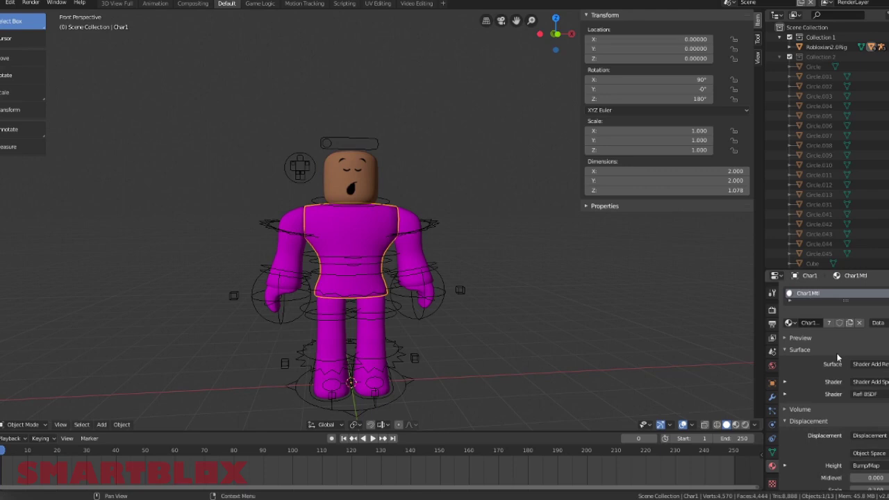
{"action": "left_click", "coordinate": [858, 323]}
{"action": "left_click", "coordinate": [845, 325]}
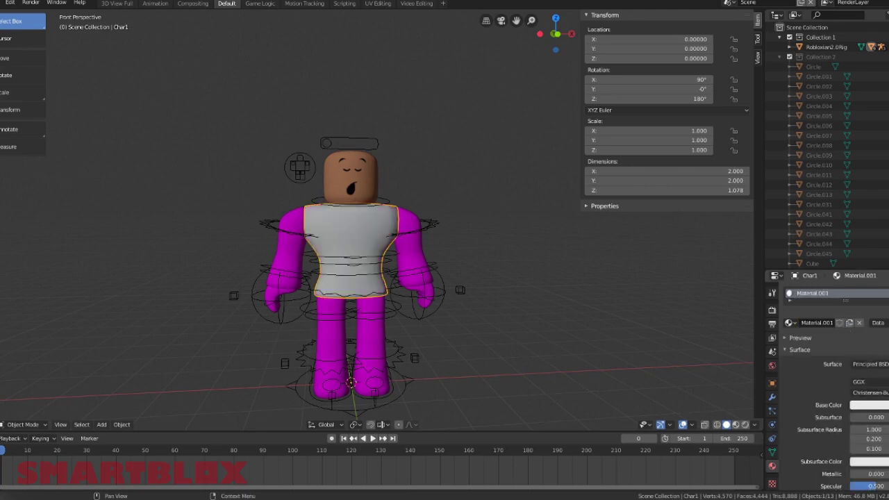
Step: Apply an Image Texture to the torso material's base color, using Jackxpanda1Tex.png from the GFX folder
{"action": "left_click", "coordinate": [887, 405]}
{"action": "left_click", "coordinate": [698, 320]}
{"action": "left_click", "coordinate": [886, 418]}
{"action": "left_click", "coordinate": [25, 134]}
{"action": "double_click", "coordinate": [119, 161]}
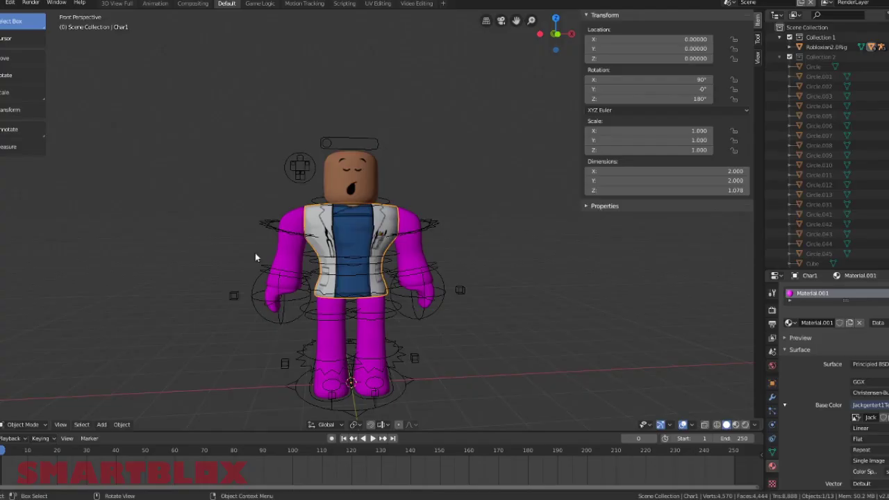
{"action": "left_click", "coordinate": [870, 405]}
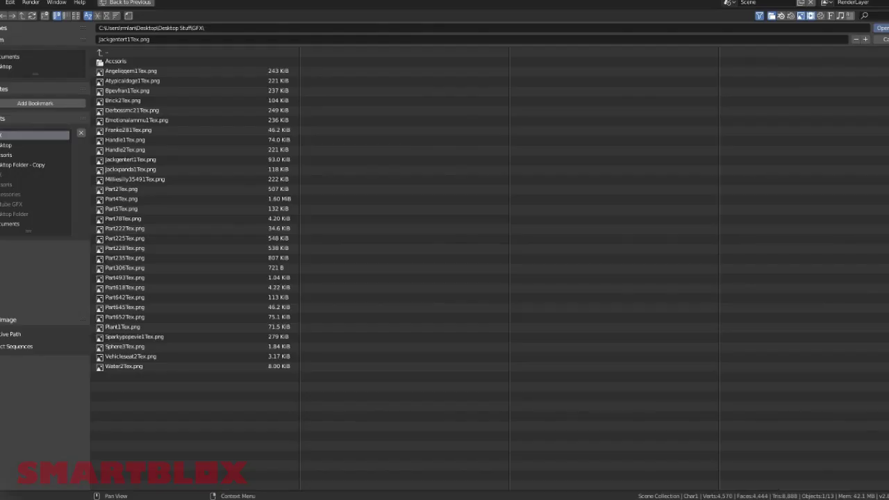
{"action": "double_click", "coordinate": [132, 171]}
Step: Give the rig's arm Char3 a new material with Jackxpanda1Tex.png as the base color's Image Texture
{"action": "left_click", "coordinate": [292, 254]}
{"action": "left_click", "coordinate": [886, 321]}
{"action": "left_click", "coordinate": [837, 321]}
{"action": "left_click", "coordinate": [869, 364]}
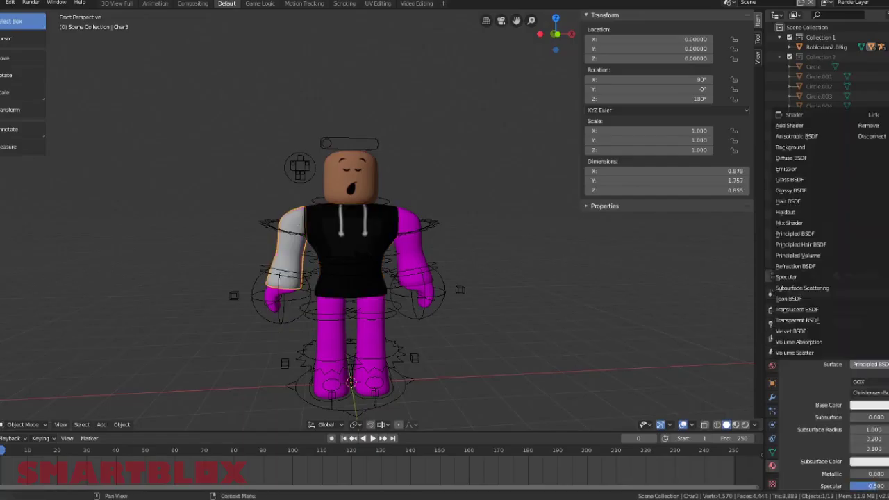
{"action": "left_click", "coordinate": [887, 405]}
{"action": "left_click", "coordinate": [699, 320]}
{"action": "left_click", "coordinate": [885, 417]}
{"action": "left_click", "coordinate": [14, 136]}
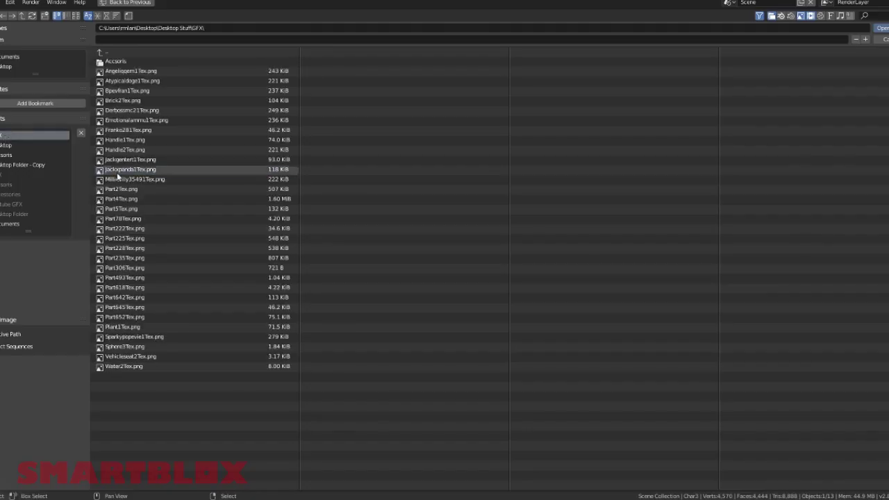
{"action": "double_click", "coordinate": [118, 173]}
Step: Give the hand Char3.001 a new material with Jackxpanda1Tex.png as the base color's Image Texture
{"action": "left_click", "coordinate": [433, 305]}
{"action": "left_click", "coordinate": [887, 322]}
{"action": "left_click", "coordinate": [837, 322]}
{"action": "left_click", "coordinate": [886, 405]}
{"action": "left_click", "coordinate": [708, 319]}
{"action": "left_click", "coordinate": [885, 417]}
{"action": "left_click", "coordinate": [24, 135]}
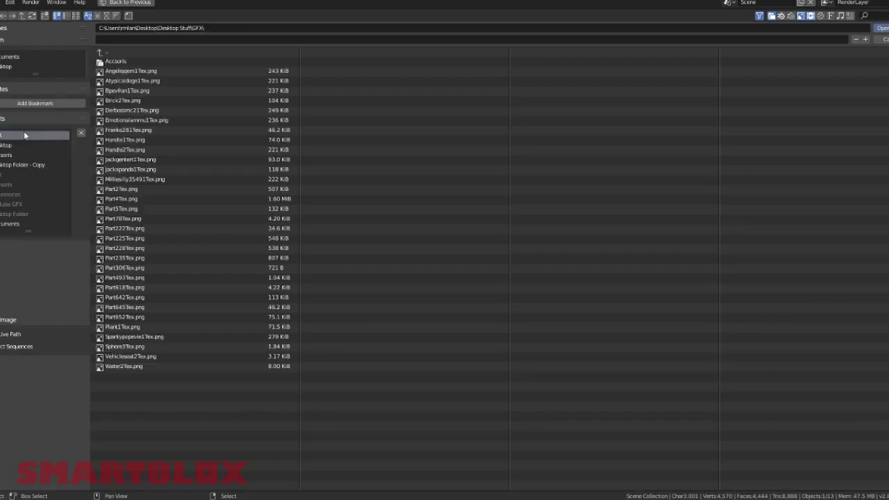
{"action": "double_click", "coordinate": [144, 170]}
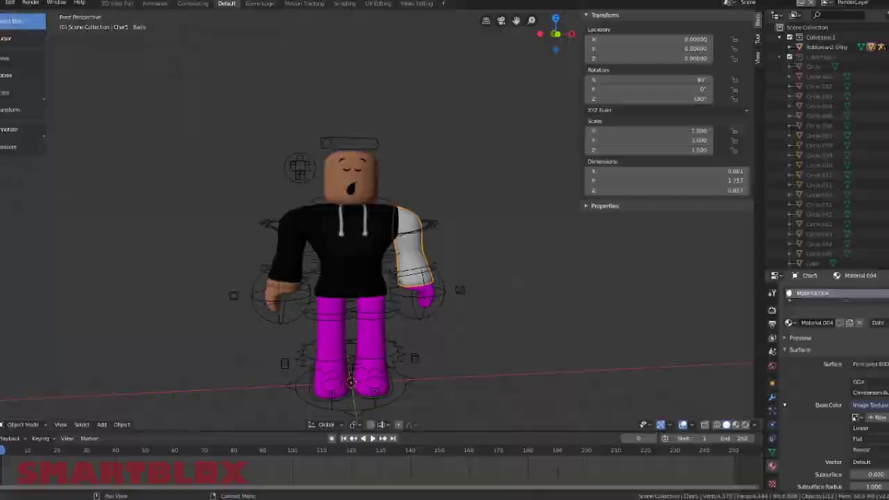
Step: Load Jackxpanda1Tex.png from the GFX folder into the Image Texture of the arm Char5
{"action": "left_click", "coordinate": [885, 418]}
{"action": "left_click", "coordinate": [24, 135]}
{"action": "double_click", "coordinate": [148, 179]}
Step: Give the rig's leg Char2 a new material with Jackxpanda1Tex.png as the base color's Image Texture
{"action": "left_click", "coordinate": [324, 312]}
{"action": "left_click", "coordinate": [859, 322]}
{"action": "left_click", "coordinate": [832, 322]}
{"action": "left_click", "coordinate": [887, 405]}
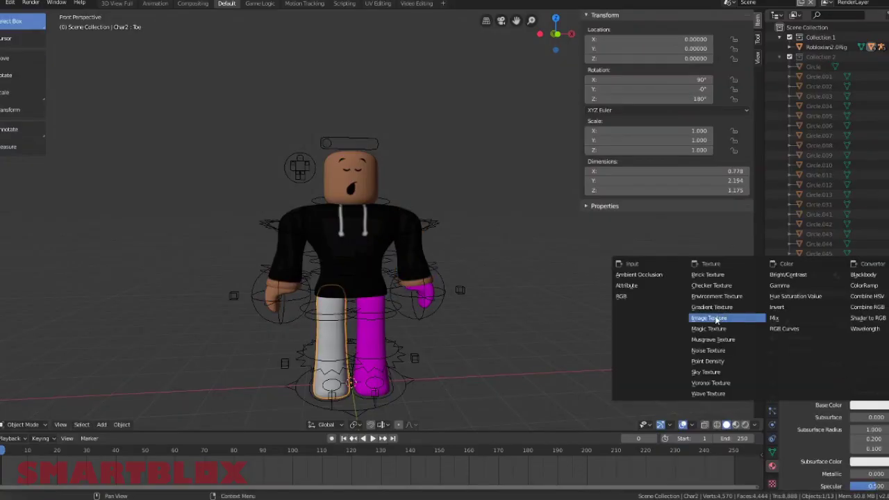
{"action": "left_click", "coordinate": [716, 319]}
{"action": "double_click", "coordinate": [146, 170]}
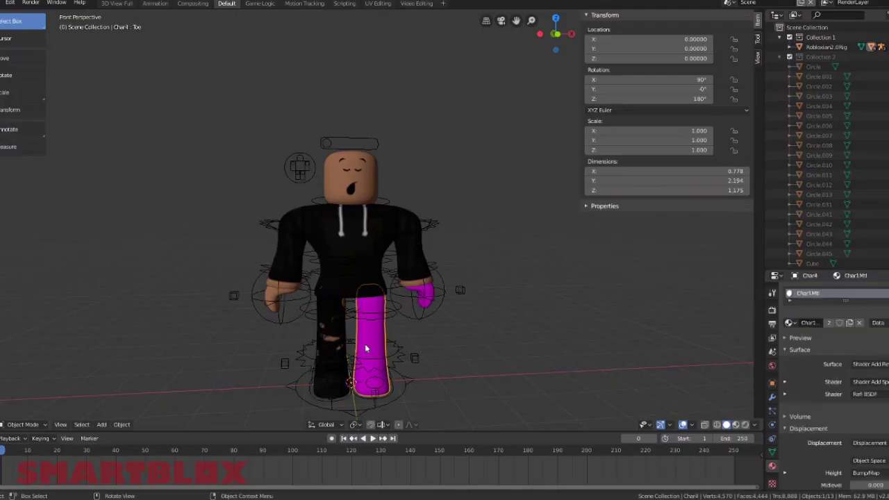
Step: Replace the Char1Mtl material on the leg Char4 with a new one using Jackxpanda1Tex.png as its base color Image Texture
{"action": "left_click", "coordinate": [859, 324]}
{"action": "left_click", "coordinate": [831, 322]}
{"action": "left_click", "coordinate": [887, 404]}
{"action": "left_click", "coordinate": [716, 318]}
{"action": "left_click", "coordinate": [885, 418]}
{"action": "left_click", "coordinate": [23, 135]}
{"action": "double_click", "coordinate": [159, 168]}
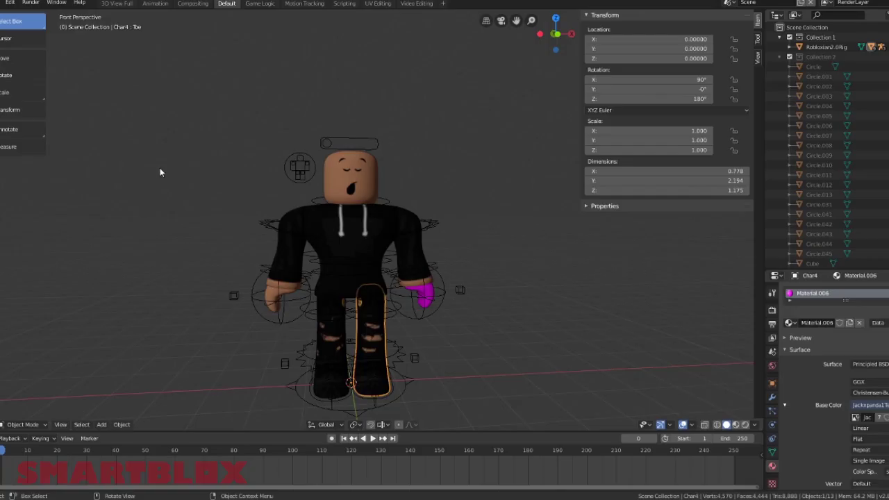
Step: Give the remaining hand, Char5.001, a new material with Jackxpanda1Tex.png as the base color's Image Texture
{"action": "left_click", "coordinate": [421, 293]}
{"action": "left_click", "coordinate": [859, 322]}
{"action": "left_click", "coordinate": [836, 322]}
{"action": "left_click", "coordinate": [887, 405]}
{"action": "left_click", "coordinate": [721, 317]}
{"action": "left_click", "coordinate": [886, 418]}
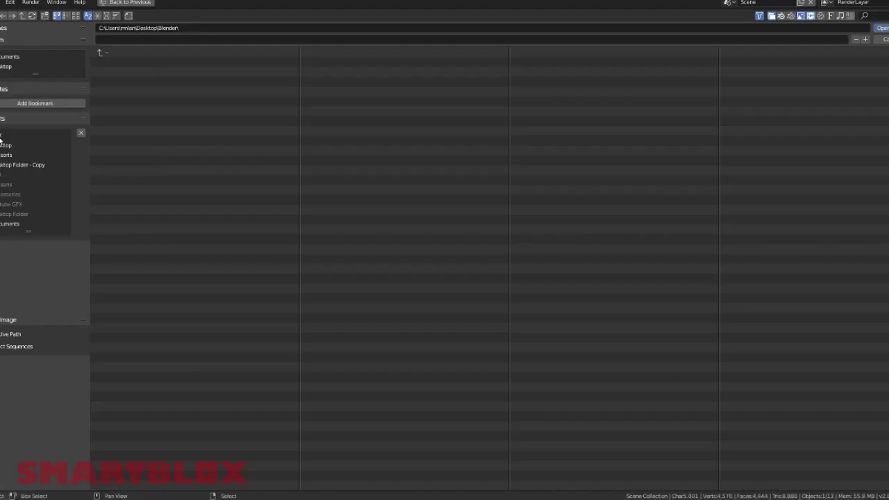
{"action": "left_click", "coordinate": [4, 143]}
{"action": "double_click", "coordinate": [160, 172]}
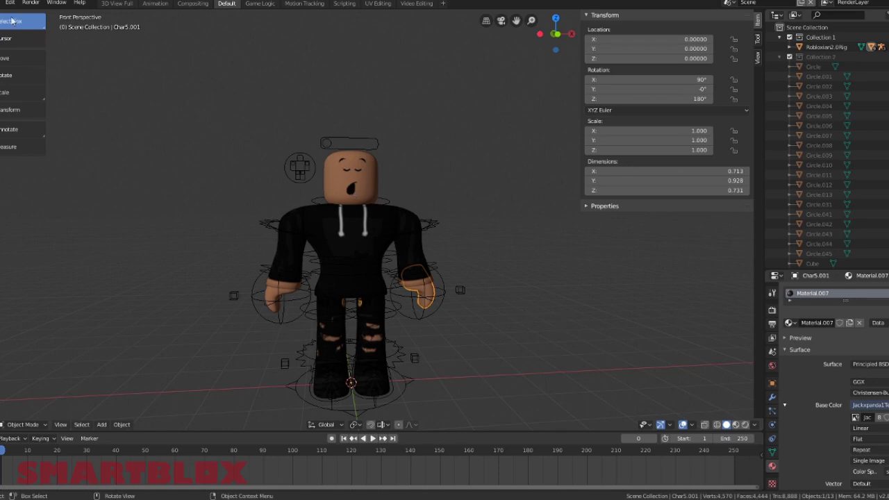
Step: Import the accessories file JackxPandaGFX.obj from the Accsoris folder as Wavefront (.obj)
{"action": "left_click", "coordinate": [55, 45]}
{"action": "mouse_move", "coordinate": [75, 323]}
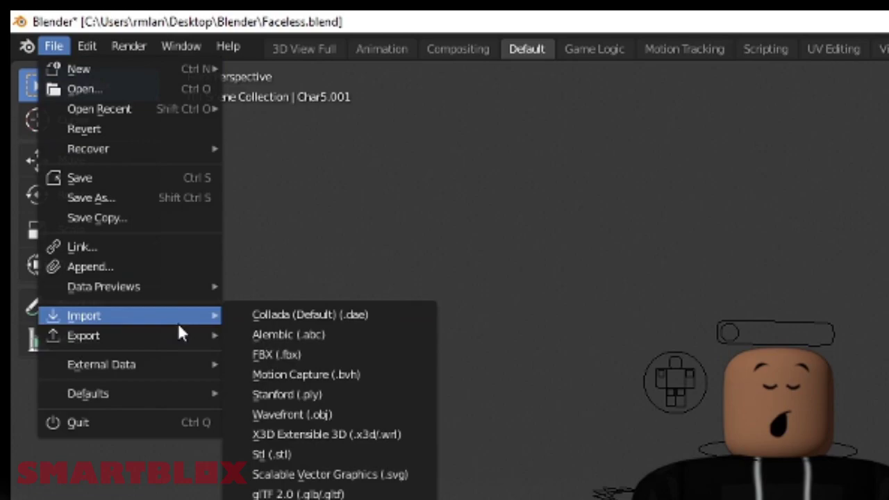
{"action": "left_click", "coordinate": [324, 418]}
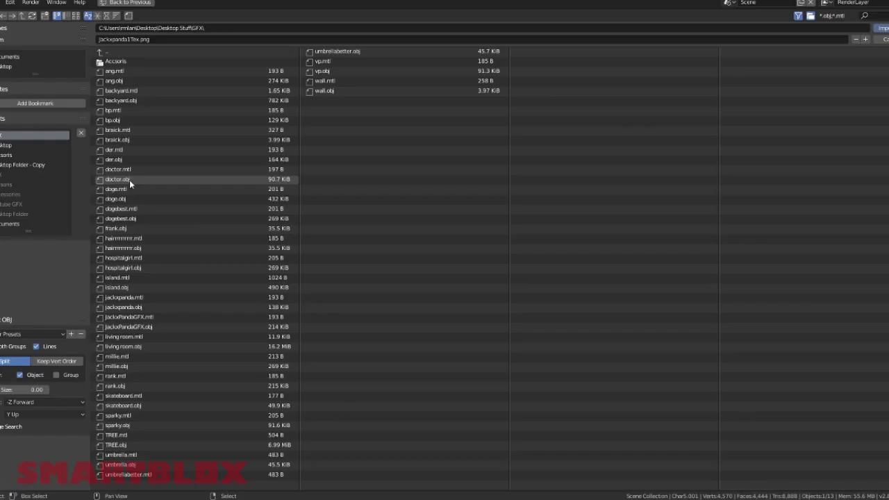
{"action": "left_click", "coordinate": [3, 156]}
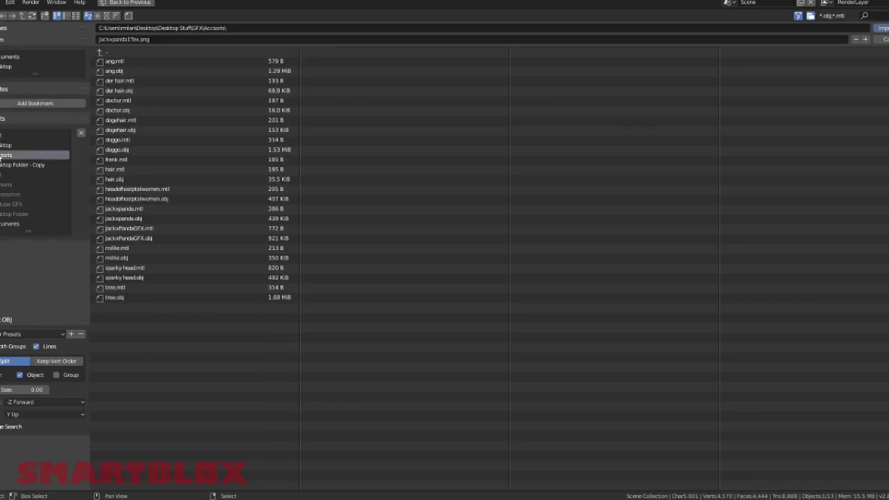
{"action": "double_click", "coordinate": [149, 238]}
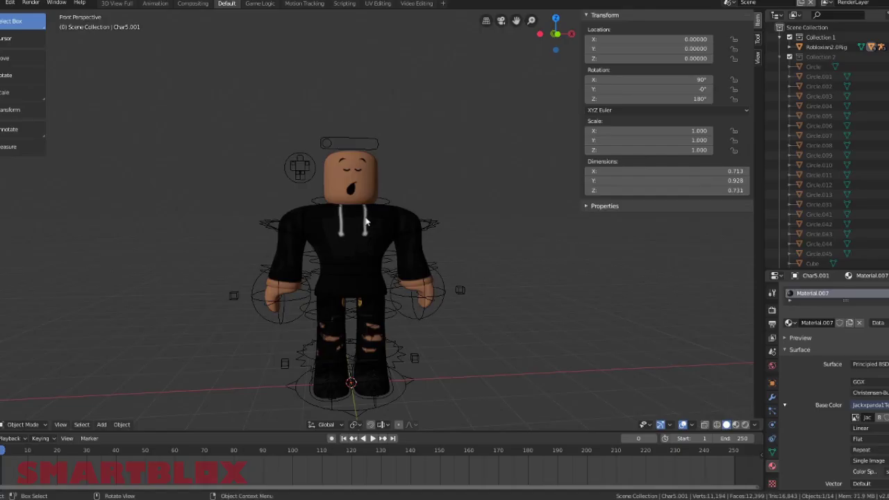
Step: Select the imported JackxPandaGFX accessories and set their origin with Origin to Geometry
{"action": "key", "text": "shift+grave"}
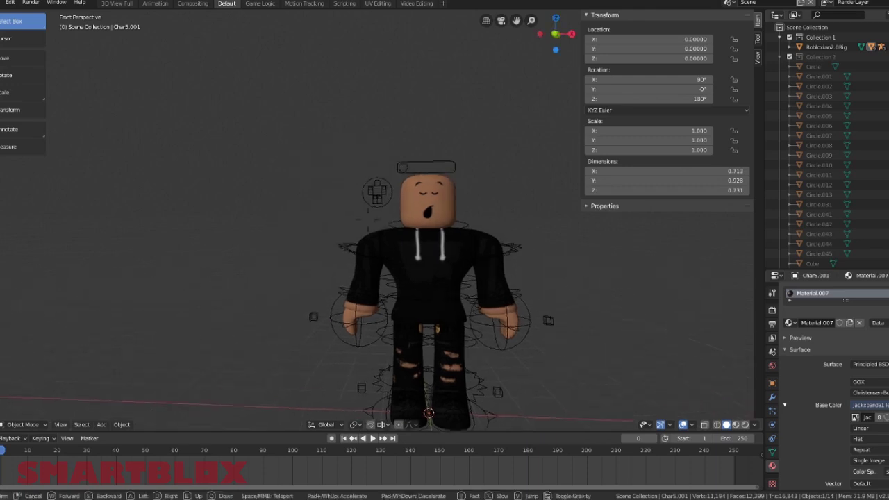
{"action": "key", "text": "w"}
{"action": "key", "text": "s"}
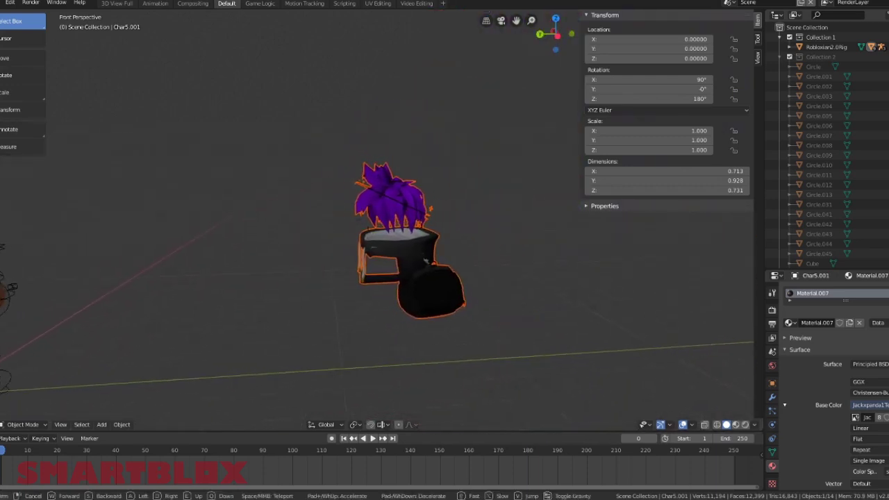
{"action": "left_click", "coordinate": [368, 221]}
{"action": "left_click", "coordinate": [480, 242]}
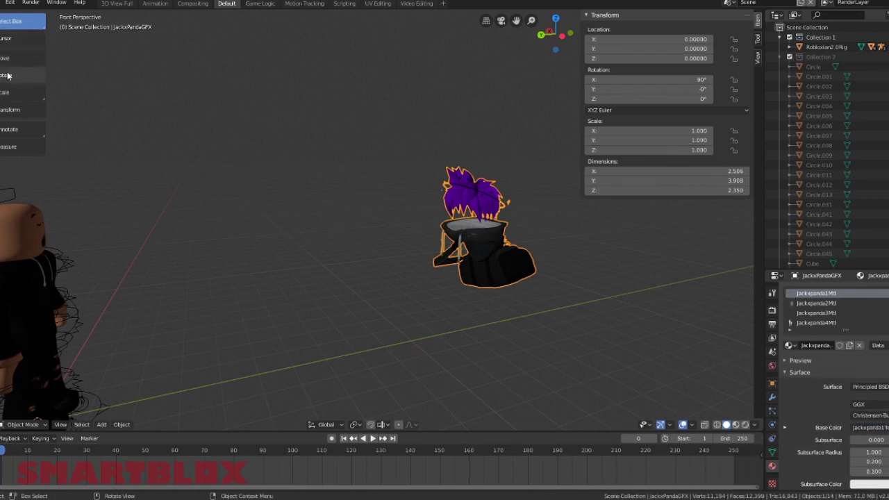
{"action": "left_click", "coordinate": [10, 4]}
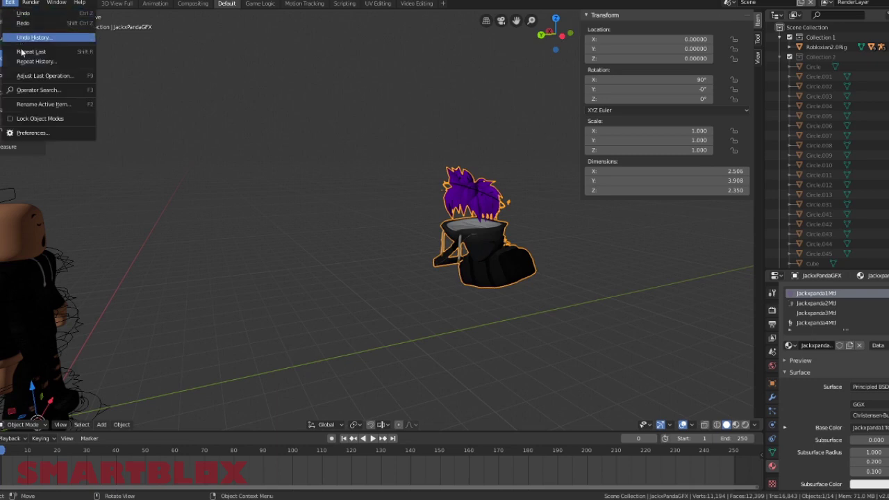
{"action": "left_click", "coordinate": [35, 90]}
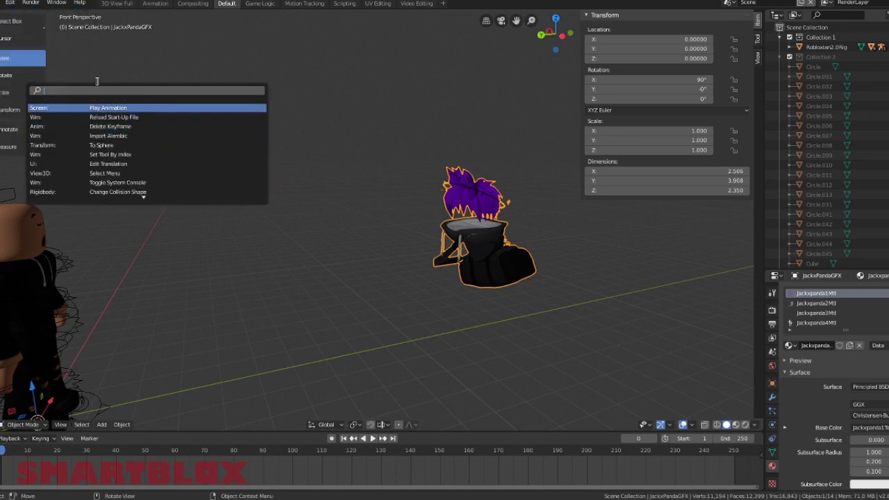
{"action": "type", "text": "or"}
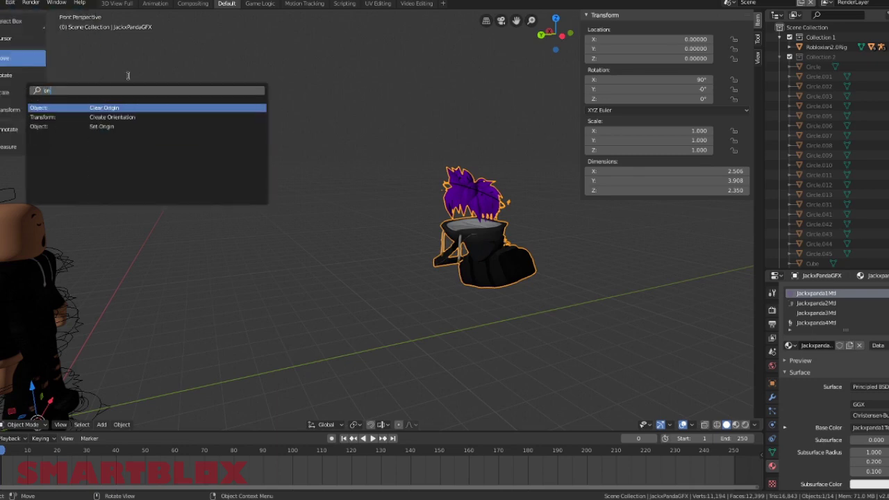
{"action": "left_click", "coordinate": [112, 127]}
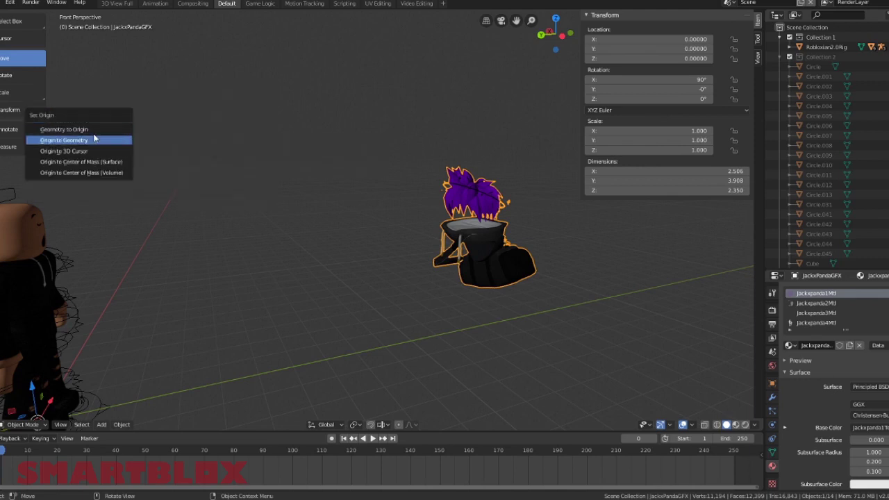
{"action": "left_click", "coordinate": [89, 142]}
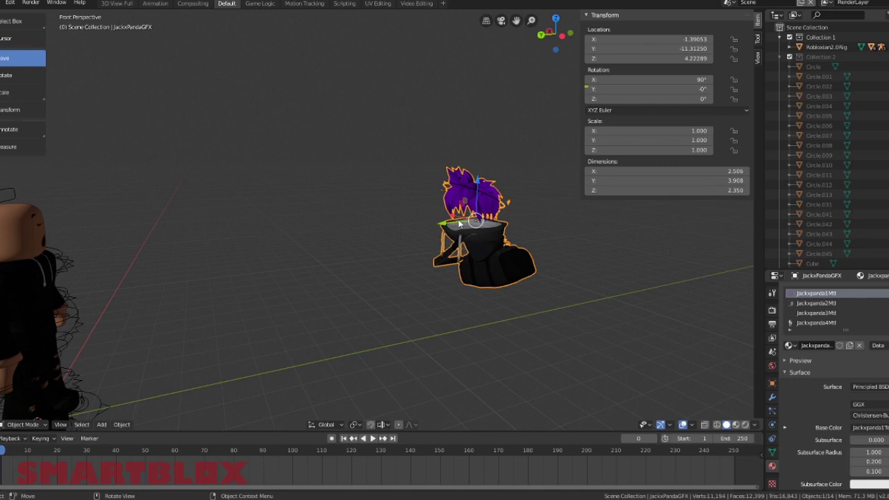
Step: Move the accessories along the Y axis towards the rig, to about Y 2.07
{"action": "left_click_drag", "start_coordinate": [447, 223], "coordinate": [151, 243]}
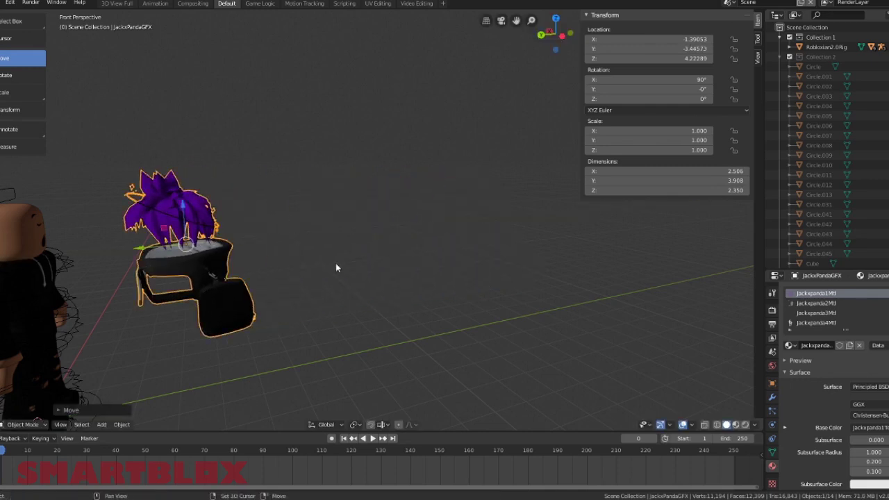
{"action": "key", "text": "shift+grave"}
{"action": "key", "text": "d"}
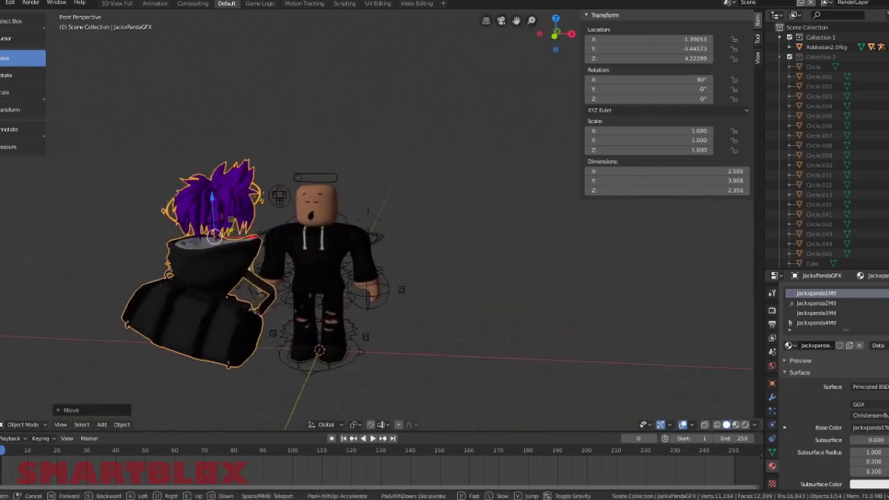
{"action": "left_click", "coordinate": [347, 224]}
{"action": "key", "text": "g"}
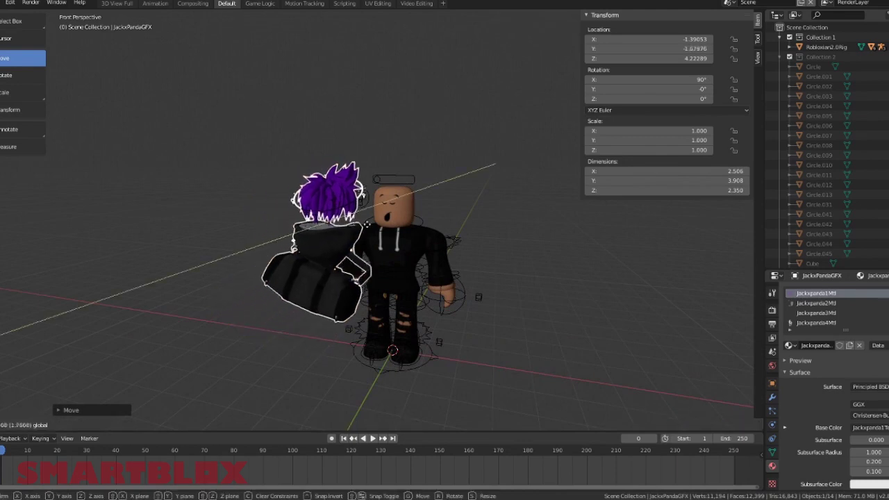
{"action": "left_click", "coordinate": [382, 204]}
Step: Rotate the accessories around the Z axis to about -177° so they face the same way as the rig
{"action": "left_click", "coordinate": [22, 81]}
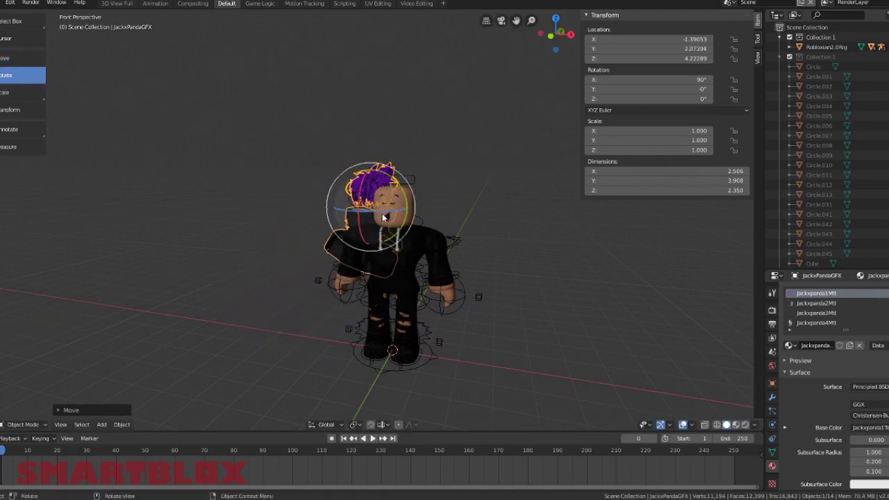
{"action": "key", "text": "r"}
{"action": "key", "text": "z"}
{"action": "left_click", "coordinate": [233, 193]}
{"action": "left_click", "coordinate": [233, 193]}
Step: Reselect the accessories and fine-tune their Z rotation to about -182°
{"action": "key", "text": "shift+grave"}
{"action": "key", "text": "w"}
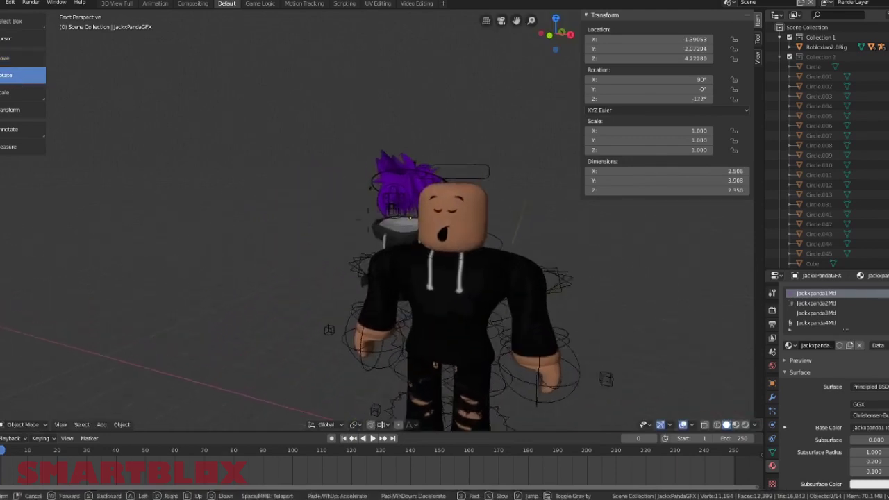
{"action": "left_click", "coordinate": [368, 222]}
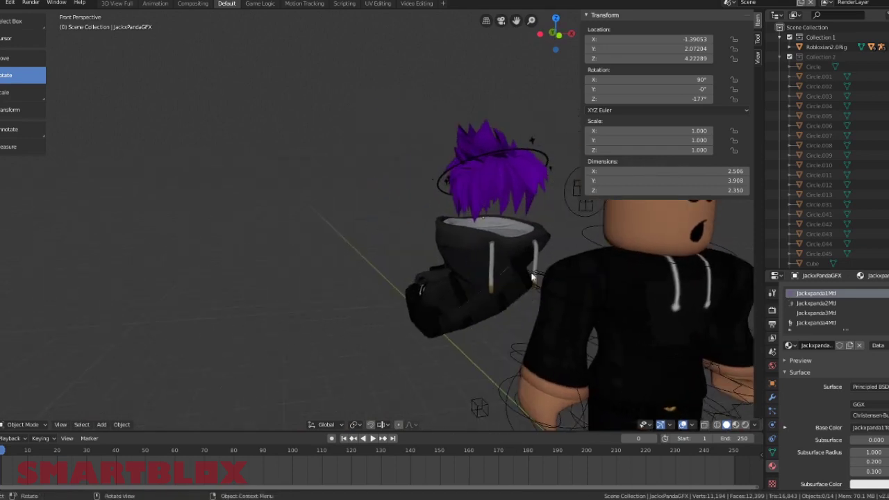
{"action": "left_click", "coordinate": [488, 144]}
{"action": "left_click", "coordinate": [488, 144]}
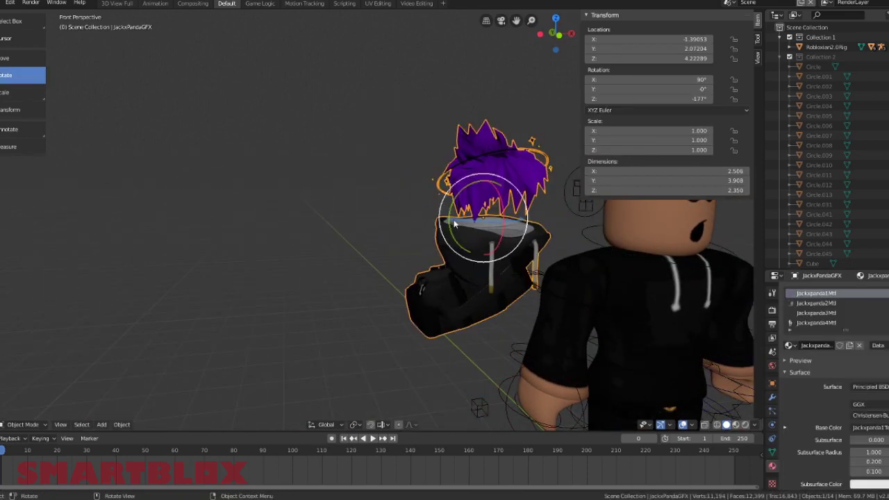
{"action": "mouse_move", "coordinate": [491, 222]}
{"action": "left_mouse_down"}
{"action": "mouse_move", "coordinate": [483, 221]}
{"action": "mouse_move", "coordinate": [492, 226]}
{"action": "left_mouse_up"}
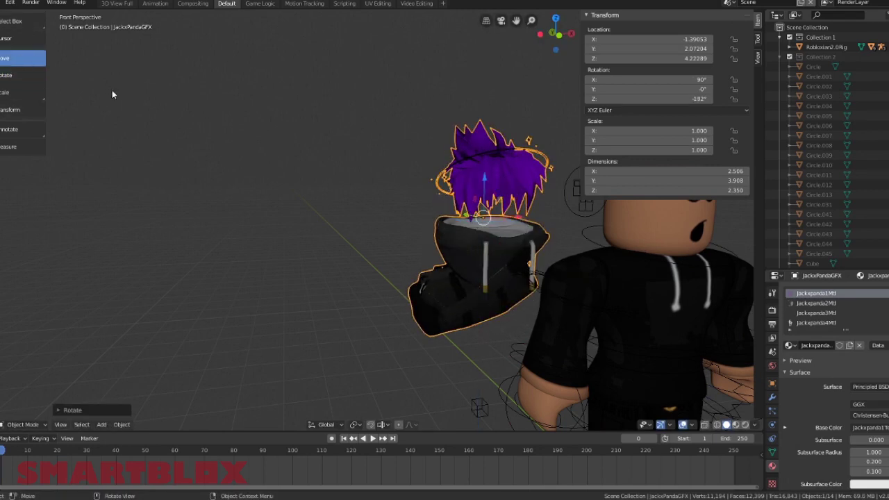
Step: Move the accessories along X and Y onto the rig's head and torso, to about X -0.27, Y 0.30
{"action": "left_click_drag", "start_coordinate": [517, 220], "coordinate": [684, 224]}
{"action": "key", "text": "shift+grave"}
{"action": "key", "text": "s"}
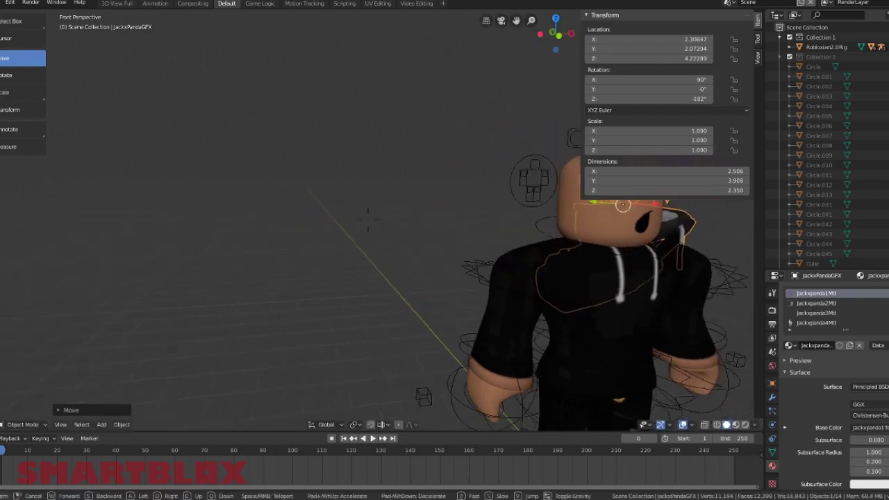
{"action": "key", "text": "d"}
{"action": "left_click", "coordinate": [368, 220]}
{"action": "left_click_drag", "start_coordinate": [520, 229], "coordinate": [353, 246]}
{"action": "key", "text": "shift+grave"}
{"action": "key", "text": "d"}
{"action": "left_click", "coordinate": [368, 219]}
Step: Nudge the accessories along the X axis to about -0.10 to center them on the head, and inspect the fit
{"action": "key", "text": "shift+grave"}
{"action": "key", "text": "a"}
{"action": "key", "text": "w"}
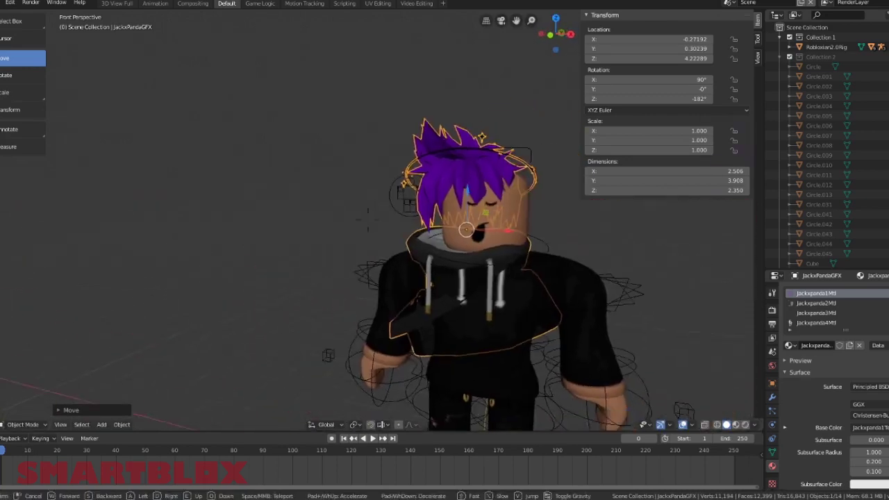
{"action": "left_click", "coordinate": [377, 219]}
{"action": "mouse_move", "coordinate": [451, 234]}
{"action": "left_mouse_down"}
{"action": "mouse_move", "coordinate": [465, 234]}
{"action": "mouse_move", "coordinate": [452, 232]}
{"action": "left_mouse_up"}
{"action": "left_click", "coordinate": [502, 250]}
{"action": "left_click", "coordinate": [491, 248]}
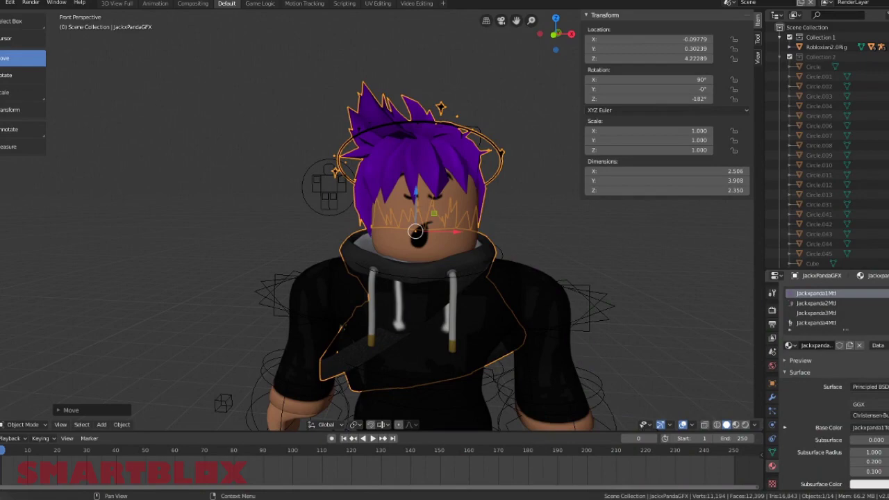
{"action": "left_click", "coordinate": [628, 263]}
{"action": "key", "text": "shift+grave"}
{"action": "key", "text": "s"}
{"action": "key", "text": "w"}
{"action": "left_click", "coordinate": [368, 220]}
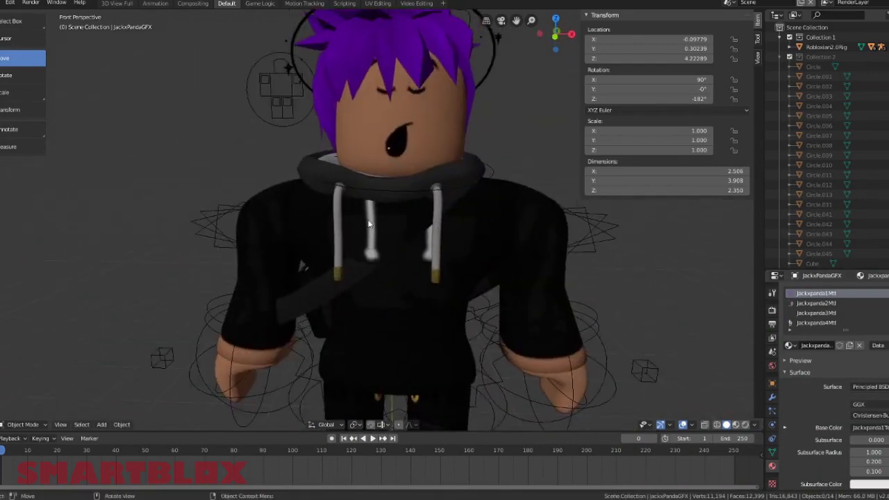
Step: Move the accessories along X and Y to about X -0.015, Y 0.278 so they sit on the head and torso
{"action": "left_click", "coordinate": [418, 184]}
{"action": "key", "text": "g"}
{"action": "key", "text": "x"}
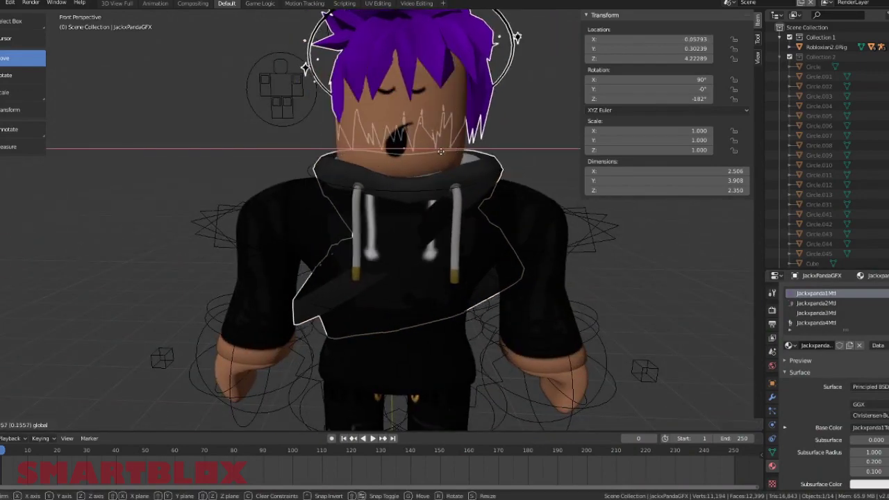
{"action": "left_click", "coordinate": [444, 156]}
{"action": "middle_click_drag", "start_coordinate": [444, 157], "coordinate": [433, 177]}
{"action": "key", "text": "g"}
{"action": "key", "text": "y"}
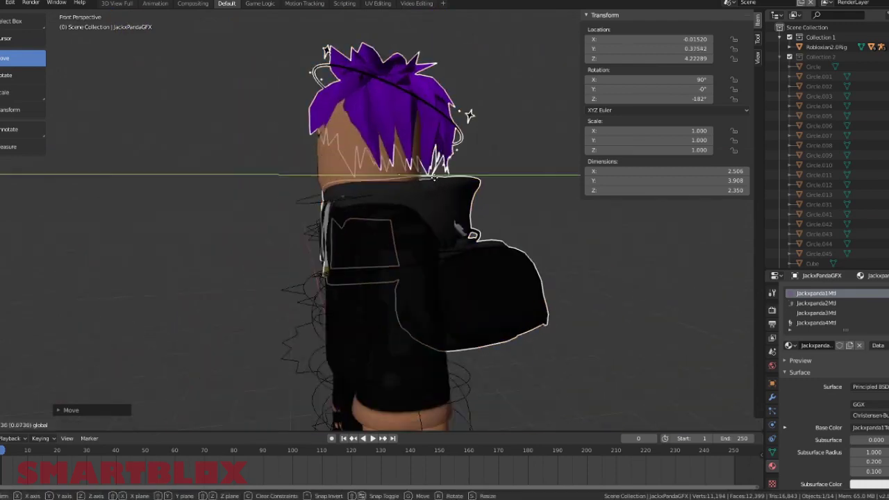
{"action": "left_click", "coordinate": [421, 179]}
{"action": "left_click", "coordinate": [563, 223]}
Step: Nudge the accessories along the X axis to about -0.043 to center the hair on the head
{"action": "middle_click_drag", "start_coordinate": [563, 222], "coordinate": [539, 280]}
{"action": "key", "text": "shift+grave"}
{"action": "key", "text": "w"}
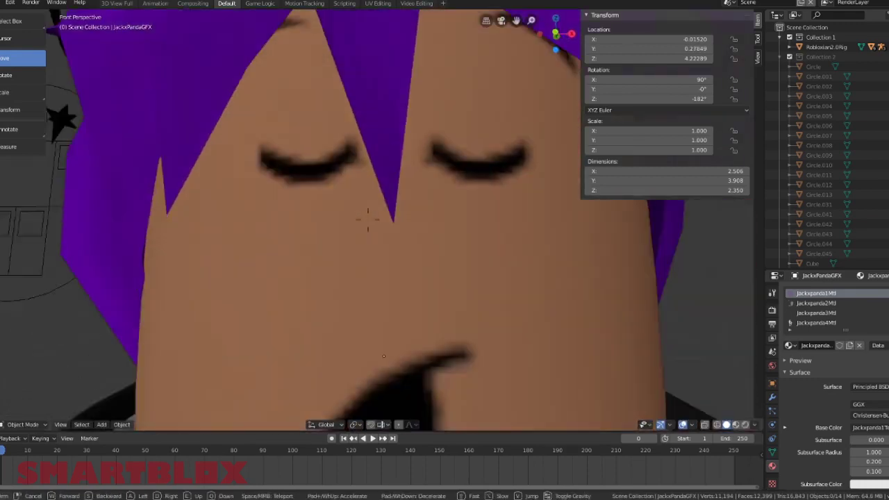
{"action": "key", "text": "Escape"}
{"action": "left_click", "coordinate": [332, 212]}
{"action": "key", "text": "g"}
{"action": "key", "text": "x"}
{"action": "left_click", "coordinate": [332, 212]}
{"action": "left_click", "coordinate": [499, 229]}
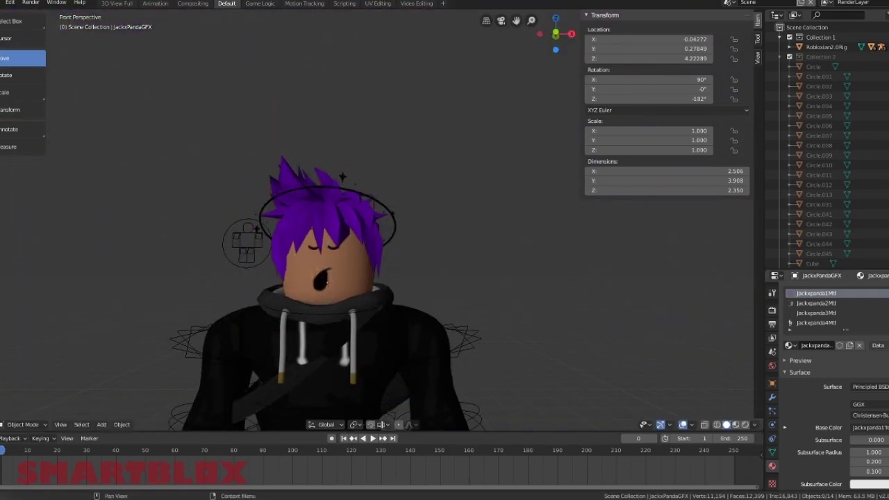
{"action": "scroll", "coordinate": [566, 250], "scroll_direction": "down", "scroll_amount": 5}
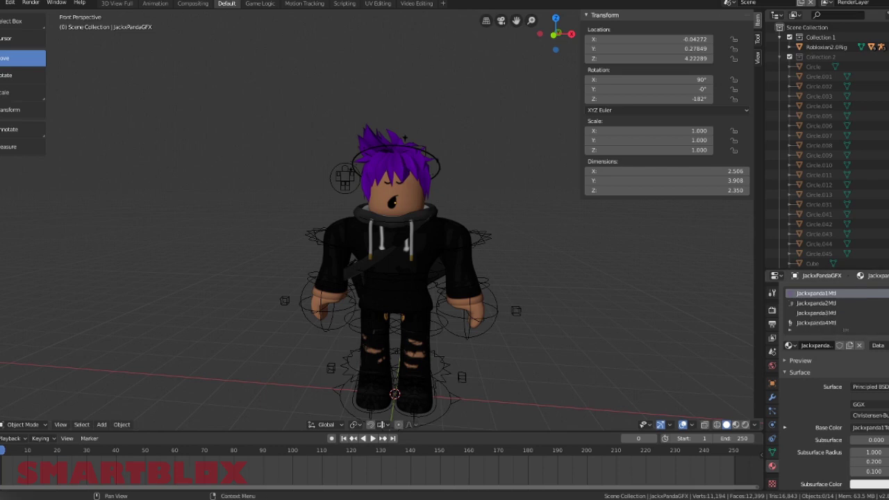
Step: Examine how the accessories fit on the rig, close up at the torso strap and on the whole character
{"action": "key", "text": "shift+grave"}
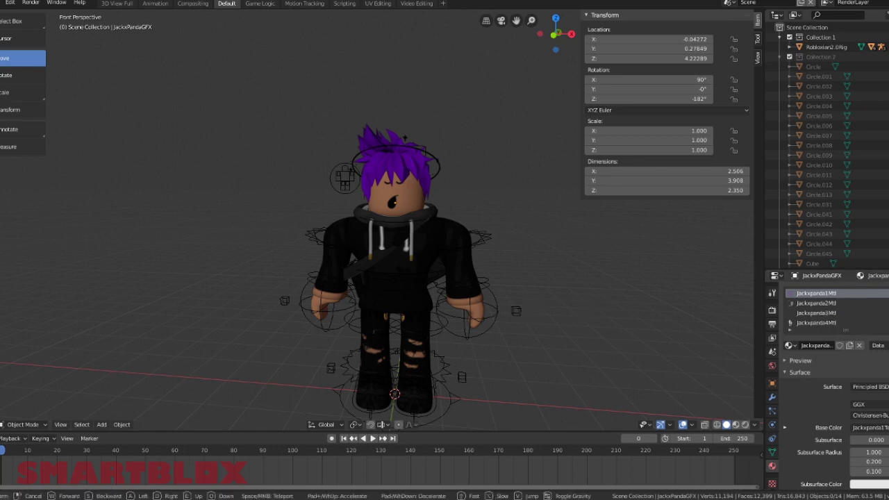
{"action": "key", "text": "w"}
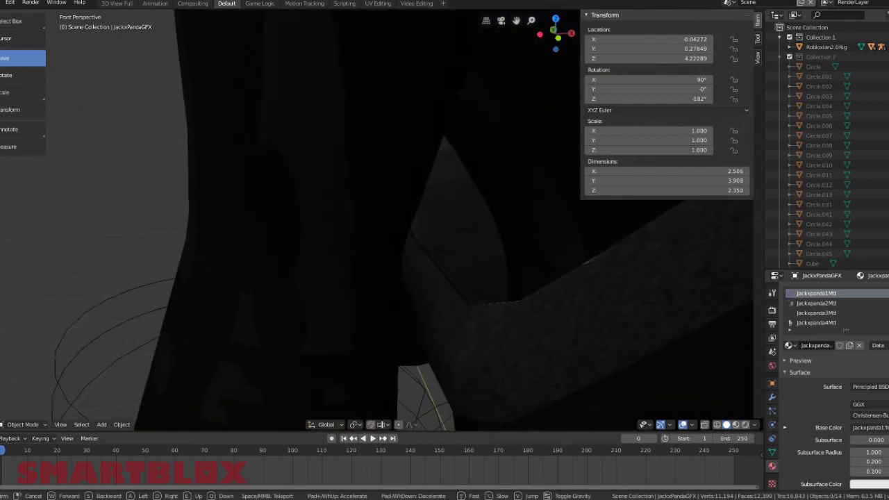
{"action": "left_click", "coordinate": [368, 223]}
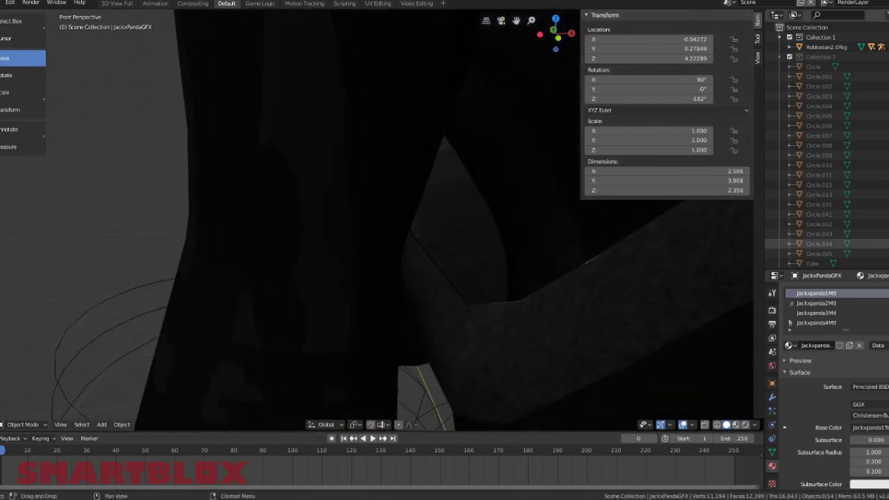
{"action": "key", "text": "shift+grave"}
{"action": "key", "text": "s"}
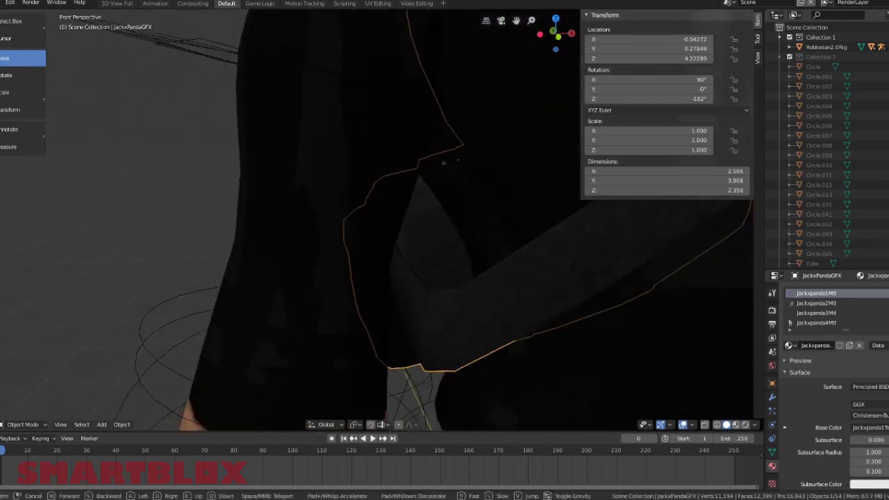
{"action": "key", "text": "s"}
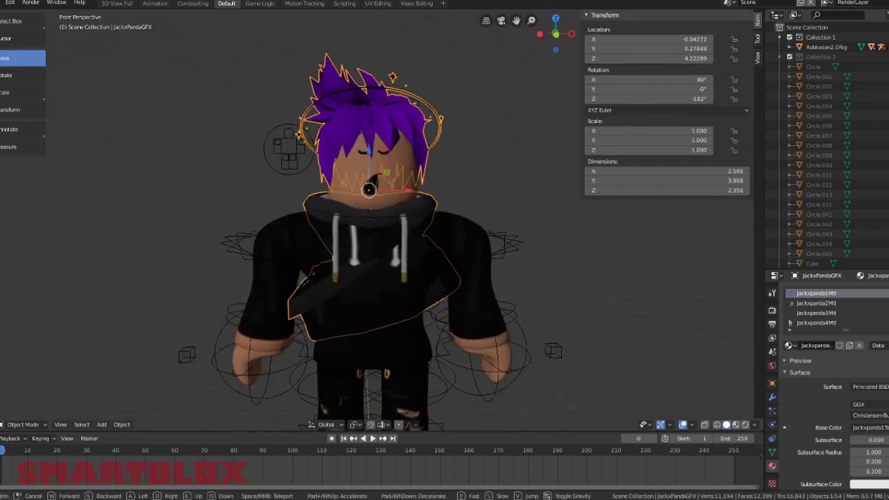
{"action": "left_click", "coordinate": [368, 221]}
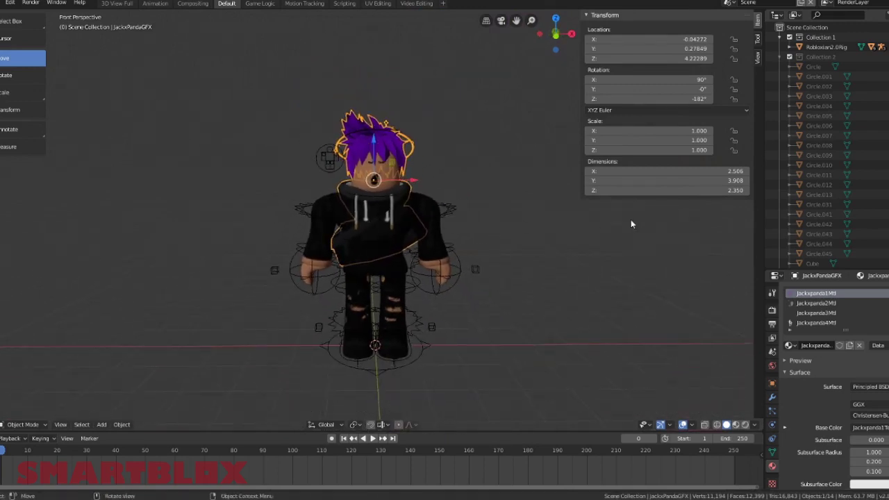
{"action": "left_click", "coordinate": [581, 230]}
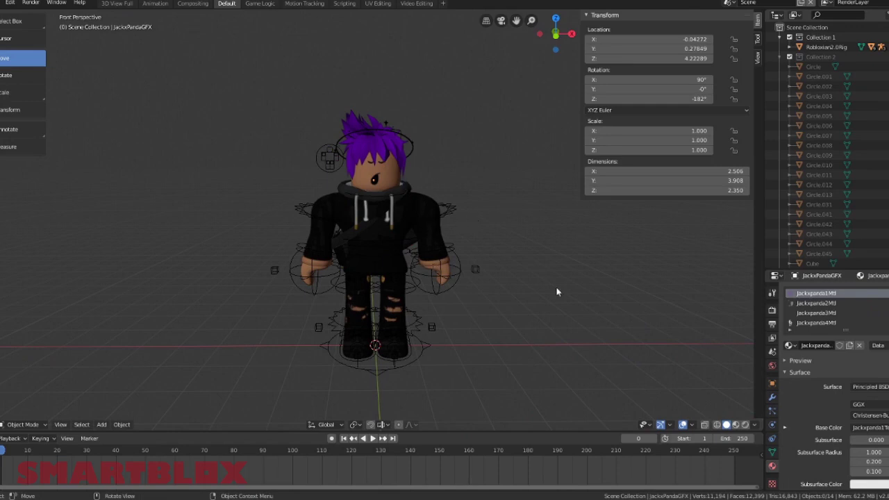
Step: Select the rig's armature at the right hand and switch it to Pose Mode
{"action": "key", "text": "shift+grave"}
{"action": "key", "text": "w"}
{"action": "key", "text": "w"}
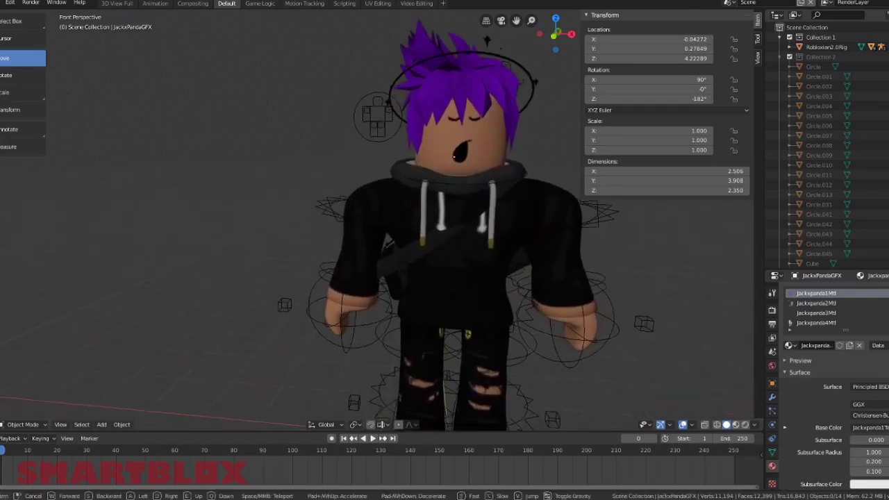
{"action": "key", "text": "a"}
{"action": "key", "text": "w"}
{"action": "left_click", "coordinate": [362, 237]}
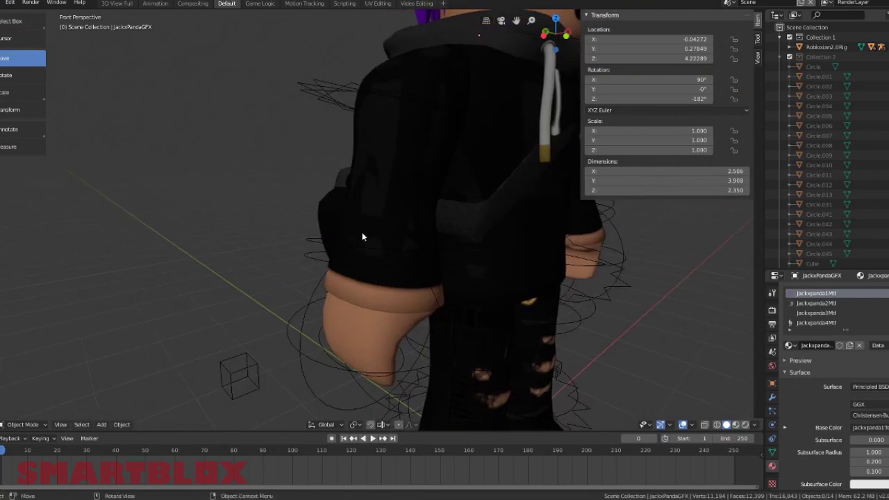
{"action": "left_click", "coordinate": [359, 308]}
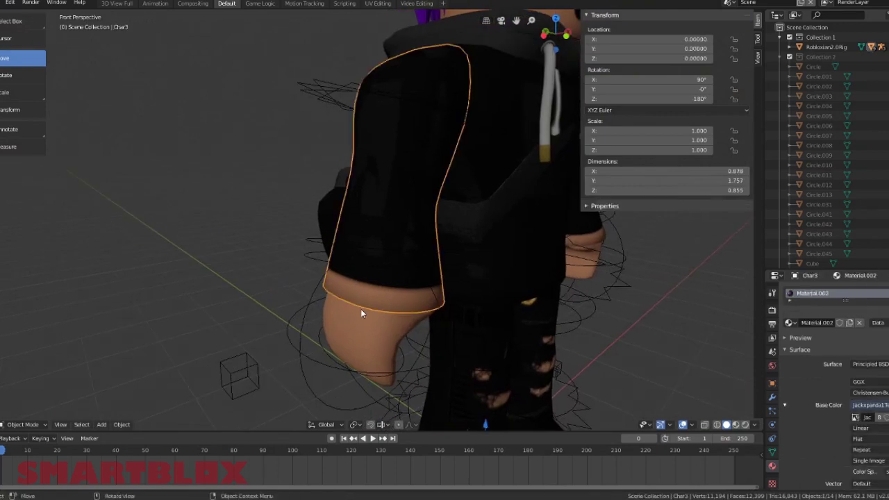
{"action": "left_click", "coordinate": [316, 366]}
{"action": "key", "text": "ctrl+Tab"}
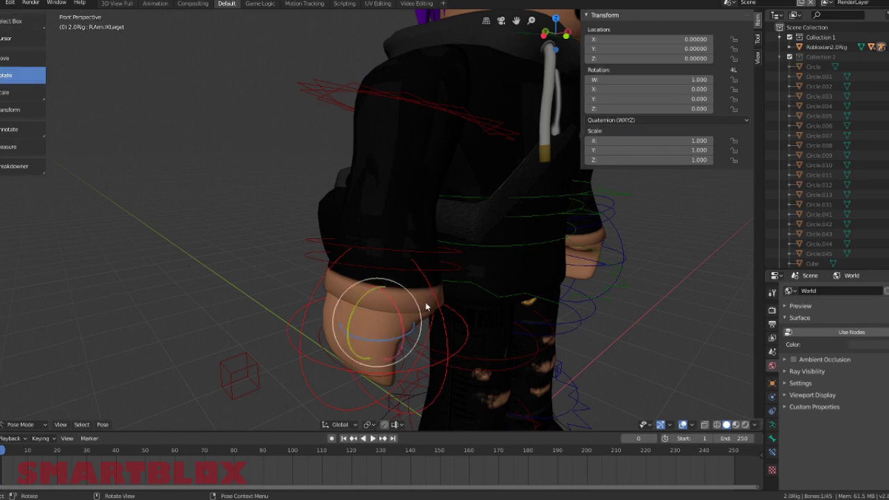
Step: Rotate the right arm IK target about X to about W 0.719, X 0.695 and shift it to about X -0.124
{"action": "left_click_drag", "start_coordinate": [397, 314], "coordinate": [391, 297]}
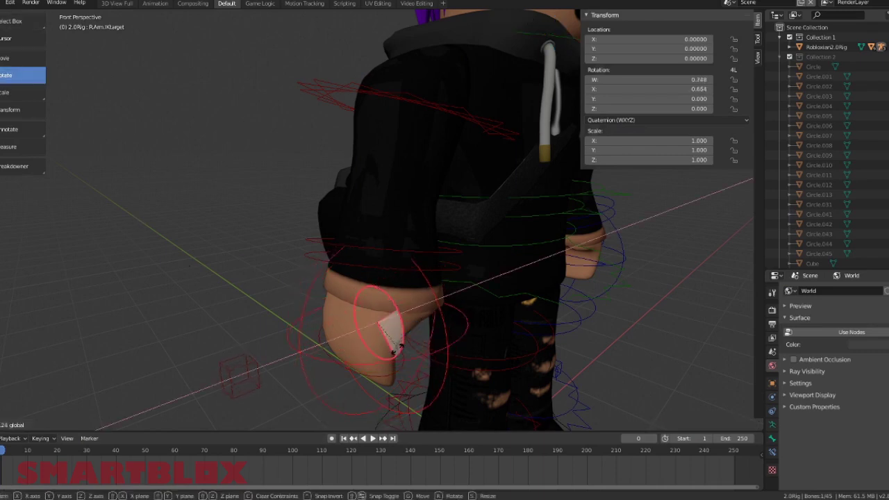
{"action": "left_click_drag", "start_coordinate": [397, 347], "coordinate": [382, 324]}
{"action": "left_click", "coordinate": [2, 61]}
{"action": "left_click", "coordinate": [346, 336]}
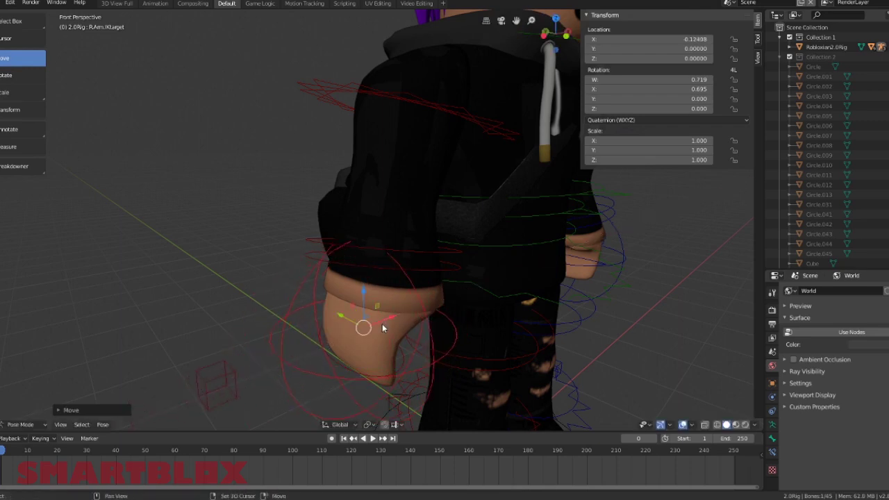
Step: Nudge the left upper arm bone to about X -0.006, Y -0.045, Z 0.009 and rotate it to raise the arm
{"action": "key", "text": "s"}
{"action": "key", "text": "d"}
{"action": "key", "text": "w"}
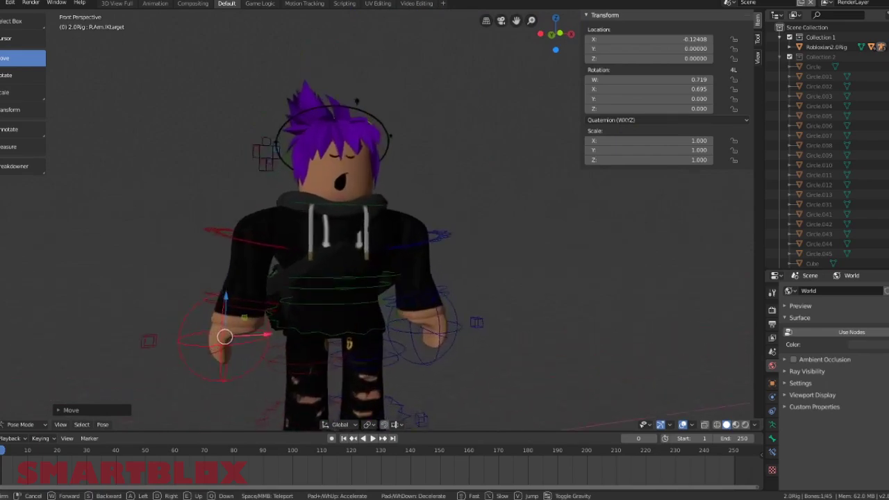
{"action": "key", "text": "s"}
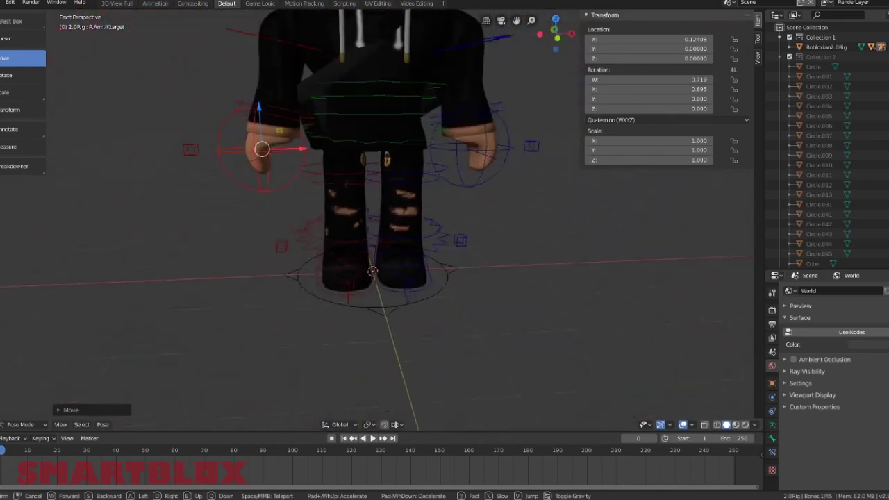
{"action": "key", "text": "w"}
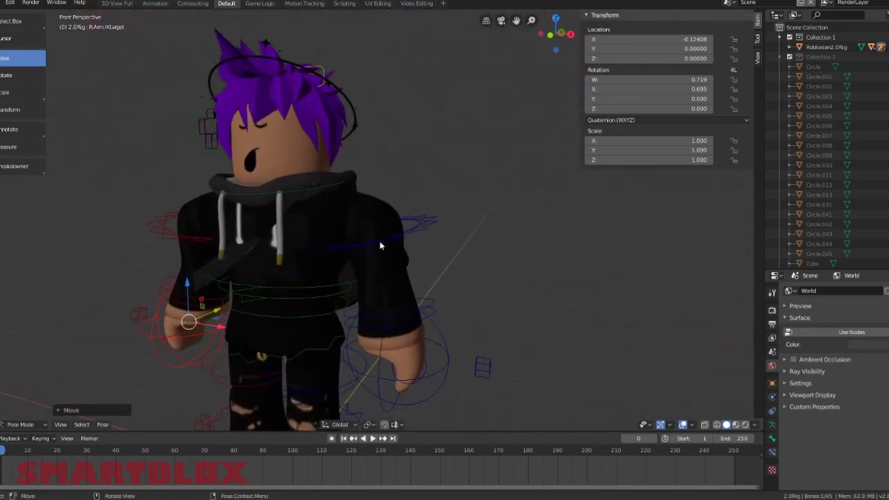
{"action": "left_click", "coordinate": [380, 245]}
{"action": "left_click_drag", "start_coordinate": [371, 197], "coordinate": [382, 186]}
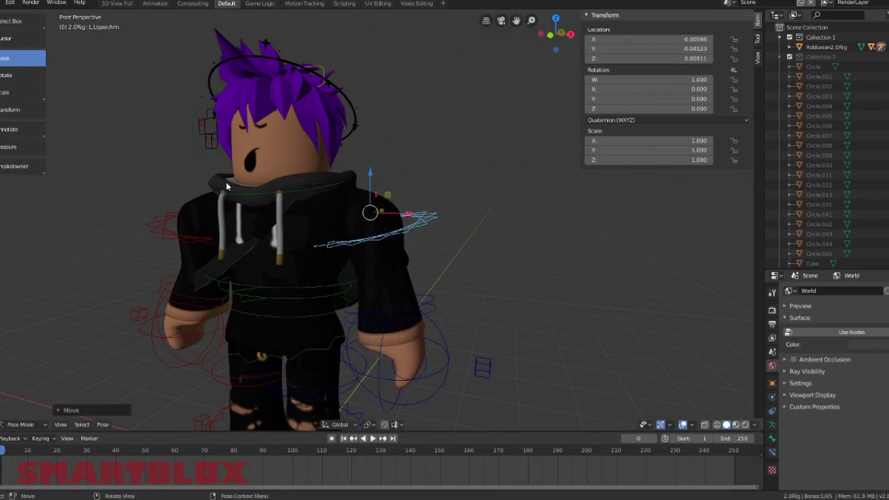
{"action": "left_click", "coordinate": [18, 78]}
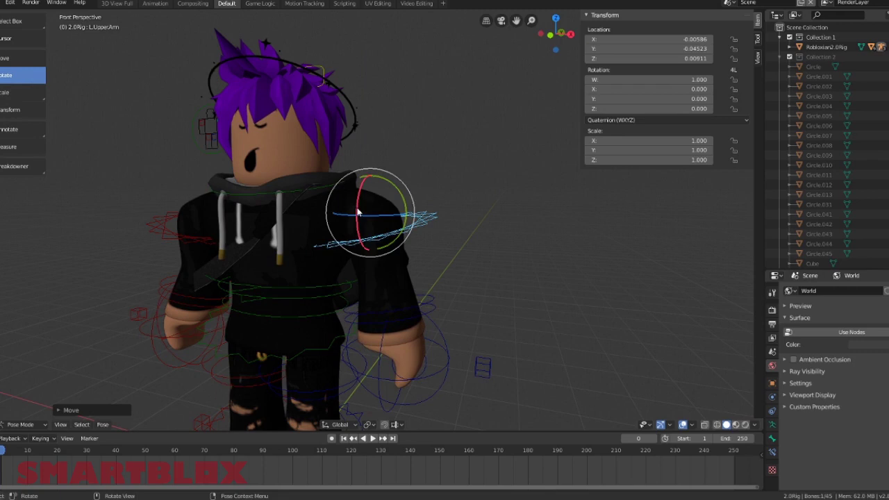
{"action": "left_click_drag", "start_coordinate": [361, 208], "coordinate": [398, 230]}
{"action": "left_click_drag", "start_coordinate": [373, 168], "coordinate": [504, 309]}
Step: Rotate the left lower arm bone to about W 0.945, X -0.006, Y 0.061, Z 0.322
{"action": "left_click", "coordinate": [391, 130]}
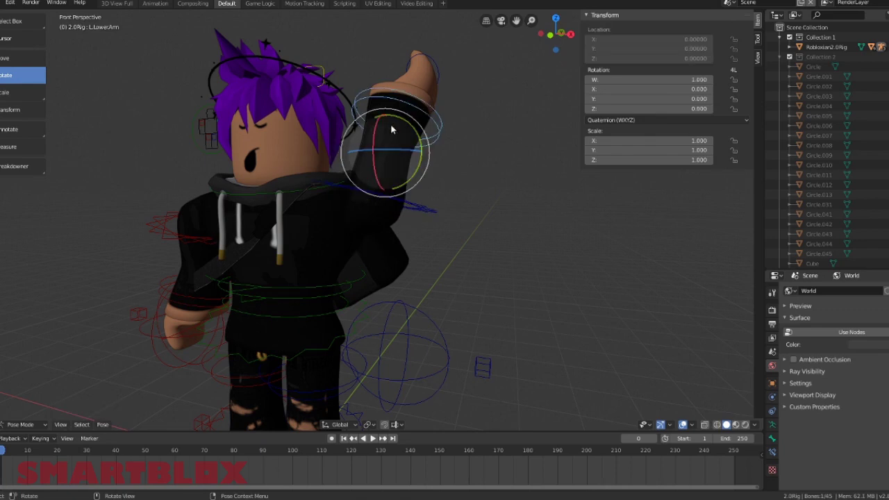
{"action": "left_click_drag", "start_coordinate": [373, 129], "coordinate": [385, 158]}
{"action": "left_click_drag", "start_coordinate": [297, 160], "coordinate": [567, 283]}
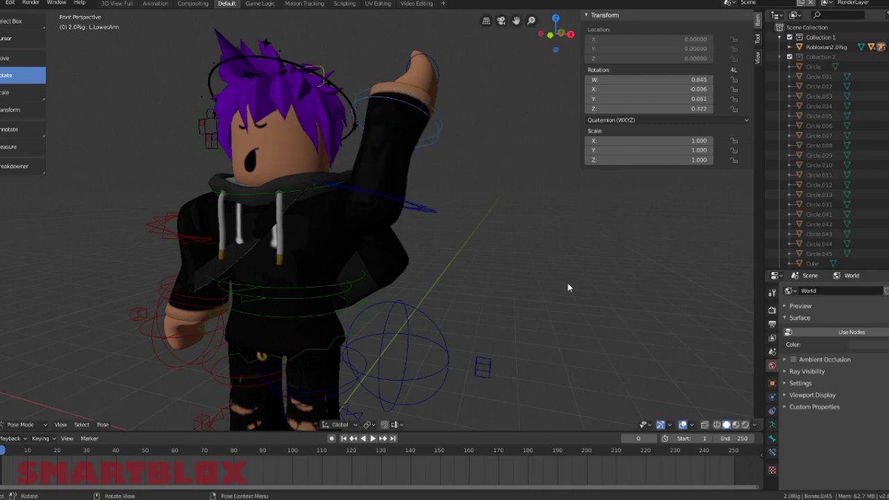
Step: Rotate the right lower arm bone so the forearm bends forward, to about W 0.685, Y 0.134, Z -0.706
{"action": "key", "text": "shift+grave"}
{"action": "key", "text": "s"}
{"action": "key", "text": "a"}
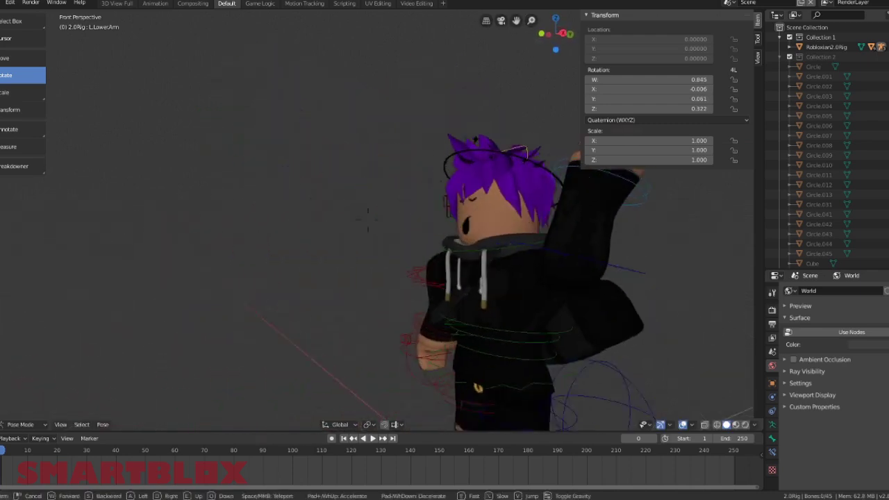
{"action": "key", "text": "s"}
{"action": "key", "text": "d"}
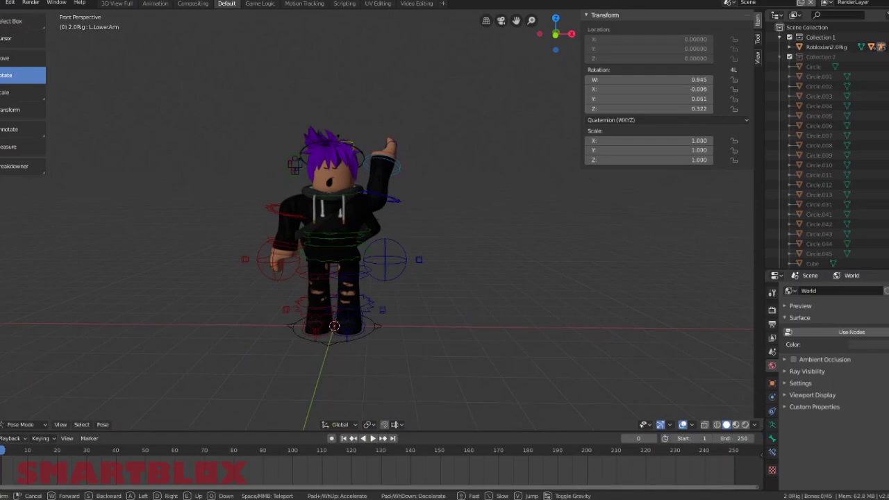
{"action": "key", "text": "w"}
{"action": "key", "text": "a"}
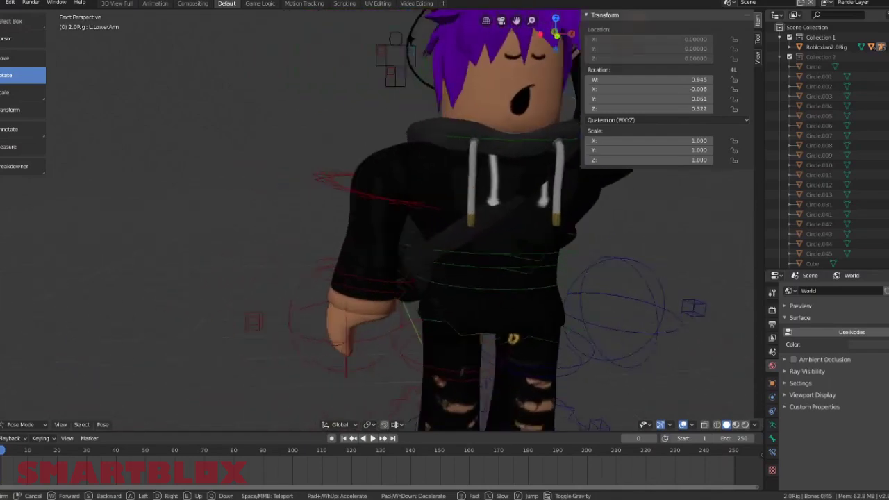
{"action": "left_click", "coordinate": [368, 223]}
{"action": "left_click", "coordinate": [20, 66]}
{"action": "left_click_drag", "start_coordinate": [476, 234], "coordinate": [467, 202]}
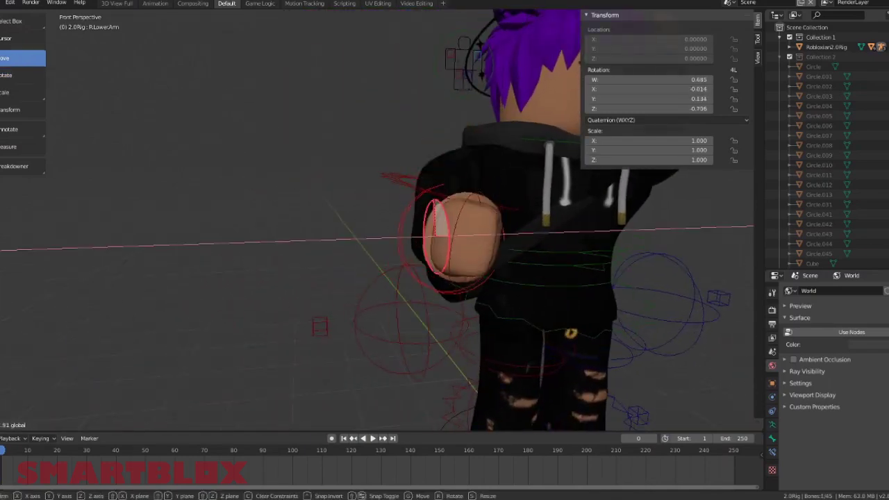
{"action": "key", "text": "shift+grave"}
{"action": "left_click", "coordinate": [369, 224]}
Step: Rotate the right upper arm bone outward to about W 0.838, X -0.112, Y 0.482, Z -0.229
{"action": "key", "text": "ctrl+Tab"}
{"action": "left_click", "coordinate": [486, 229]}
{"action": "left_click", "coordinate": [448, 208]}
{"action": "key", "text": "ctrl+Tab"}
{"action": "left_click", "coordinate": [454, 204]}
{"action": "left_click", "coordinate": [20, 75]}
{"action": "left_click_drag", "start_coordinate": [497, 168], "coordinate": [461, 139]}
{"action": "key", "text": "shift+grave"}
{"action": "key", "text": "s"}
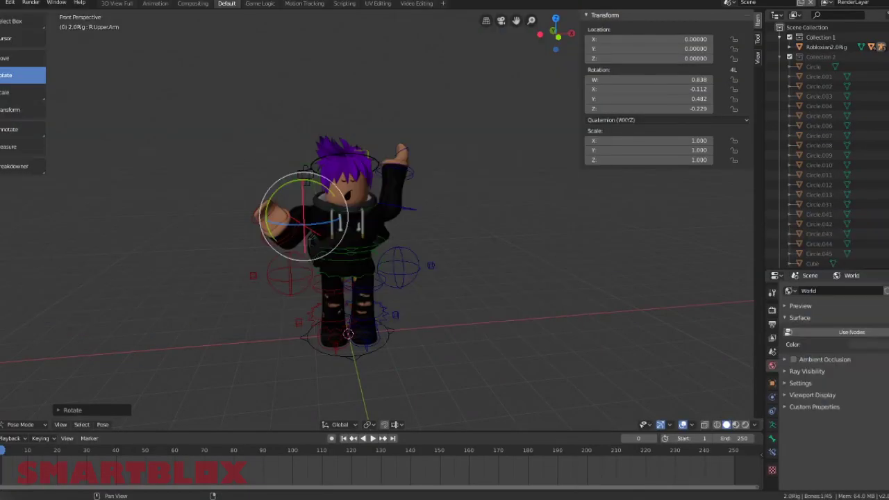
Step: Select a control bone of the right leg, nudge it upward and rotate it slightly
{"action": "key", "text": "shift+grave"}
{"action": "key", "text": "w"}
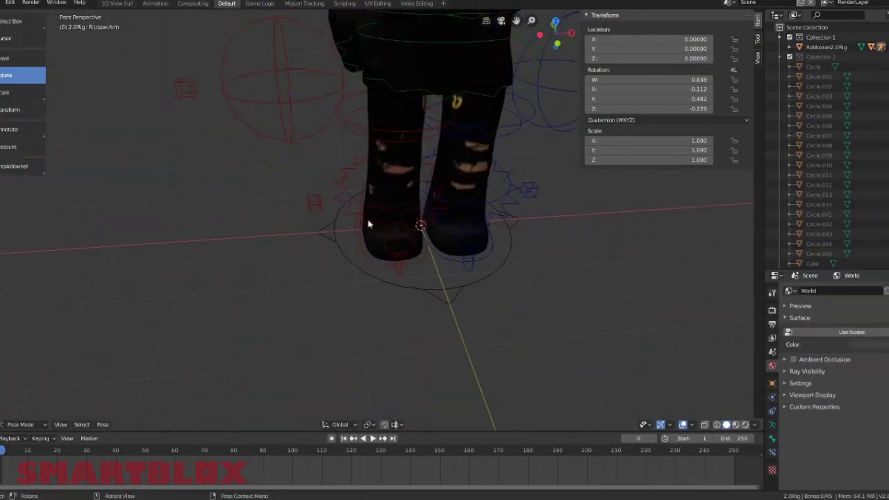
{"action": "left_click", "coordinate": [368, 223]}
{"action": "left_click", "coordinate": [368, 223]}
{"action": "left_click", "coordinate": [338, 191]}
{"action": "left_click", "coordinate": [21, 58]}
{"action": "left_click_drag", "start_coordinate": [391, 177], "coordinate": [391, 172]}
{"action": "left_click_drag", "start_coordinate": [391, 177], "coordinate": [391, 174]}
{"action": "left_click", "coordinate": [21, 75]}
{"action": "mouse_move", "coordinate": [396, 185]}
{"action": "left_mouse_down"}
{"action": "mouse_move", "coordinate": [394, 174]}
{"action": "mouse_move", "coordinate": [393, 202]}
{"action": "left_mouse_up"}
Step: Rotate the right upper leg bone to about W 0.909, X -0.415, Y 0.040, Z 0.019 so the leg steps forward
{"action": "left_click", "coordinate": [398, 137]}
{"action": "left_click", "coordinate": [349, 126]}
{"action": "left_click_drag", "start_coordinate": [400, 82], "coordinate": [399, 59]}
{"action": "mouse_move", "coordinate": [416, 93]}
{"action": "left_mouse_down"}
{"action": "mouse_move", "coordinate": [395, 89]}
{"action": "mouse_move", "coordinate": [415, 91]}
{"action": "left_mouse_up"}
Step: Select the left leg's bone and rotate it to bend the left leg
{"action": "key", "text": "shift+grave"}
{"action": "key", "text": "s"}
{"action": "key", "text": "w"}
{"action": "left_click", "coordinate": [376, 219]}
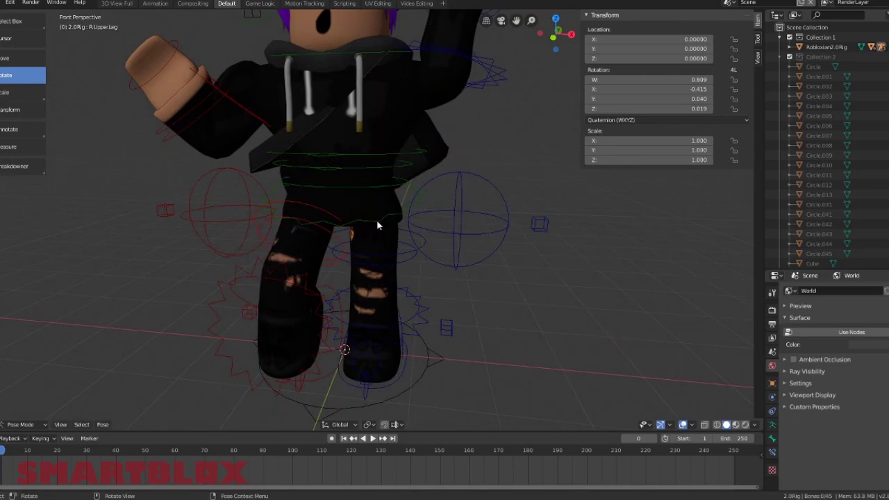
{"action": "left_click", "coordinate": [379, 218]}
{"action": "left_click", "coordinate": [379, 216]}
{"action": "left_click_drag", "start_coordinate": [373, 220], "coordinate": [375, 210]}
{"action": "left_click_drag", "start_coordinate": [382, 214], "coordinate": [382, 191]}
Step: Nudge the raised left arm upward and rotate its lower arm bone to tilt the forearm outward
{"action": "key", "text": "shift+grave"}
{"action": "key", "text": "s"}
{"action": "key", "text": "w"}
{"action": "left_click", "coordinate": [375, 217]}
{"action": "left_click", "coordinate": [375, 182]}
{"action": "left_click", "coordinate": [5, 58]}
{"action": "left_click_drag", "start_coordinate": [341, 150], "coordinate": [341, 139]}
{"action": "left_click", "coordinate": [418, 109]}
{"action": "left_click", "coordinate": [9, 75]}
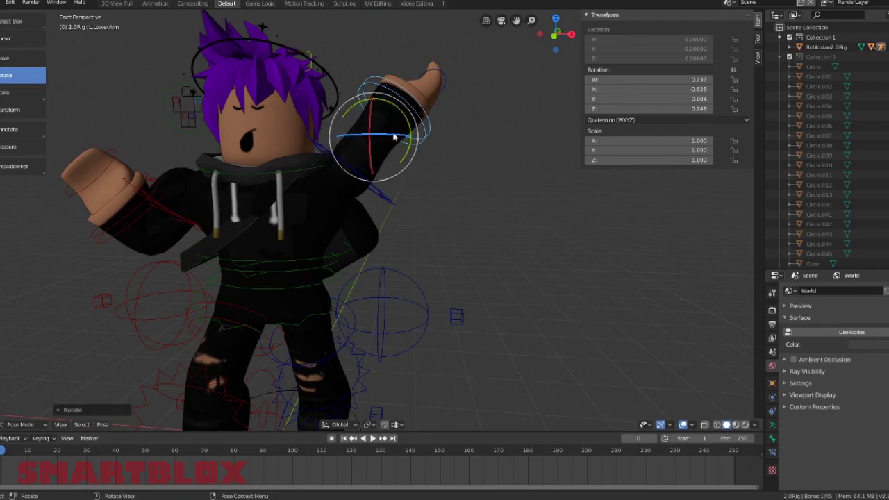
Step: Rotate the left lower arm bone to about W -0.253, X -0.442, Y 0.394, Z -0.765 and try to move it
{"action": "key", "text": "shift+grave"}
{"action": "key", "text": "d"}
{"action": "key", "text": "a"}
{"action": "left_click", "coordinate": [409, 217]}
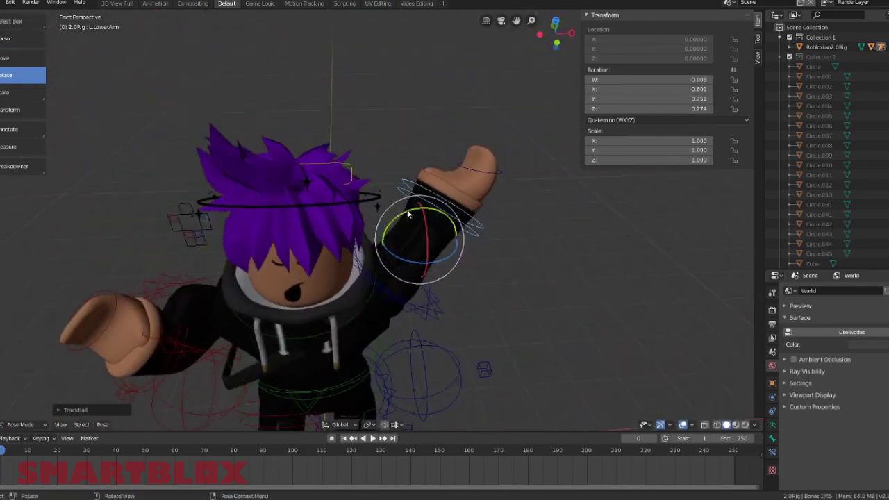
{"action": "left_click_drag", "start_coordinate": [409, 213], "coordinate": [403, 217]}
{"action": "left_click", "coordinate": [7, 59]}
{"action": "left_click_drag", "start_coordinate": [456, 238], "coordinate": [445, 237]}
{"action": "left_click_drag", "start_coordinate": [422, 207], "coordinate": [423, 148]}
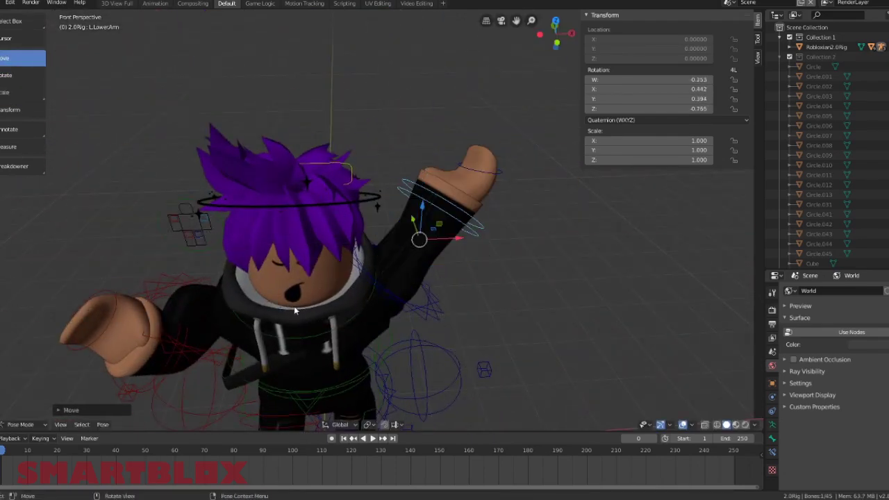
Step: Rotate the left upper arm bone to swing the raised arm inward toward the head
{"action": "left_click", "coordinate": [9, 75]}
{"action": "left_click_drag", "start_coordinate": [450, 253], "coordinate": [522, 196]}
{"action": "left_click", "coordinate": [416, 300]}
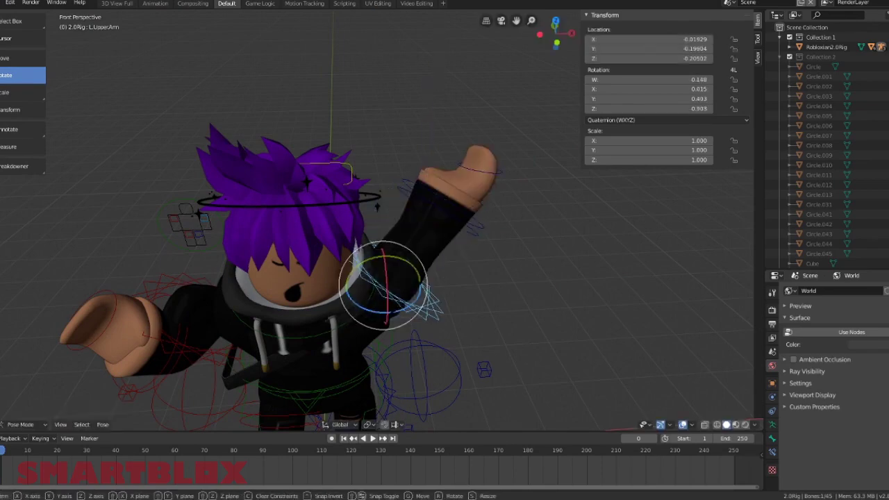
{"action": "left_click_drag", "start_coordinate": [401, 309], "coordinate": [280, 217]}
{"action": "left_click_drag", "start_coordinate": [280, 211], "coordinate": [280, 202]}
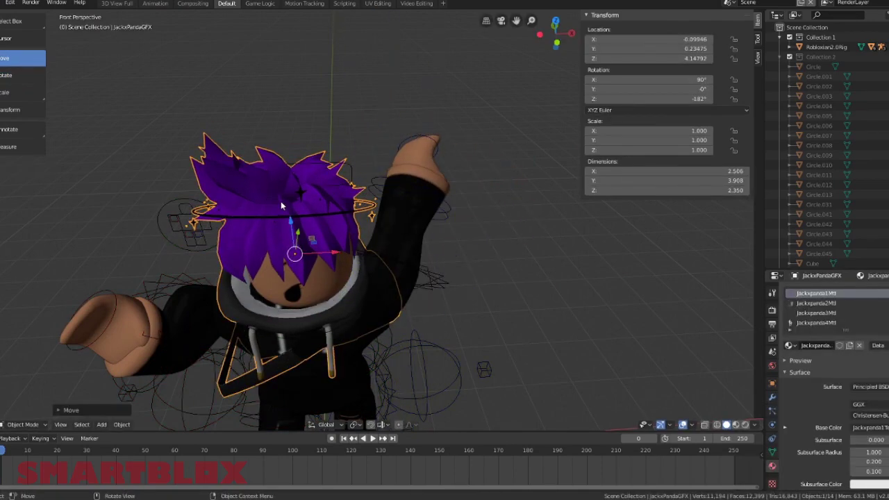
{"action": "key", "text": "ctrl+z"}
Step: Turn the left upper arm bone slightly and rotate the left lower arm bone to about W -0.142, X 0.496, Y 0.762, Z -0.391
{"action": "left_click", "coordinate": [429, 206]}
{"action": "left_click", "coordinate": [432, 280]}
{"action": "left_click_drag", "start_coordinate": [404, 280], "coordinate": [393, 276]}
{"action": "left_click", "coordinate": [390, 189]}
{"action": "left_click_drag", "start_coordinate": [385, 202], "coordinate": [400, 197]}
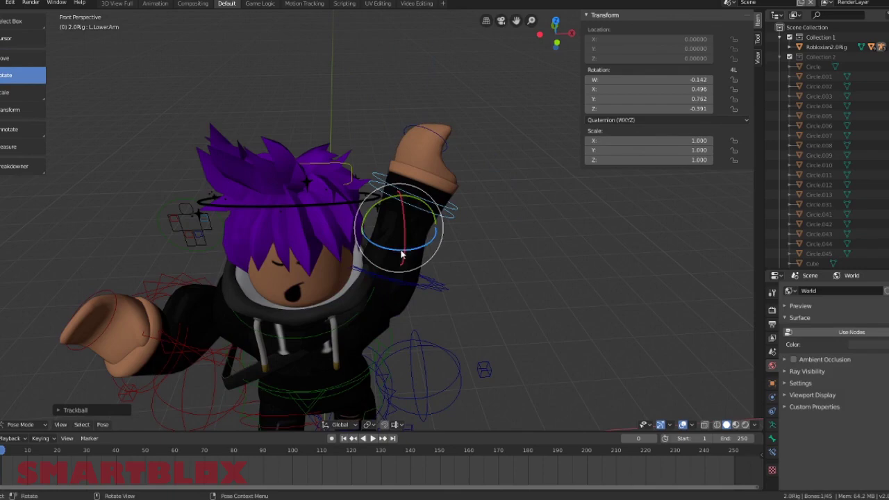
Step: Bend the left forearm toward the head and rotate the left upper arm bone to match
{"action": "left_click_drag", "start_coordinate": [400, 254], "coordinate": [573, 357]}
{"action": "middle_click_drag", "start_coordinate": [574, 357], "coordinate": [306, 215]}
{"action": "left_click", "coordinate": [254, 206]}
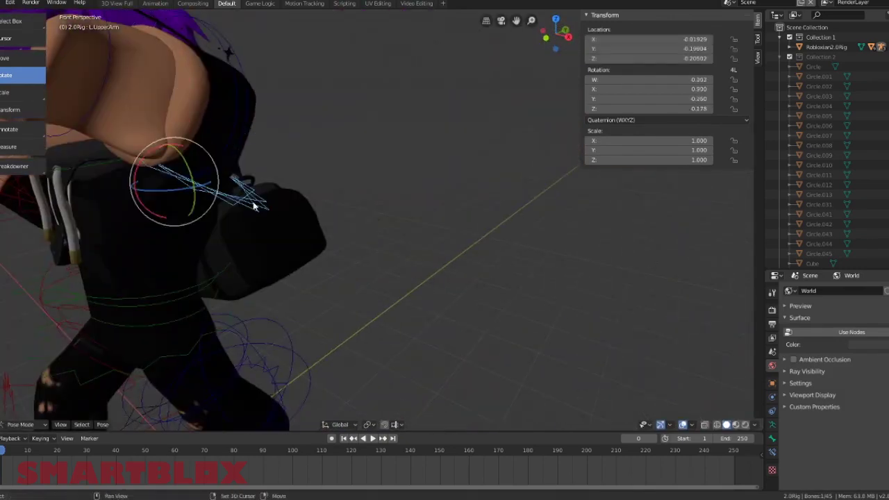
{"action": "middle_click_drag", "start_coordinate": [254, 206], "coordinate": [381, 234]}
{"action": "mouse_move", "coordinate": [382, 234]}
{"action": "left_mouse_down"}
{"action": "mouse_move", "coordinate": [373, 220]}
{"action": "mouse_move", "coordinate": [390, 252]}
{"action": "mouse_move", "coordinate": [393, 243]}
{"action": "left_mouse_up"}
Step: Adjust the left lower arm bone and rotate the left upper arm bone to about W 0.283, X 0.419, Y -0.494, Z -0.707
{"action": "left_click", "coordinate": [405, 195]}
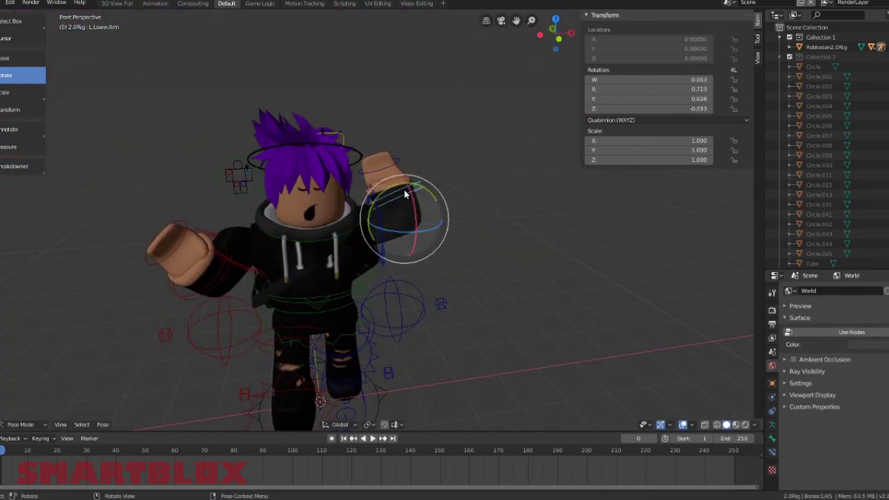
{"action": "left_click_drag", "start_coordinate": [425, 190], "coordinate": [449, 196]}
{"action": "left_click", "coordinate": [385, 252]}
{"action": "left_click", "coordinate": [381, 243]}
{"action": "left_click_drag", "start_coordinate": [388, 199], "coordinate": [378, 194]}
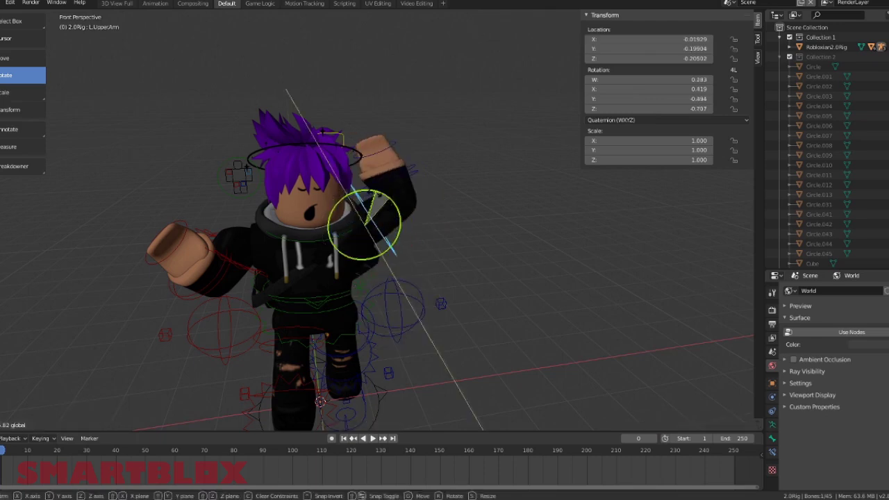
{"action": "key", "text": "Escape"}
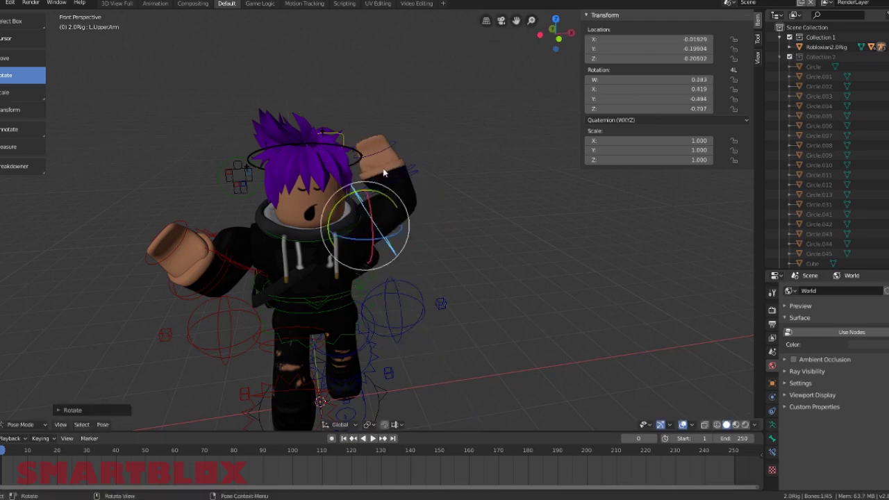
Step: Rotate the right upper arm bone to about W 0.897, X -0.295, Y 0.088, Z 0.317 so the arm lowers
{"action": "left_click", "coordinate": [228, 275]}
{"action": "key", "text": "g"}
{"action": "key", "text": "y"}
{"action": "left_click_drag", "start_coordinate": [243, 224], "coordinate": [245, 222]}
{"action": "left_click_drag", "start_coordinate": [239, 256], "coordinate": [232, 283]}
Step: Move the right upper arm bone to about X 0.265, Y -0.057, Z 0.112 to seat it at the shoulder
{"action": "left_click", "coordinate": [29, 59]}
{"action": "left_click_drag", "start_coordinate": [278, 239], "coordinate": [276, 240]}
{"action": "left_click_drag", "start_coordinate": [245, 229], "coordinate": [290, 246]}
{"action": "key", "text": "shift+grave"}
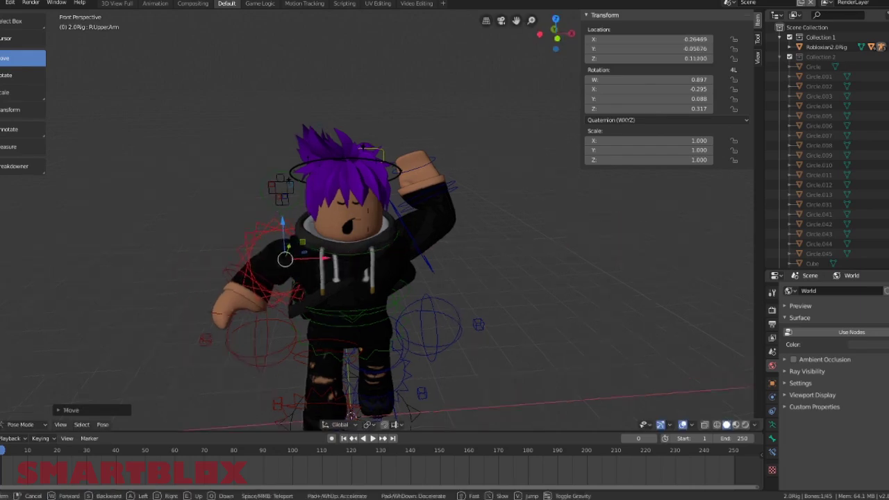
{"action": "key", "text": "w"}
{"action": "key", "text": "s"}
{"action": "key", "text": "w"}
{"action": "left_click", "coordinate": [213, 242]}
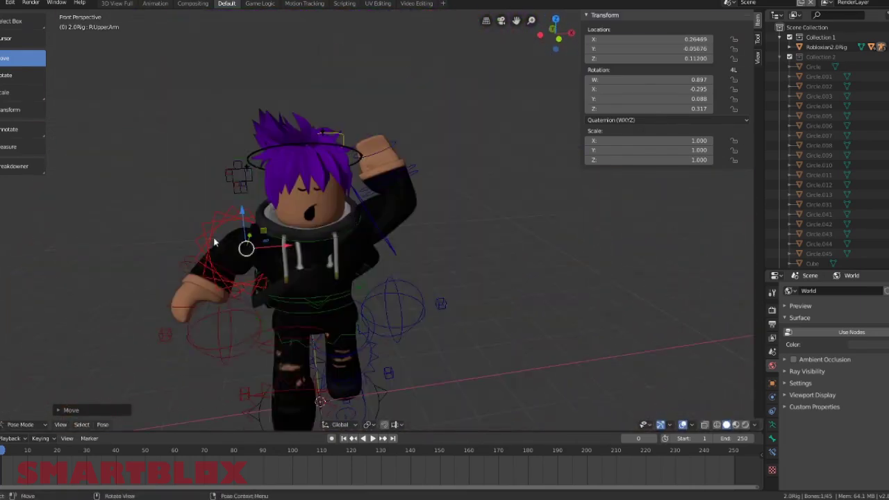
Step: Rotate the right upper arm bone inward beside the torso and undo the last turn
{"action": "left_click", "coordinate": [25, 75]}
{"action": "mouse_move", "coordinate": [242, 232]}
{"action": "left_mouse_down"}
{"action": "mouse_move", "coordinate": [268, 220]}
{"action": "mouse_move", "coordinate": [250, 215]}
{"action": "mouse_move", "coordinate": [244, 255]}
{"action": "mouse_move", "coordinate": [243, 243]}
{"action": "left_mouse_up"}
{"action": "left_click_drag", "start_coordinate": [232, 216], "coordinate": [231, 293]}
{"action": "key", "text": "ctrl+z"}
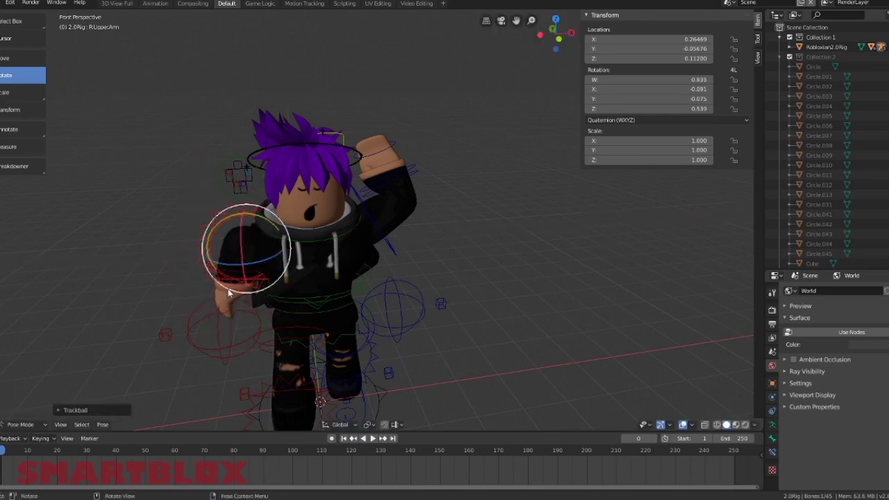
Step: Select the right lower arm bone and rotate it to about W 0.736, X -0.096, Y 0.256, Z -0.626
{"action": "left_click", "coordinate": [230, 294]}
{"action": "left_click", "coordinate": [220, 281]}
{"action": "key", "text": "shift+grave"}
{"action": "key", "text": "w"}
{"action": "key", "text": "s"}
{"action": "left_click", "coordinate": [369, 222]}
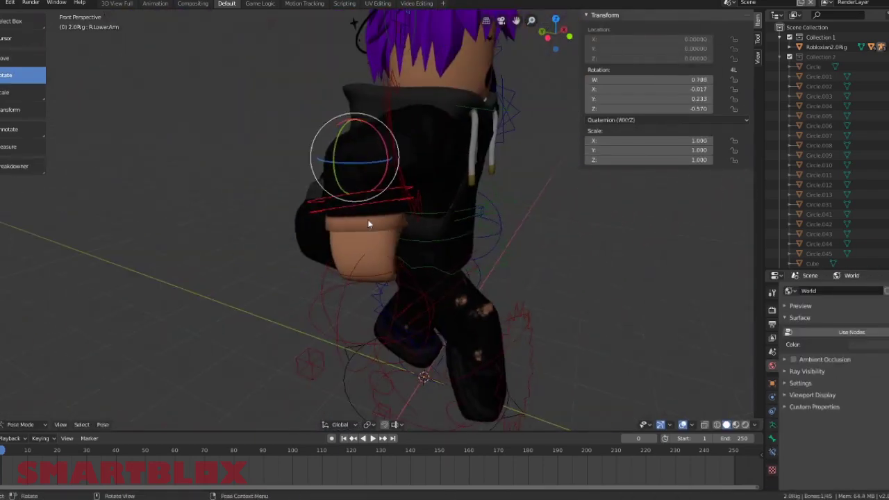
{"action": "left_click", "coordinate": [367, 226]}
{"action": "left_click", "coordinate": [343, 272]}
{"action": "key", "text": "ctrl+z"}
{"action": "key", "text": "ctrl+z"}
{"action": "left_click_drag", "start_coordinate": [382, 137], "coordinate": [341, 206]}
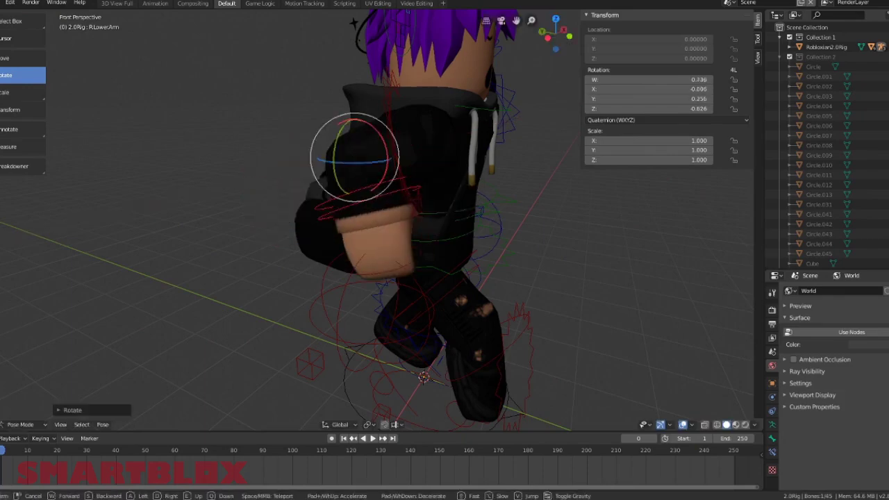
Step: Rotate the right upper arm bone to about W 0.802, X -0.236, Y 0.059, Z 0.545
{"action": "key", "text": "shift+grave"}
{"action": "key", "text": "w"}
{"action": "left_click", "coordinate": [368, 223]}
{"action": "left_click", "coordinate": [553, 145]}
{"action": "key", "text": "ctrl+z"}
{"action": "left_click", "coordinate": [556, 143]}
{"action": "left_click_drag", "start_coordinate": [520, 151], "coordinate": [501, 157]}
Step: Try moving the right upper arm bone outward from the shoulder and return it to its place
{"action": "key", "text": "shift+grave"}
{"action": "key", "text": "d"}
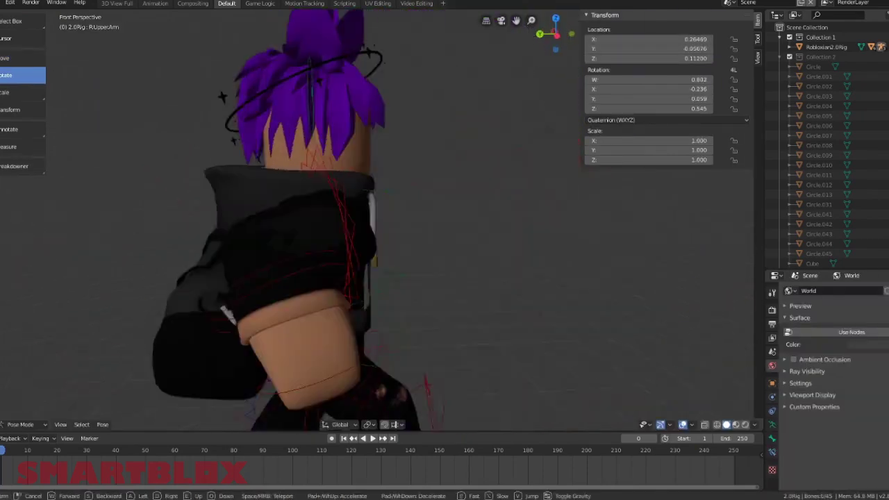
{"action": "left_click", "coordinate": [369, 222]}
{"action": "left_click", "coordinate": [7, 60]}
{"action": "left_click_drag", "start_coordinate": [337, 221], "coordinate": [250, 222]}
{"action": "key", "text": "shift+grave"}
{"action": "key", "text": "w"}
{"action": "key", "text": "a"}
{"action": "left_click", "coordinate": [369, 222]}
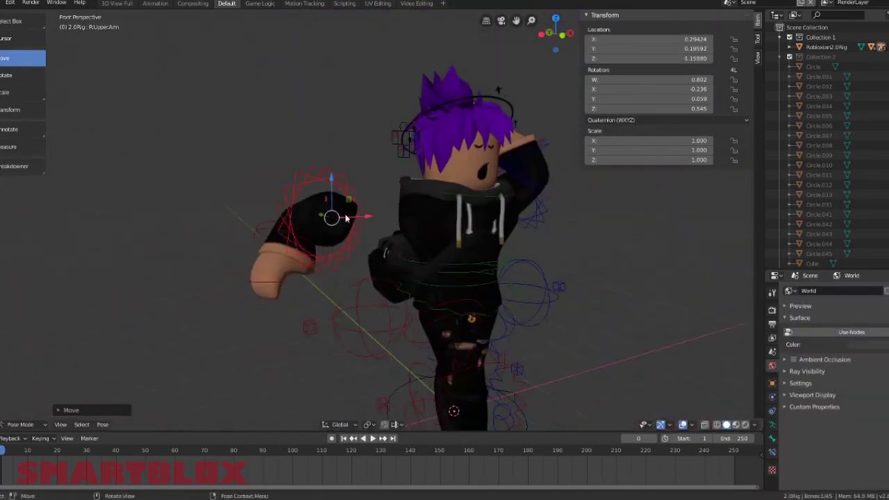
{"action": "left_click_drag", "start_coordinate": [346, 218], "coordinate": [430, 225]}
{"action": "left_click", "coordinate": [588, 308]}
{"action": "key", "text": "KP_1"}
Step: Rotate the right lower arm bone to about W 0.577, X 0.038, Y 0.393, Z -0.715
{"action": "left_click", "coordinate": [272, 293]}
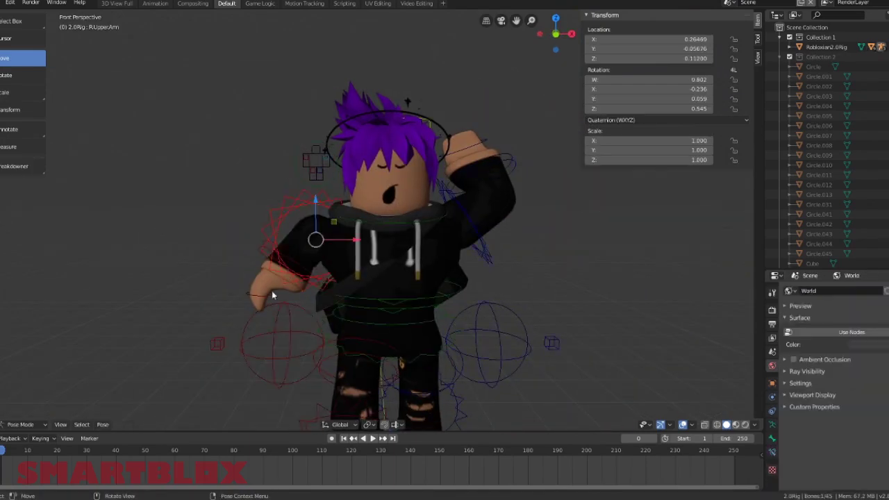
{"action": "left_click", "coordinate": [295, 264]}
{"action": "left_click", "coordinate": [31, 77]}
{"action": "left_click_drag", "start_coordinate": [302, 245], "coordinate": [368, 198]}
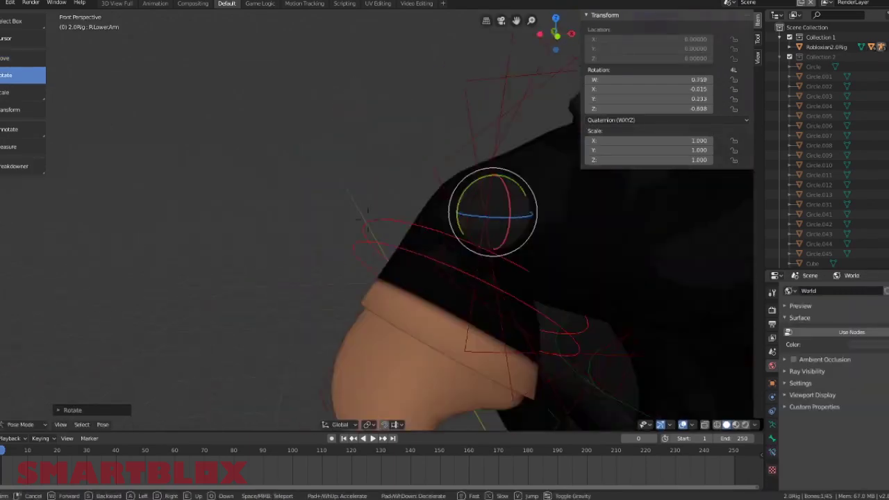
{"action": "middle_click_drag", "start_coordinate": [389, 277], "coordinate": [443, 263]}
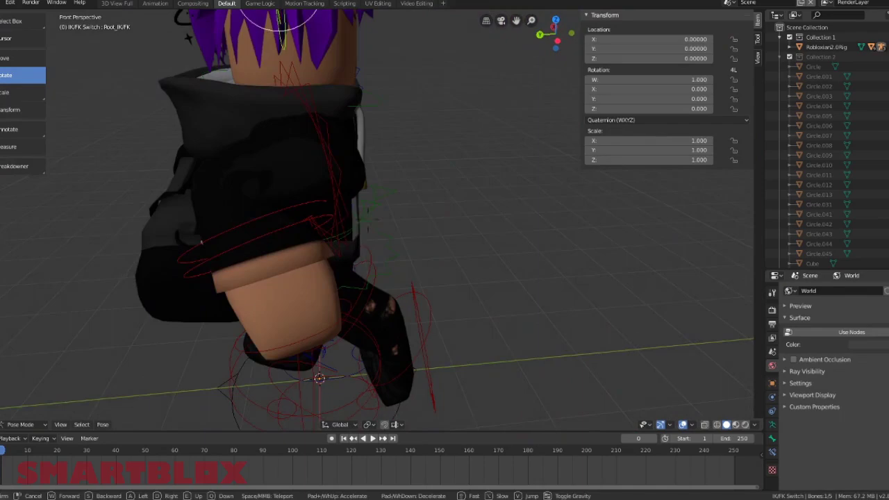
{"action": "left_click", "coordinate": [236, 182]}
{"action": "left_click_drag", "start_coordinate": [236, 182], "coordinate": [217, 156]}
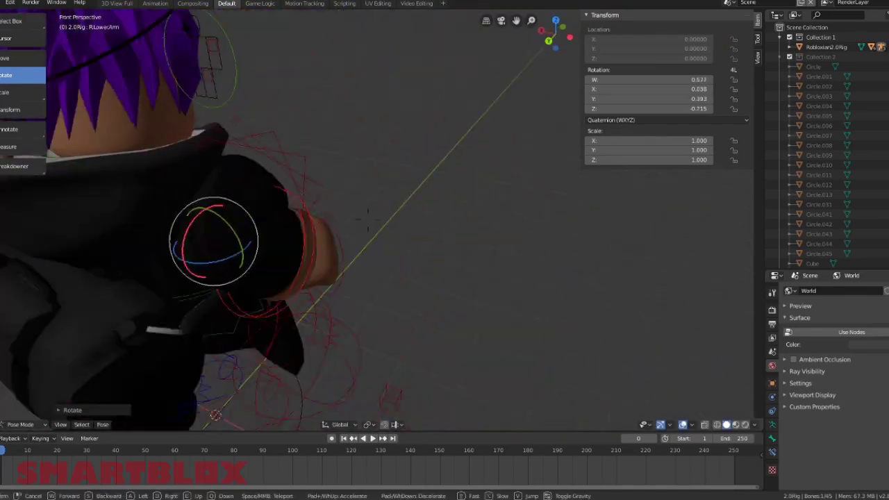
Step: Rotate the right upper arm bone to about W 0.909, Y 0.333, Z -0.250 and move it to about X -0.157, Y -0.027, Z 0.210
{"action": "key", "text": "r"}
{"action": "key", "text": "x"}
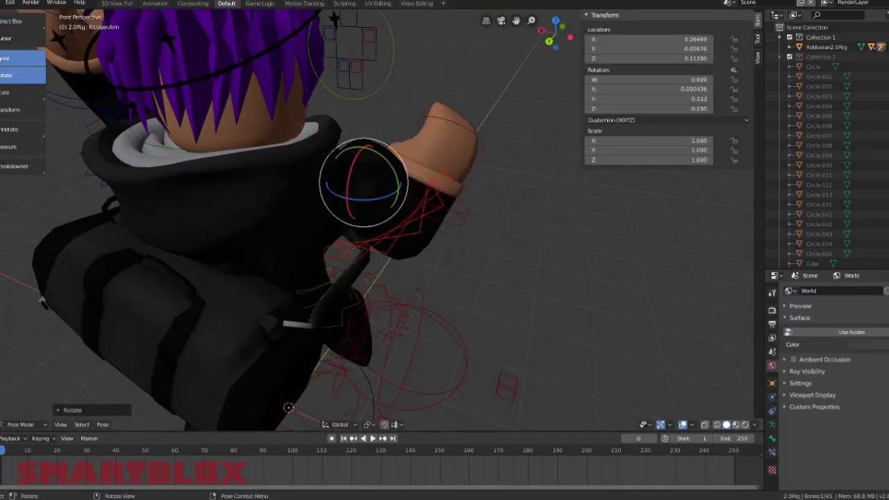
{"action": "left_click", "coordinate": [21, 57]}
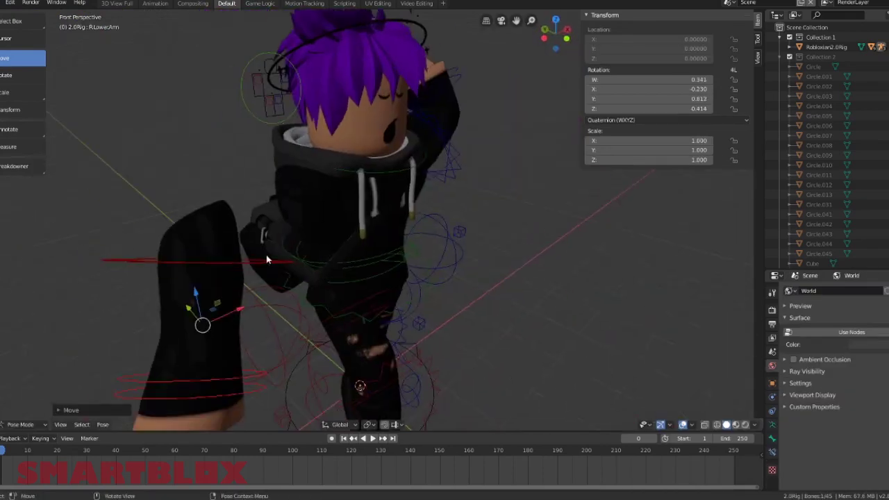
{"action": "key", "text": "g"}
{"action": "key", "text": "x"}
{"action": "left_click", "coordinate": [254, 183]}
{"action": "key", "text": "shift+grave"}
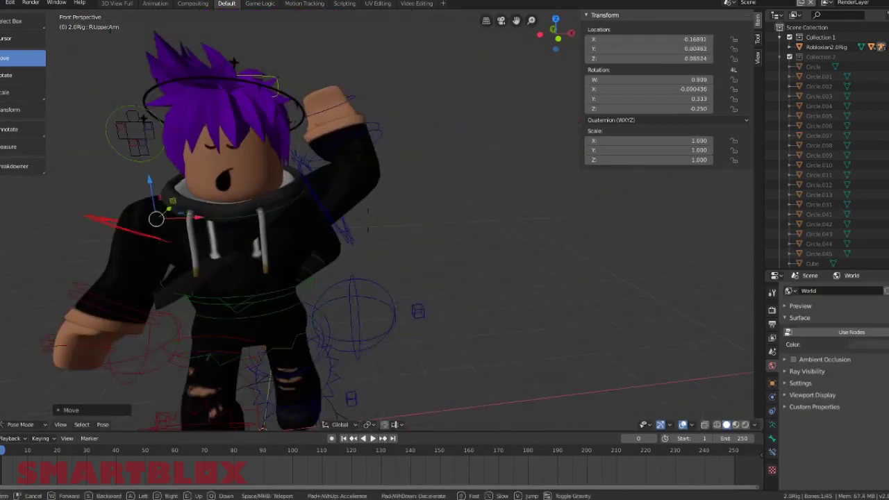
{"action": "key", "text": "w"}
{"action": "key", "text": "s"}
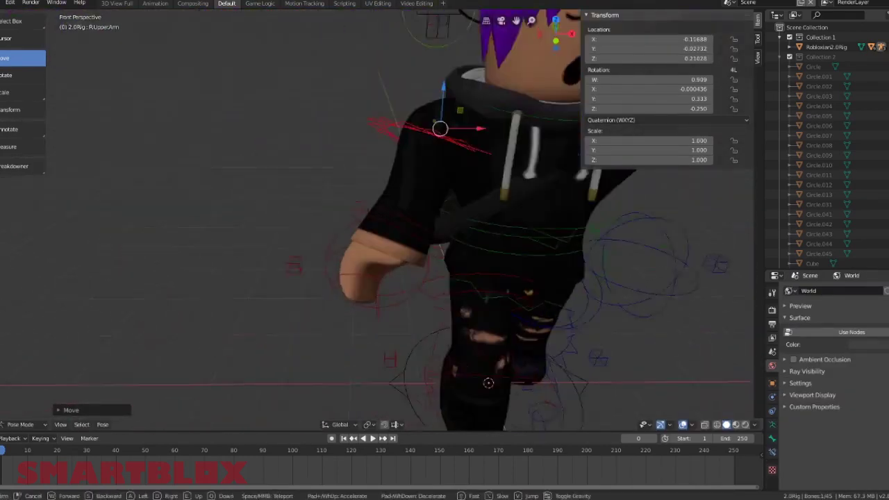
{"action": "key", "text": "a"}
{"action": "left_click", "coordinate": [380, 220]}
Step: Rotate the right lower arm bone to about W 0.339, X 0.156, Y 0.810, Z 0.453 so the forearm points outward
{"action": "left_click", "coordinate": [386, 200]}
{"action": "left_click", "coordinate": [20, 75]}
{"action": "left_click_drag", "start_coordinate": [405, 212], "coordinate": [639, 320]}
{"action": "key", "text": "shift+grave"}
{"action": "key", "text": "d"}
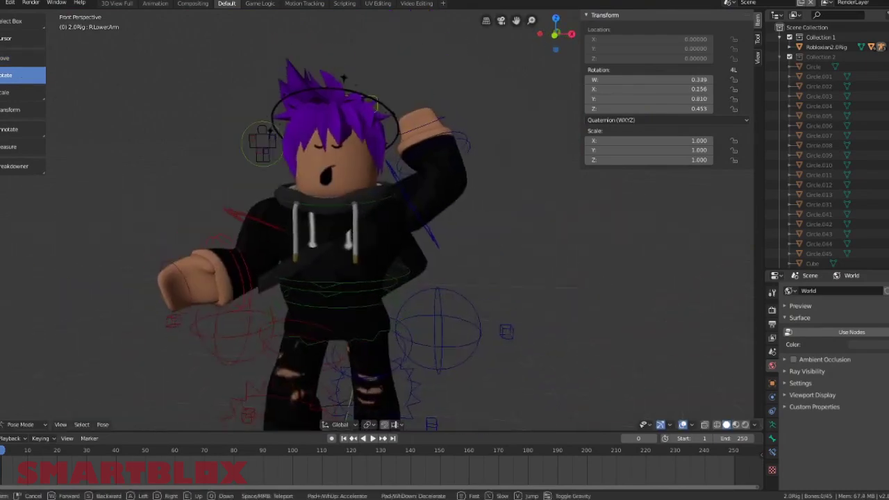
{"action": "key", "text": "w"}
{"action": "key", "text": "s"}
{"action": "left_click", "coordinate": [380, 220]}
Step: Try another small rotation on the right arm, undo the last two changes and clear the selection
{"action": "left_click", "coordinate": [295, 258]}
{"action": "left_click_drag", "start_coordinate": [280, 228], "coordinate": [279, 255]}
{"action": "key", "text": "shift+grave"}
{"action": "key", "text": "s"}
{"action": "key", "text": "w"}
{"action": "key", "text": "s"}
{"action": "left_click", "coordinate": [380, 220]}
{"action": "left_click", "coordinate": [252, 253]}
{"action": "left_click", "coordinate": [621, 363]}
{"action": "key", "text": "shift+grave"}
{"action": "key", "text": "s"}
{"action": "left_click", "coordinate": [380, 219]}
{"action": "key", "text": "ctrl+z"}
{"action": "key", "text": "ctrl+z"}
{"action": "left_click", "coordinate": [488, 255]}
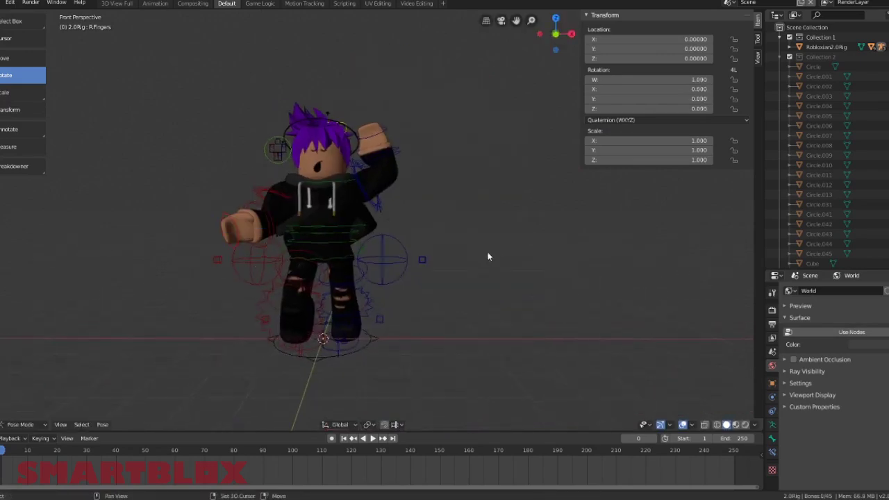
Step: Rotate the left upper arm bone slightly in two small turns to refine the raised arm
{"action": "key", "text": "shift+grave"}
{"action": "key", "text": "w"}
{"action": "left_click", "coordinate": [381, 219]}
{"action": "left_click", "coordinate": [446, 237]}
{"action": "left_click_drag", "start_coordinate": [389, 234], "coordinate": [381, 245]}
{"action": "left_click_drag", "start_coordinate": [381, 243], "coordinate": [393, 238]}
Step: Refine the pose with two small bone rotations around the upper body
{"action": "key", "text": "shift+grave"}
{"action": "key", "text": "s"}
{"action": "left_click", "coordinate": [380, 220]}
{"action": "left_click", "coordinate": [309, 231]}
{"action": "mouse_move", "coordinate": [314, 232]}
{"action": "left_mouse_down"}
{"action": "mouse_move", "coordinate": [279, 222]}
{"action": "mouse_move", "coordinate": [303, 234]}
{"action": "left_mouse_up"}
{"action": "left_click", "coordinate": [551, 355]}
{"action": "key", "text": "shift+grave"}
{"action": "key", "text": "a"}
{"action": "left_click", "coordinate": [381, 219]}
{"action": "left_click", "coordinate": [308, 236]}
{"action": "left_click_drag", "start_coordinate": [304, 234], "coordinate": [313, 221]}
Step: Rotate the head bone slightly to about Z 0.016 and deselect all bones
{"action": "key", "text": "shift+grave"}
{"action": "key", "text": "s"}
{"action": "left_click", "coordinate": [380, 219]}
{"action": "left_click", "coordinate": [361, 254]}
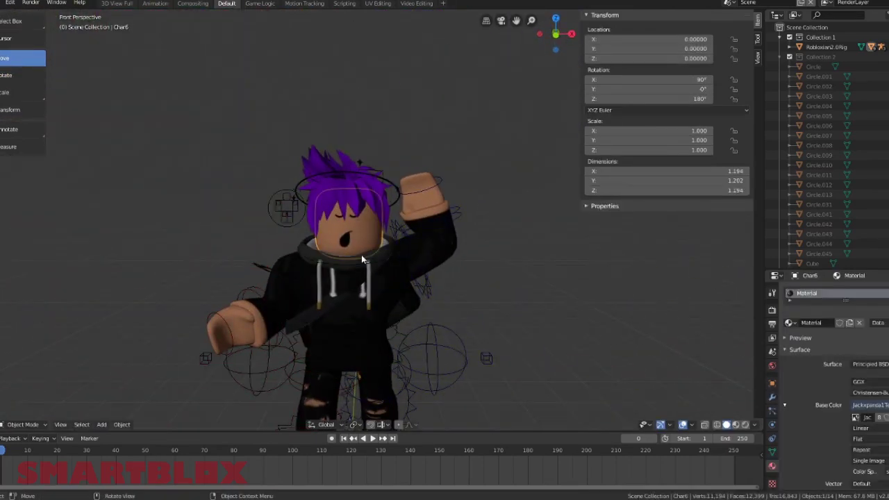
{"action": "left_click", "coordinate": [370, 229]}
{"action": "left_click_drag", "start_coordinate": [370, 230], "coordinate": [369, 228]}
{"action": "left_click", "coordinate": [656, 315]}
{"action": "key", "text": "a"}
{"action": "key", "text": "a"}
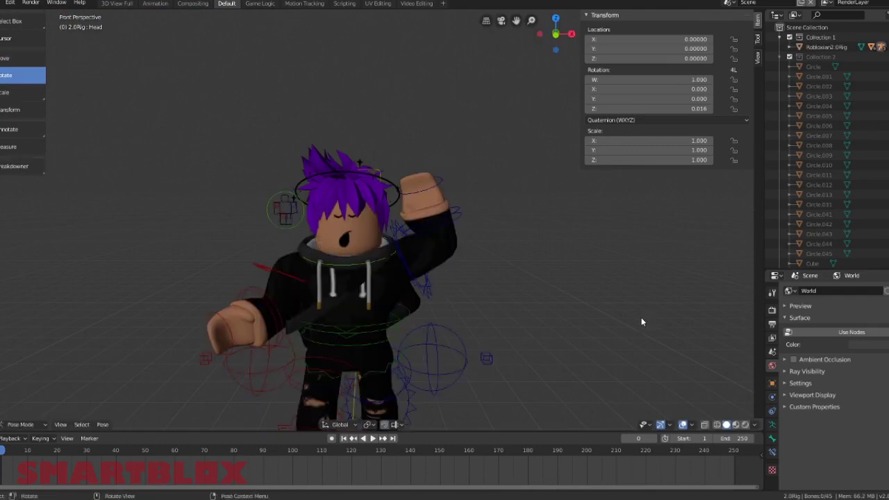
Step: Preview the posed character in rendered viewport shading and return to solid shading
{"action": "left_click", "coordinate": [745, 424]}
{"action": "left_click", "coordinate": [714, 425]}
{"action": "key", "text": "shift+grave"}
{"action": "key", "text": "s"}
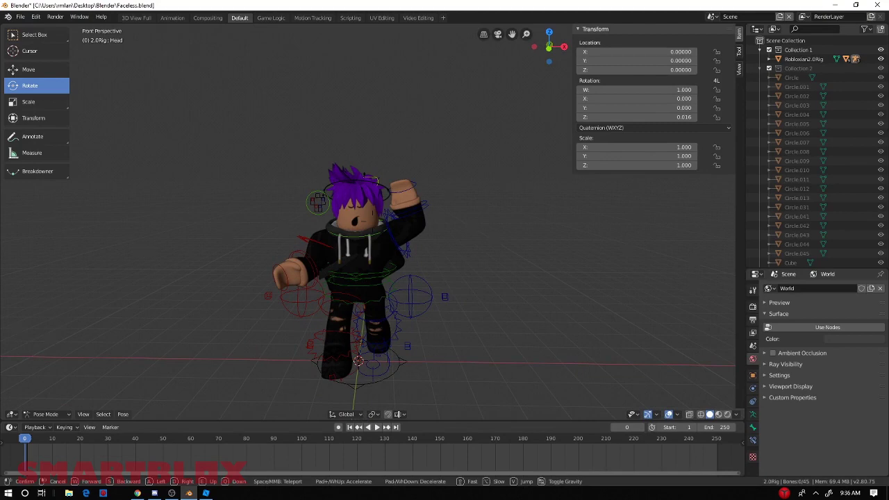
{"action": "left_click", "coordinate": [373, 226]}
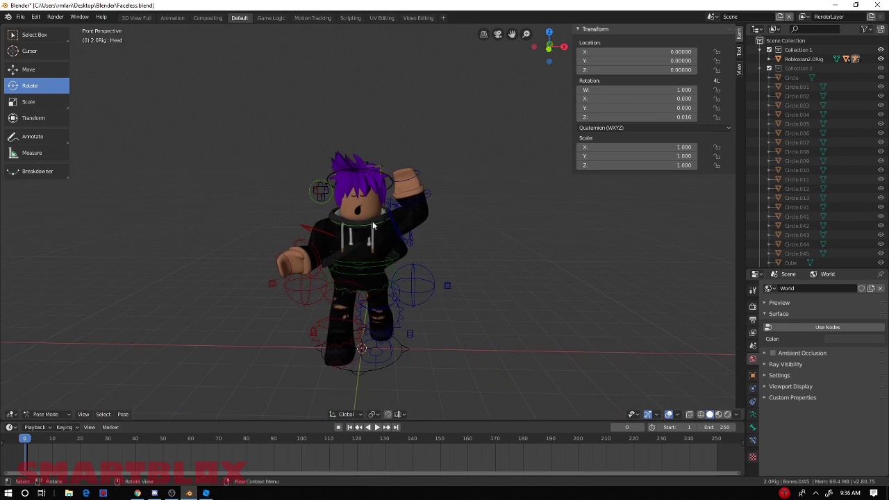
Step: Set the render engine to Eevee, preview the character in rendered viewport shading and return to solid shading
{"action": "left_click", "coordinate": [753, 306]}
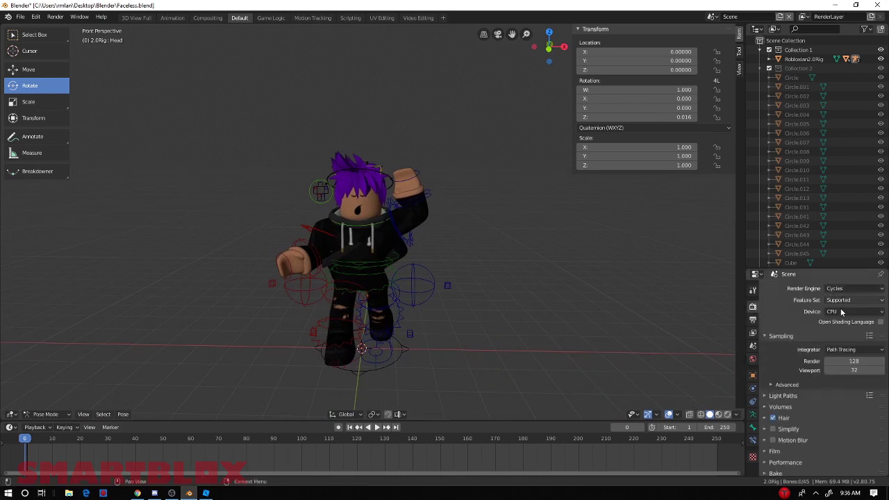
{"action": "scroll", "coordinate": [814, 377], "scroll_direction": "down", "scroll_amount": 1}
{"action": "scroll", "coordinate": [813, 309], "scroll_direction": "up", "scroll_amount": 1}
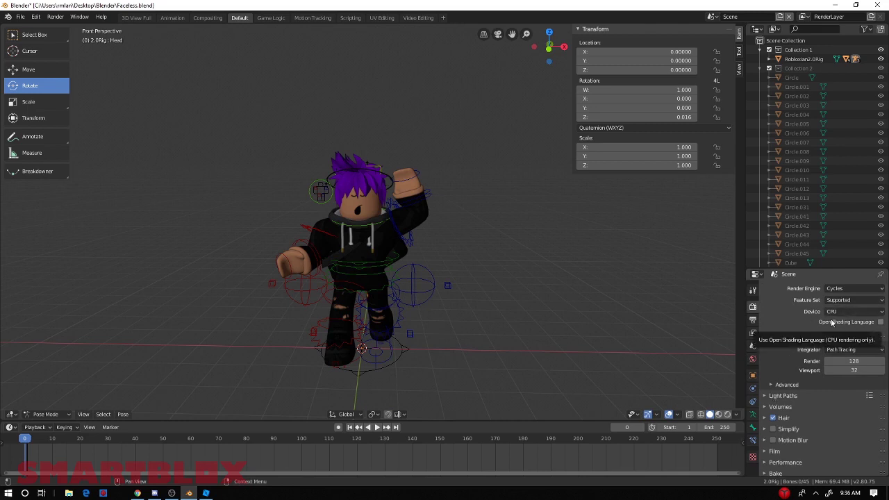
{"action": "left_click", "coordinate": [851, 289]}
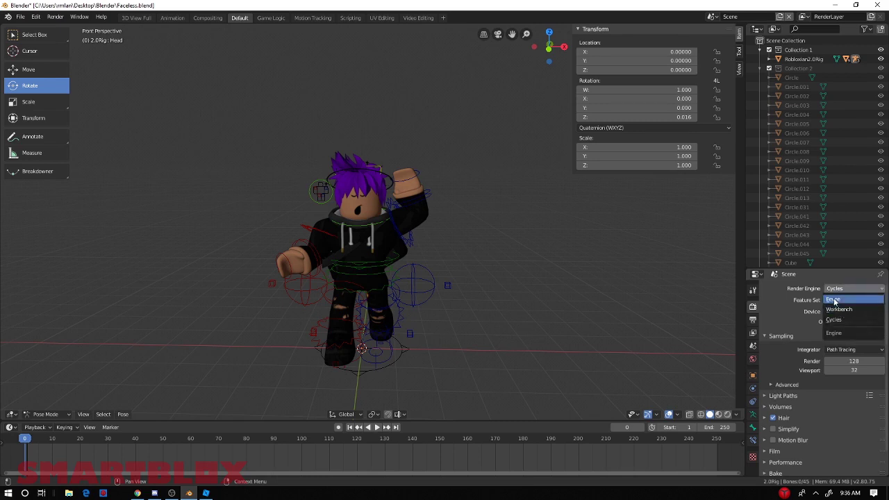
{"action": "left_click", "coordinate": [834, 300]}
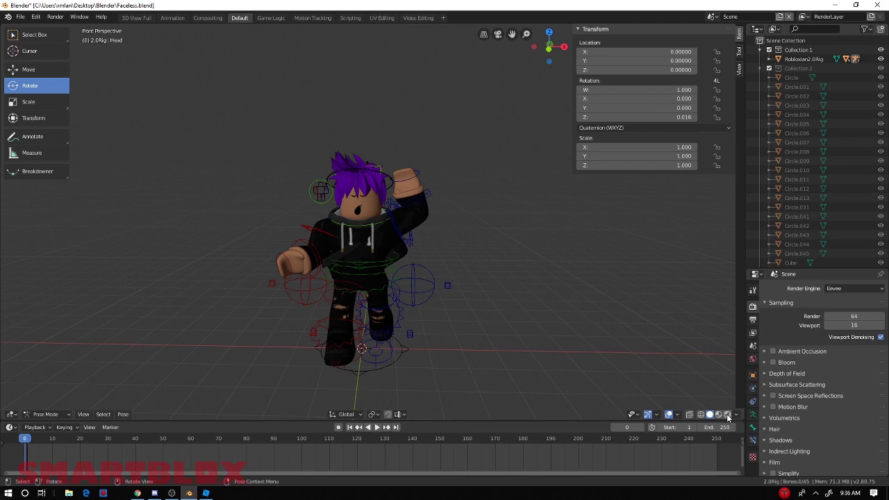
{"action": "left_click", "coordinate": [727, 415]}
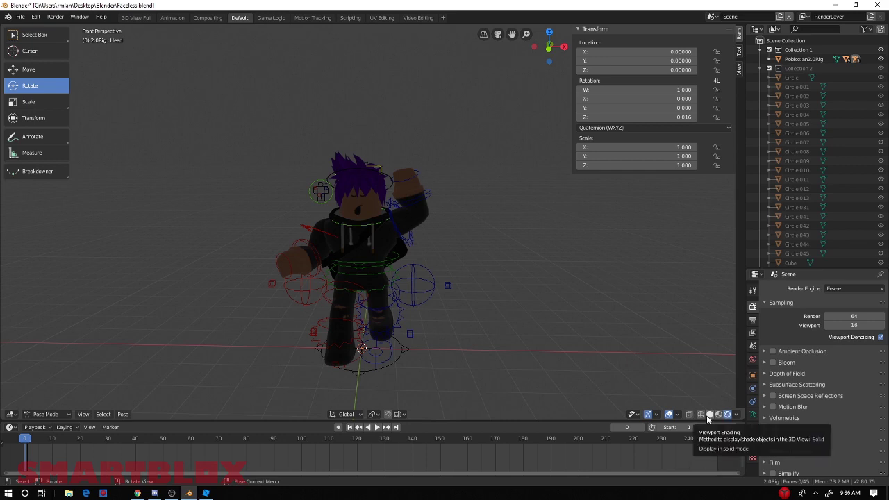
{"action": "left_click", "coordinate": [708, 415]}
Step: Set the render engine to Cycles and bring its sampling settings into view
{"action": "left_click", "coordinate": [860, 288]}
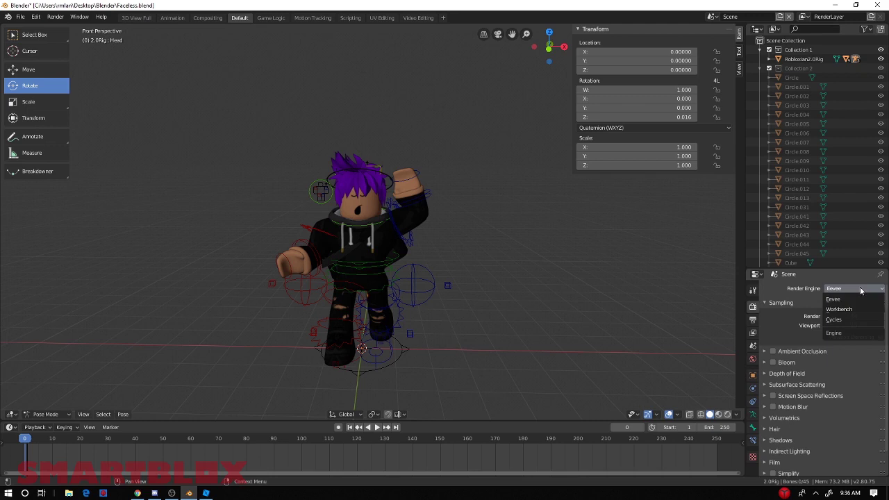
{"action": "left_click", "coordinate": [844, 319]}
{"action": "scroll", "coordinate": [831, 365], "scroll_direction": "down", "scroll_amount": 1}
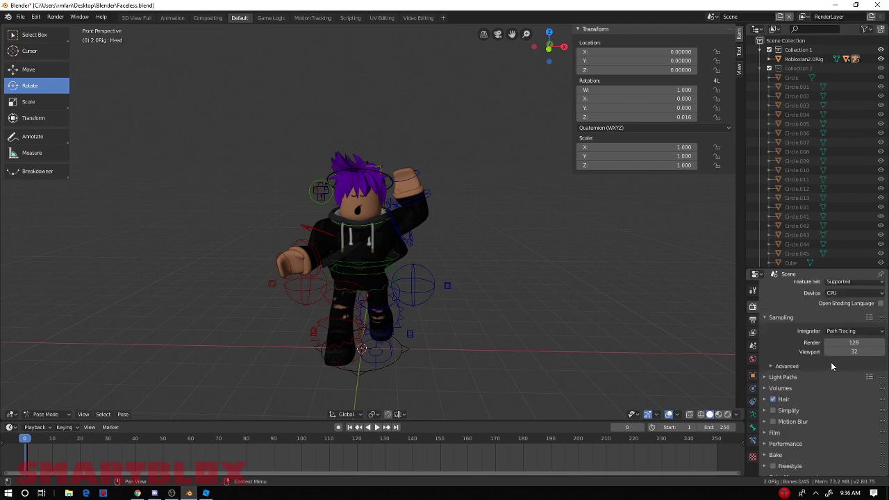
Step: Set the light paths' maximum transparency bounces to 0, preview the character in rendered viewport shading and return to solid shading
{"action": "left_click", "coordinate": [769, 377]}
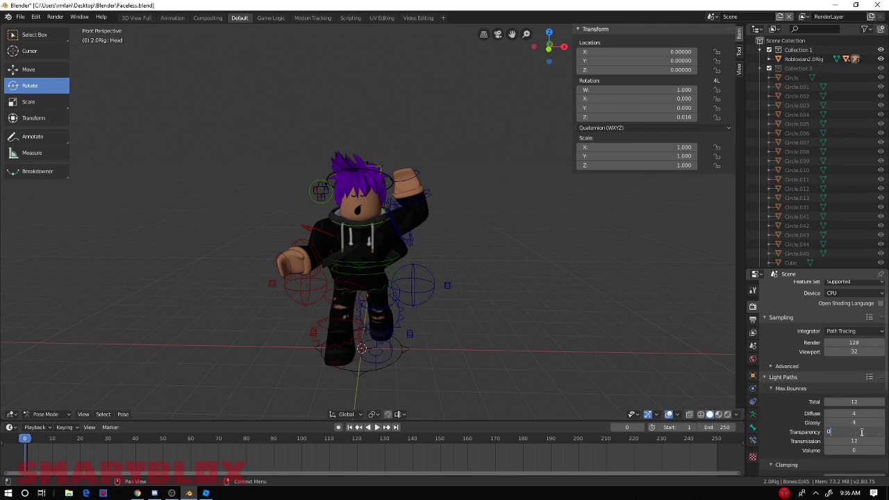
{"action": "left_click", "coordinate": [727, 414]}
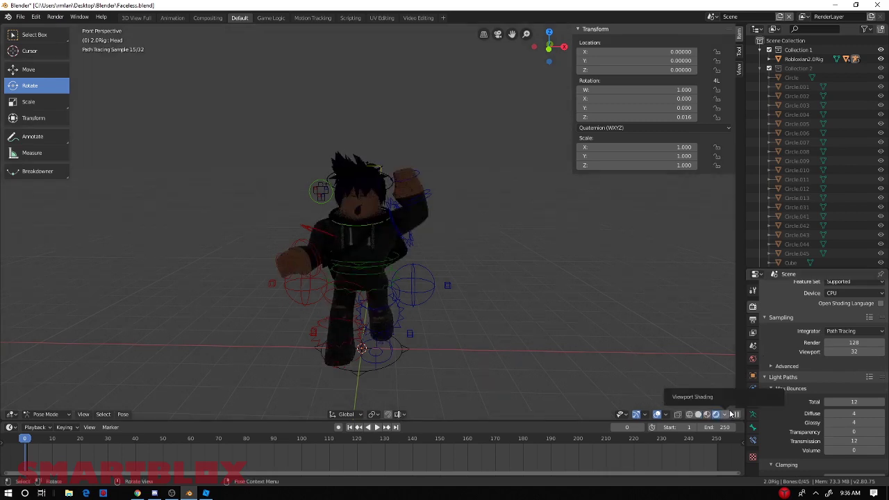
{"action": "left_click", "coordinate": [698, 415]}
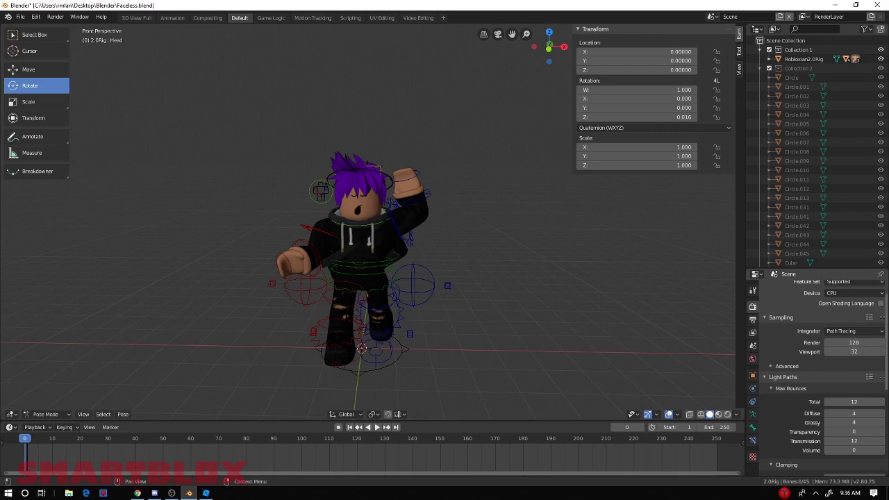
Step: Enable the Transparent film option in the render settings, preview the character in rendered viewport shading and return to solid shading
{"action": "left_click", "coordinate": [752, 359]}
{"action": "left_click", "coordinate": [751, 319]}
{"action": "scroll", "coordinate": [799, 397], "scroll_direction": "down", "scroll_amount": 3}
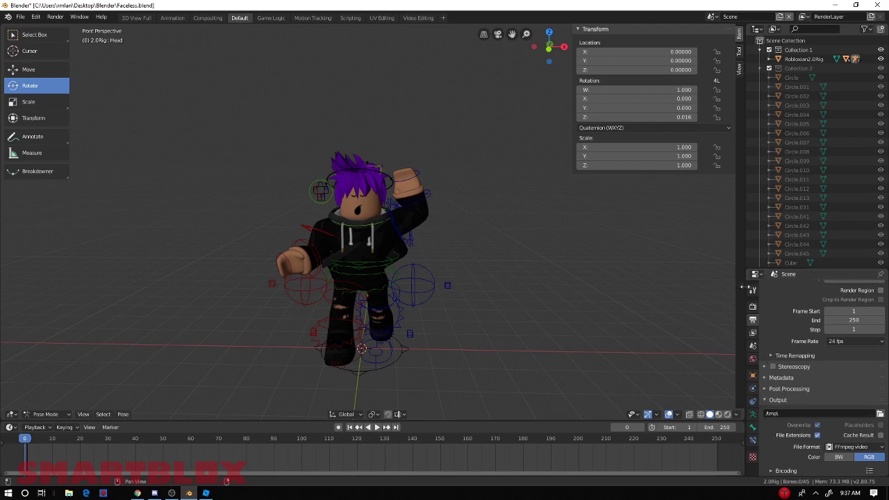
{"action": "left_click", "coordinate": [754, 307]}
{"action": "scroll", "coordinate": [790, 401], "scroll_direction": "down", "scroll_amount": 6}
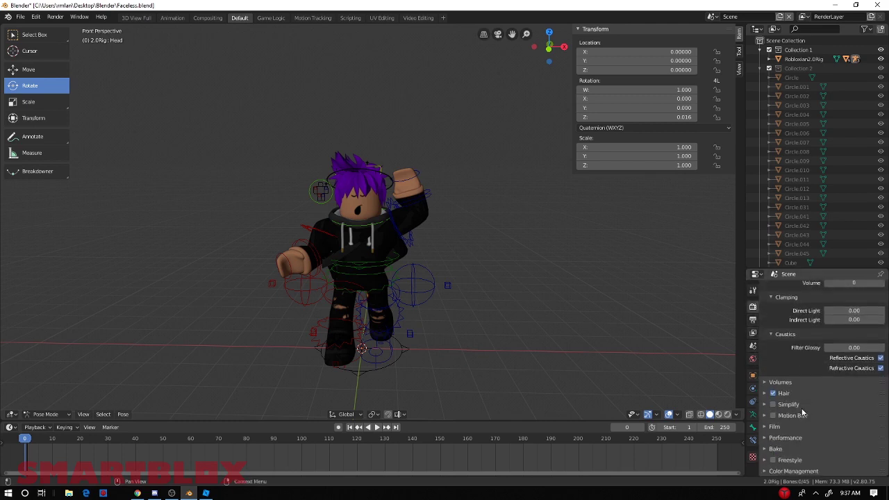
{"action": "left_click", "coordinate": [764, 427]}
{"action": "scroll", "coordinate": [767, 427], "scroll_direction": "down", "scroll_amount": 2}
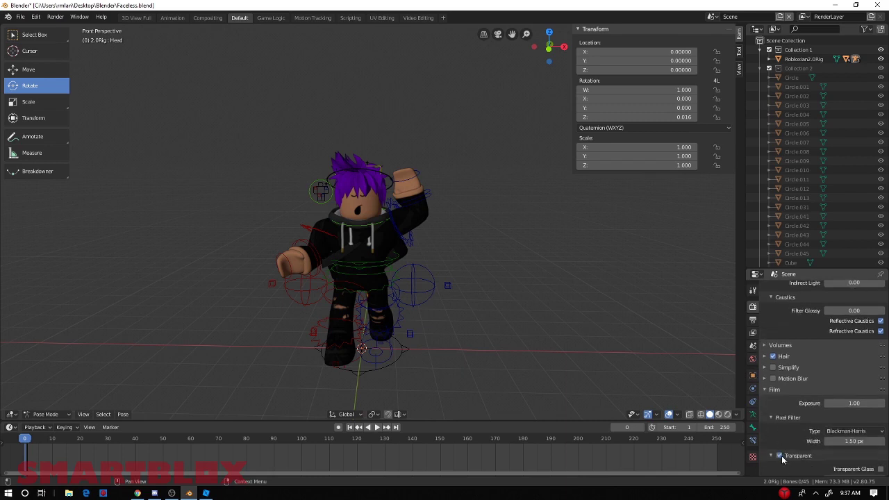
{"action": "left_click", "coordinate": [727, 415]}
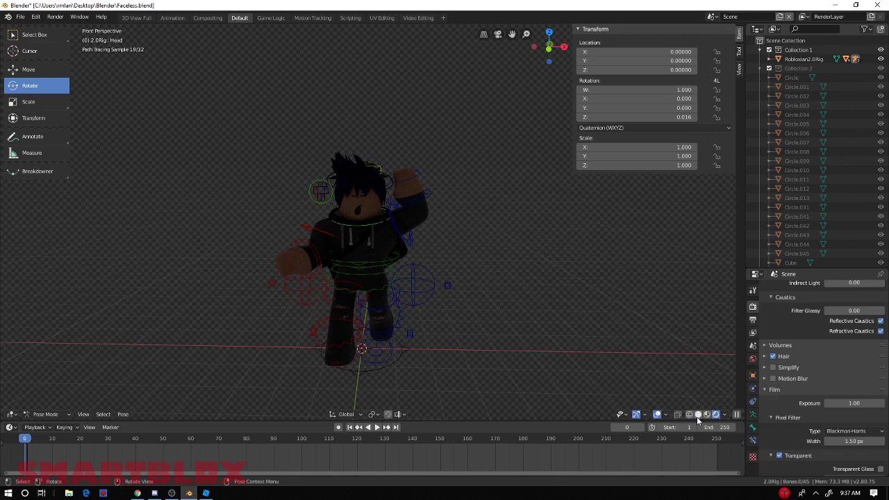
{"action": "left_click", "coordinate": [696, 416]}
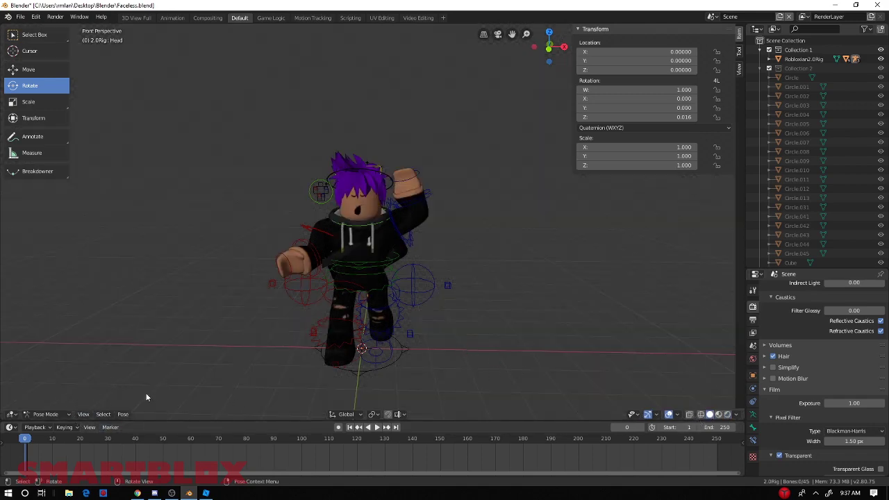
Step: Switch to Object Mode, deselect the rig, and add a camera moved about 3.02 along X beside the character
{"action": "left_click", "coordinate": [46, 415]}
{"action": "left_click", "coordinate": [50, 404]}
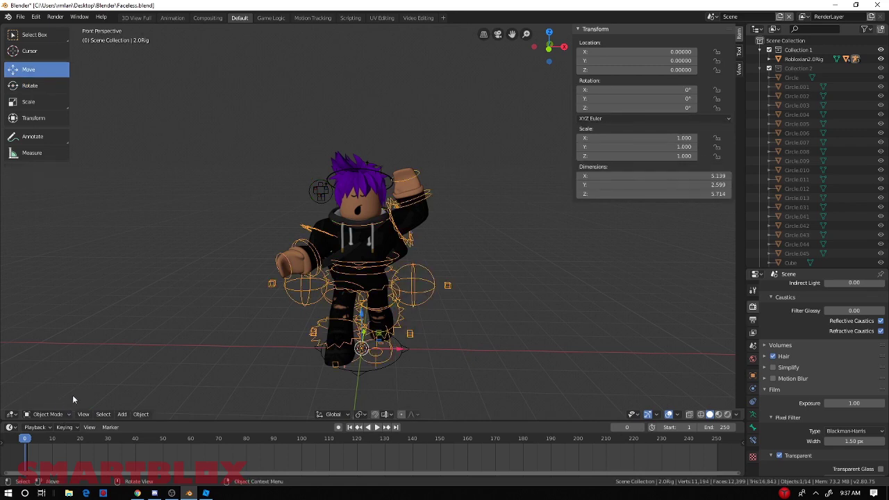
{"action": "left_click", "coordinate": [184, 368]}
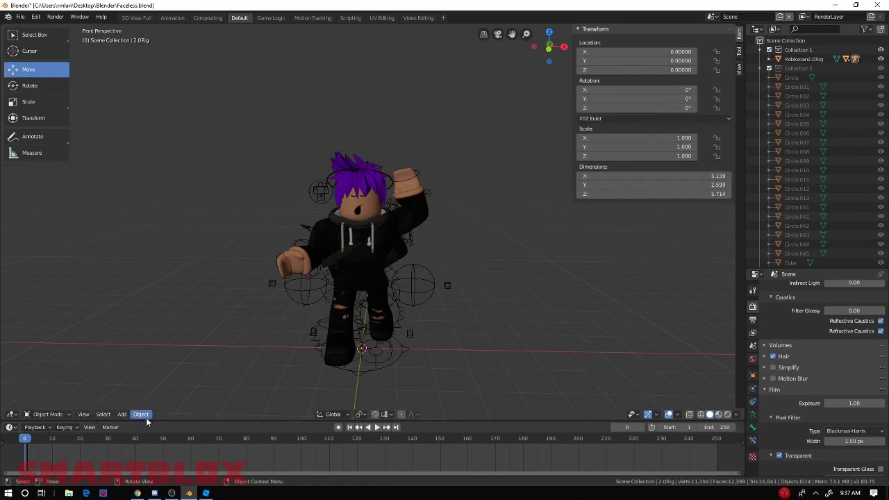
{"action": "left_click", "coordinate": [116, 416]}
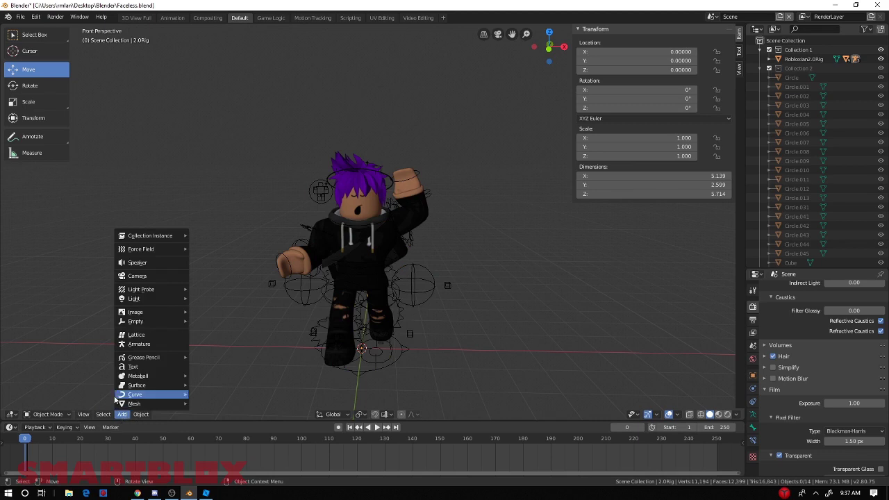
{"action": "left_click", "coordinate": [144, 276]}
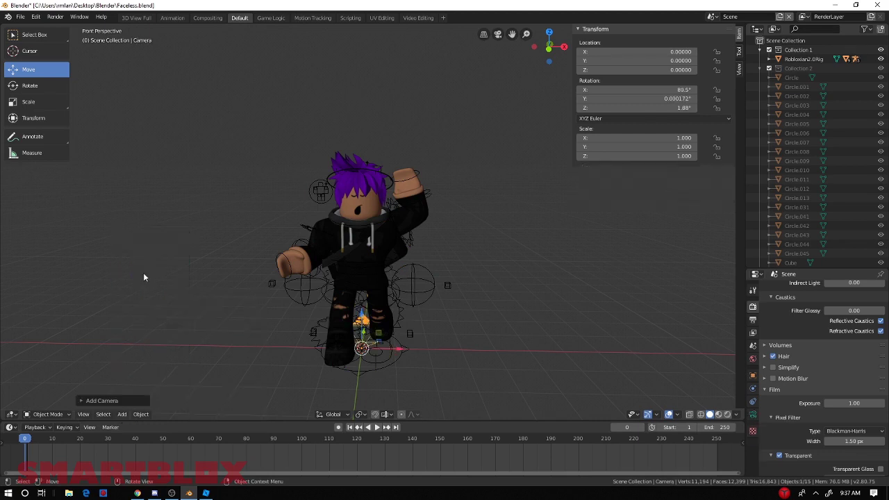
{"action": "left_click_drag", "start_coordinate": [385, 349], "coordinate": [488, 353]}
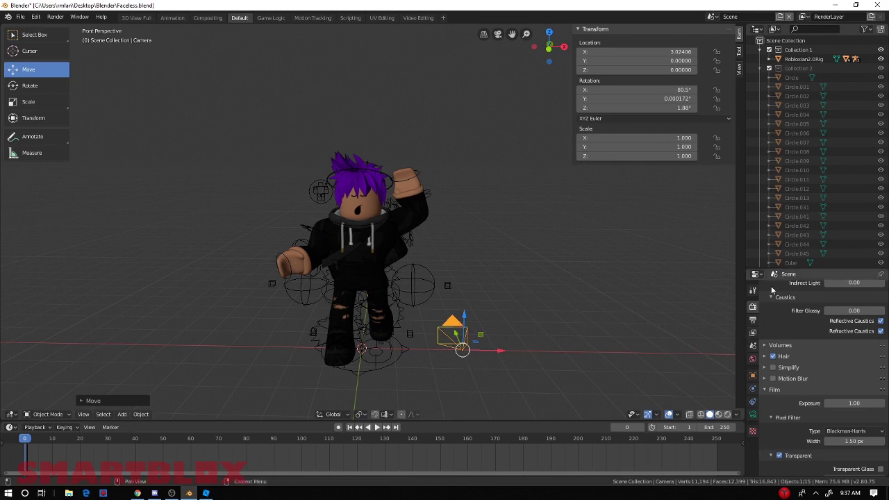
Step: Set the output resolution to 1000 px in X and 1000 px in Y, and deselect the camera
{"action": "left_click", "coordinate": [752, 290]}
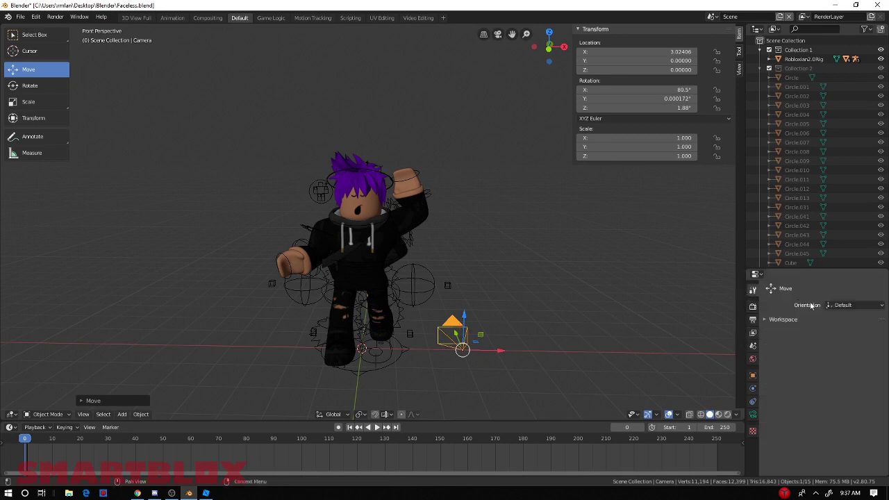
{"action": "left_click", "coordinate": [752, 318]}
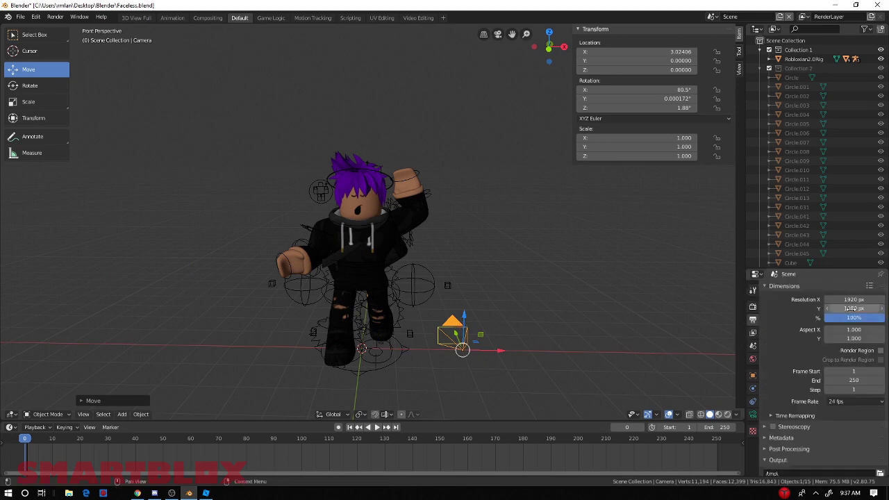
{"action": "left_click", "coordinate": [852, 299]}
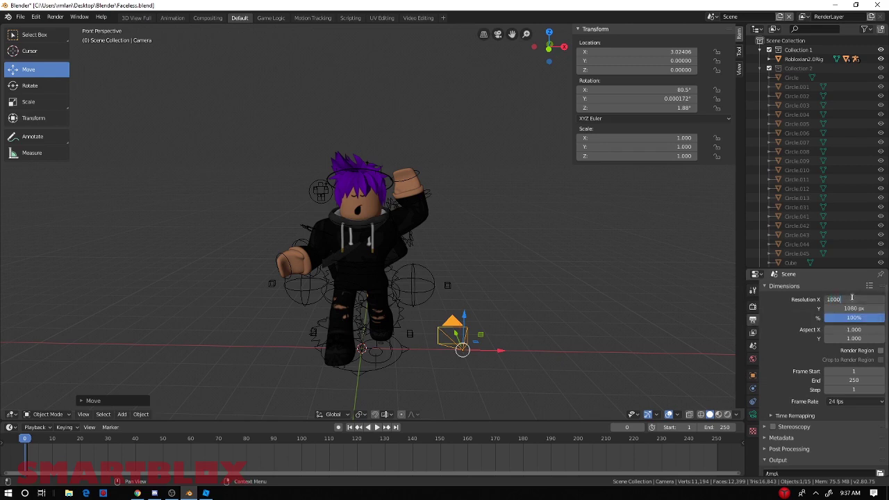
{"action": "key", "text": "Return"}
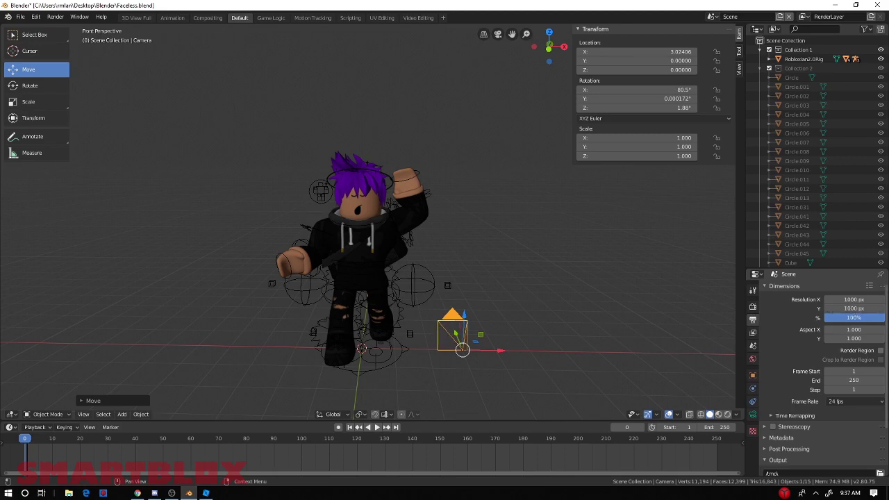
{"action": "left_click", "coordinate": [550, 342]}
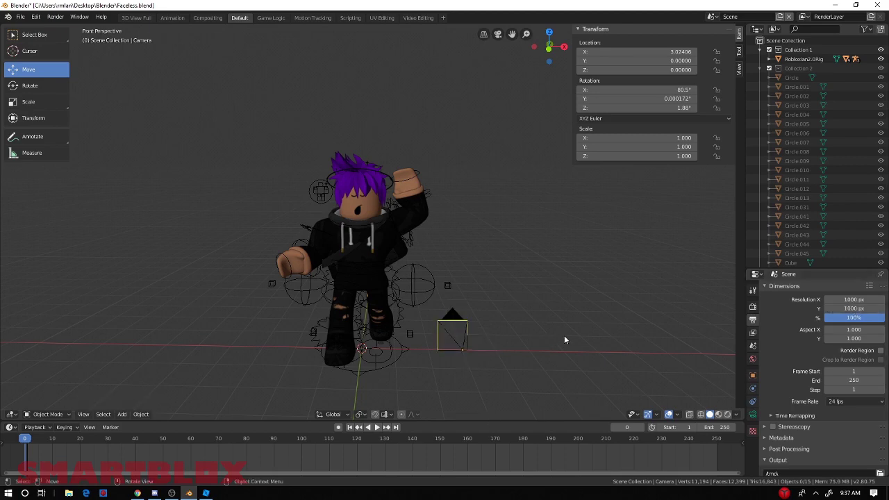
Step: Look through the camera and fly it to frame the whole character from the front, at about X -0.26, Y -10.25, Z 4.06
{"action": "key", "text": "KP_0"}
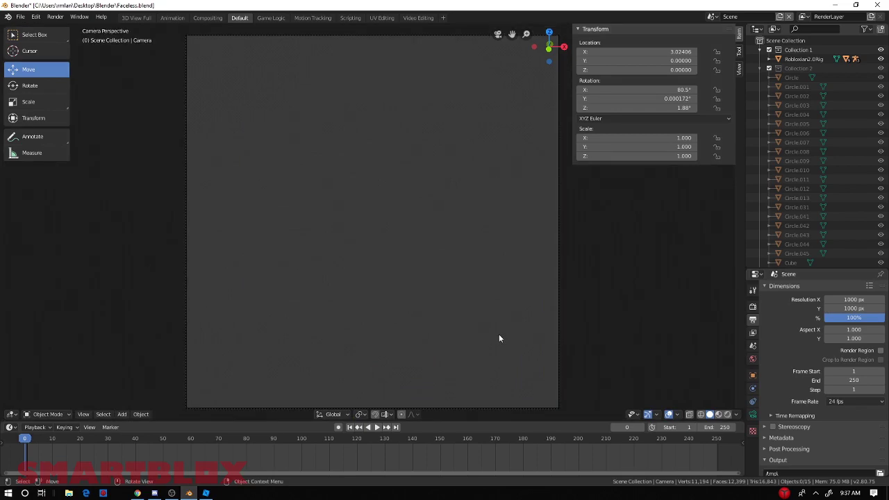
{"action": "key", "text": "shift+grave"}
{"action": "key", "text": "s"}
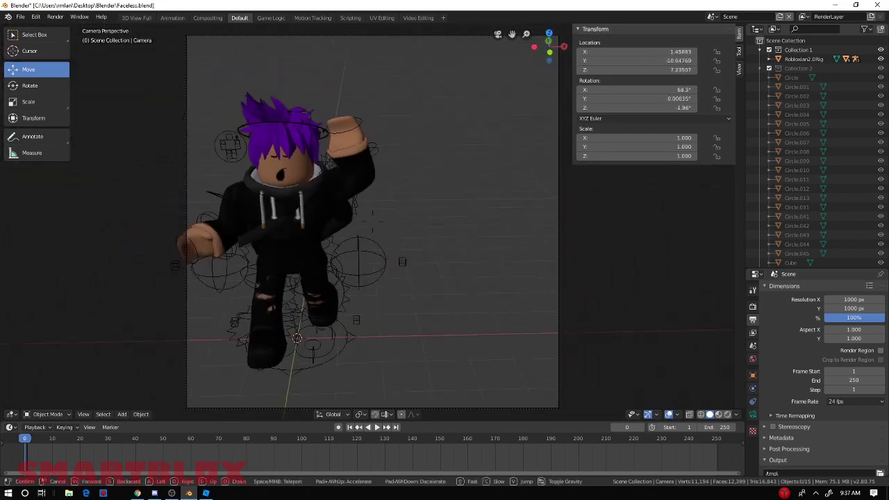
{"action": "key", "text": "w"}
{"action": "key", "text": "s"}
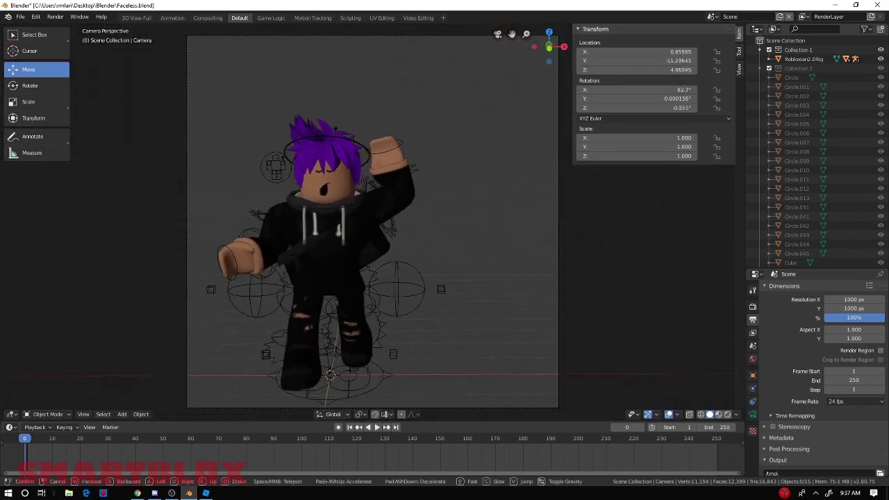
{"action": "key", "text": "w"}
{"action": "key", "text": "d"}
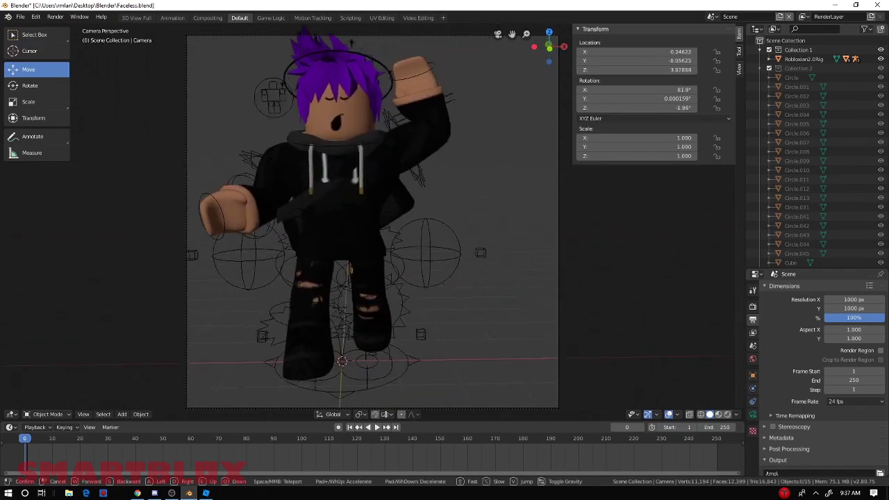
{"action": "key", "text": "s"}
{"action": "key", "text": "w"}
{"action": "key", "text": "a"}
{"action": "key", "text": "s"}
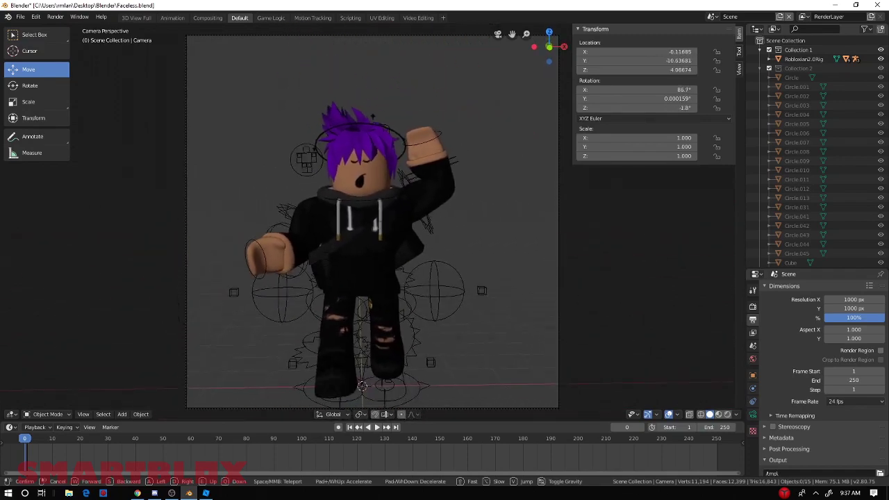
{"action": "key", "text": "w"}
{"action": "key", "text": "s"}
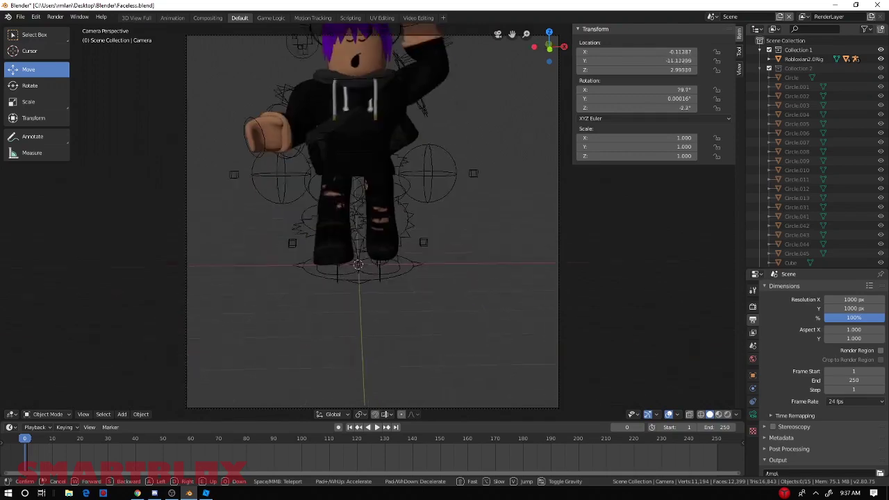
{"action": "key", "text": "w"}
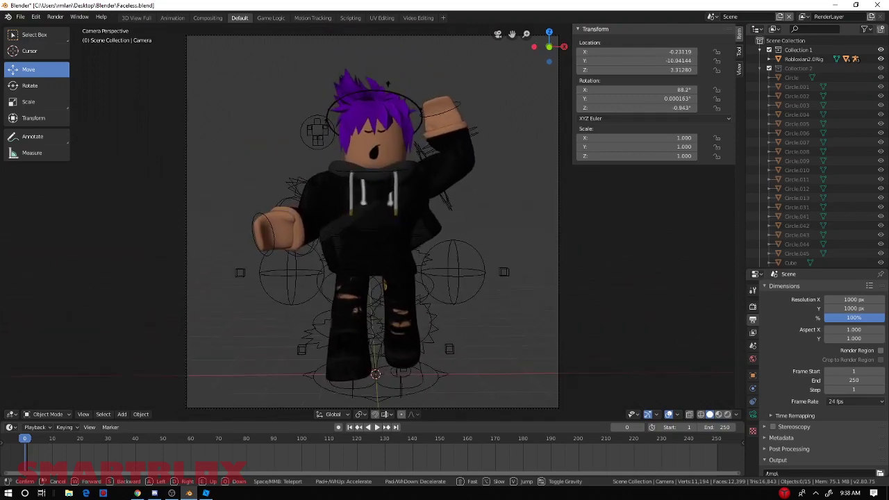
{"action": "key", "text": "s"}
{"action": "key", "text": "w"}
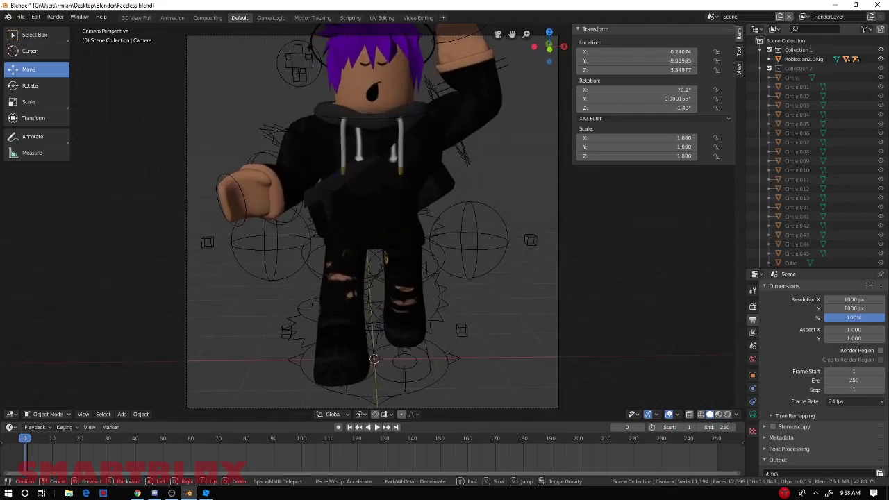
{"action": "key", "text": "s"}
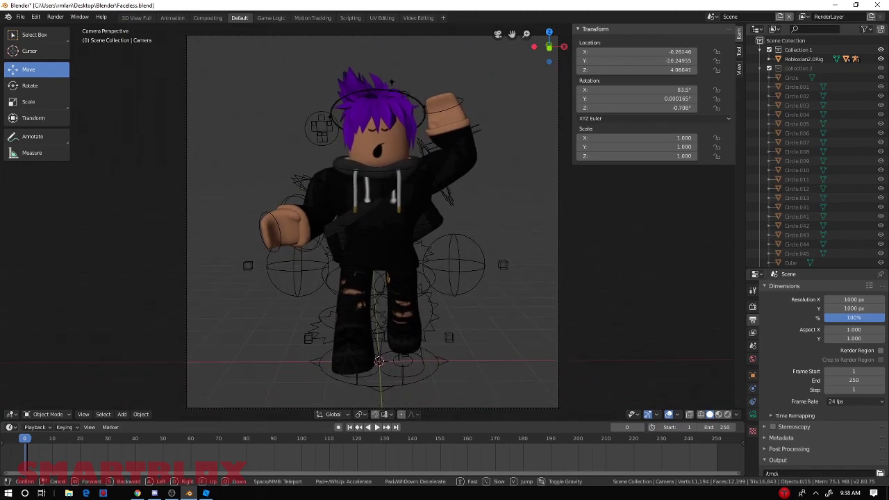
{"action": "left_click", "coordinate": [373, 225]}
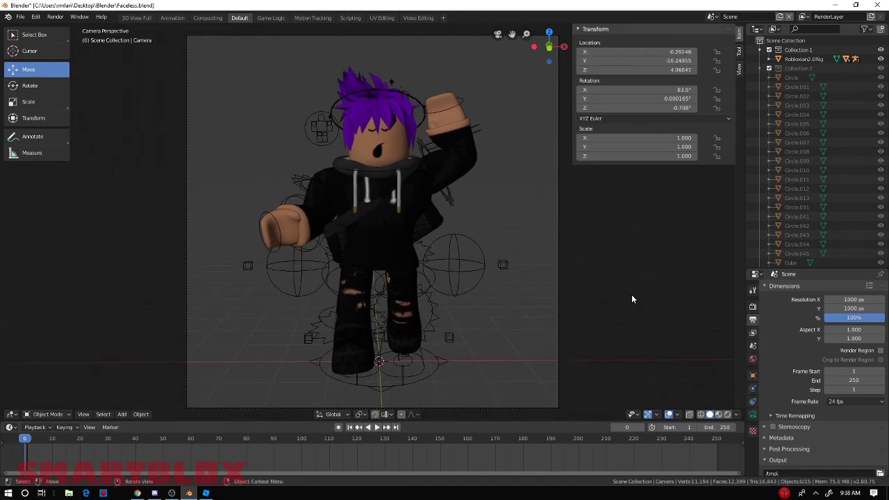
Step: Leave the camera view for an angle showing both camera and character, and add a Sun light to the scene
{"action": "key", "text": "KP_1"}
{"action": "key", "text": "shift+grave"}
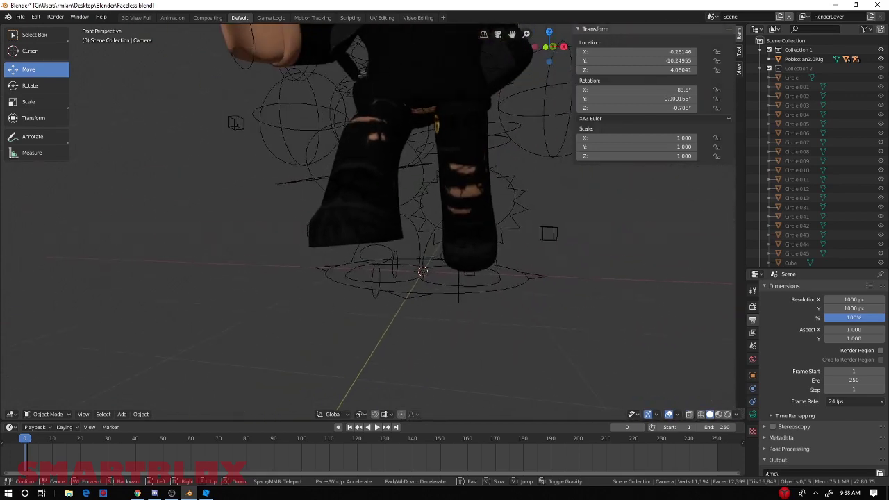
{"action": "key", "text": "s"}
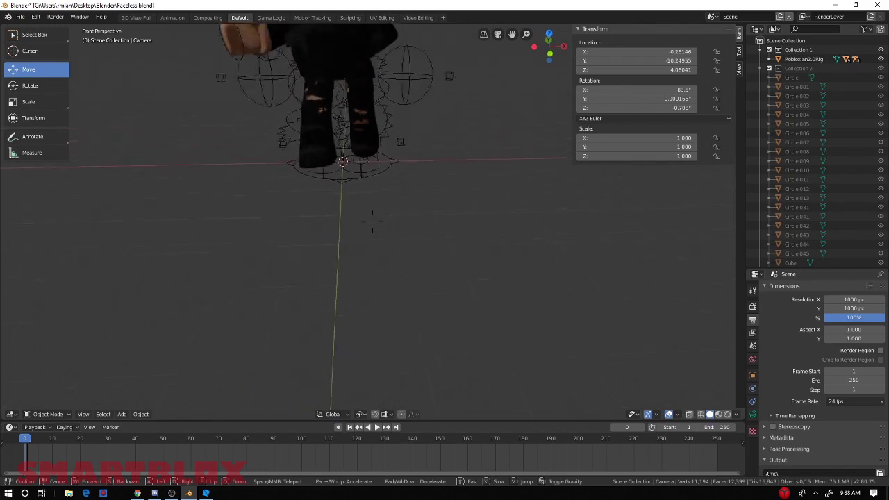
{"action": "key", "text": "Escape"}
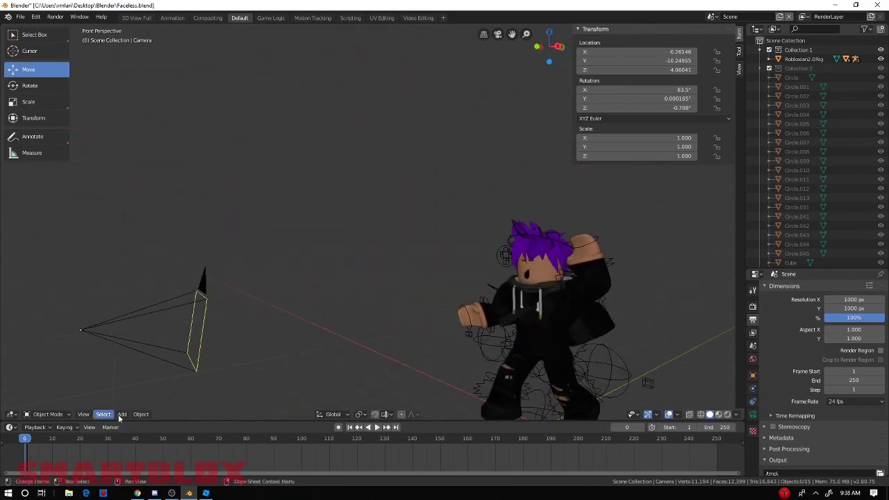
{"action": "left_click", "coordinate": [122, 413]}
{"action": "mouse_move", "coordinate": [147, 294]}
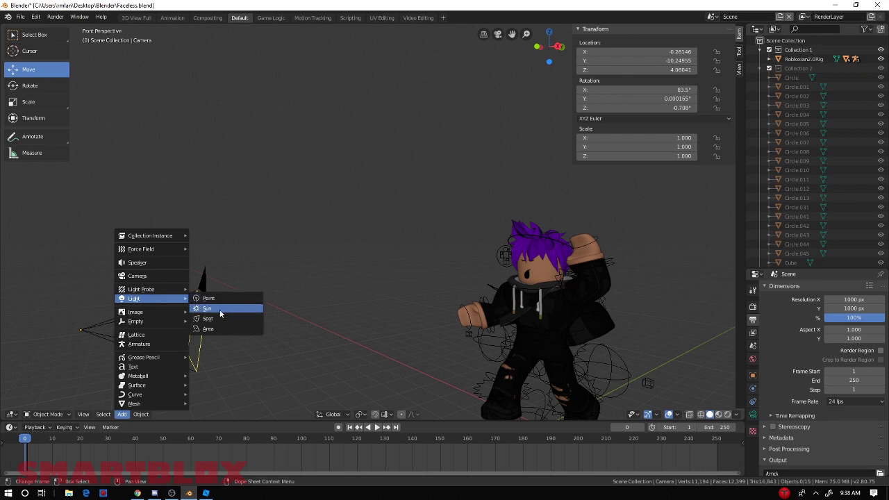
{"action": "left_click", "coordinate": [220, 314]}
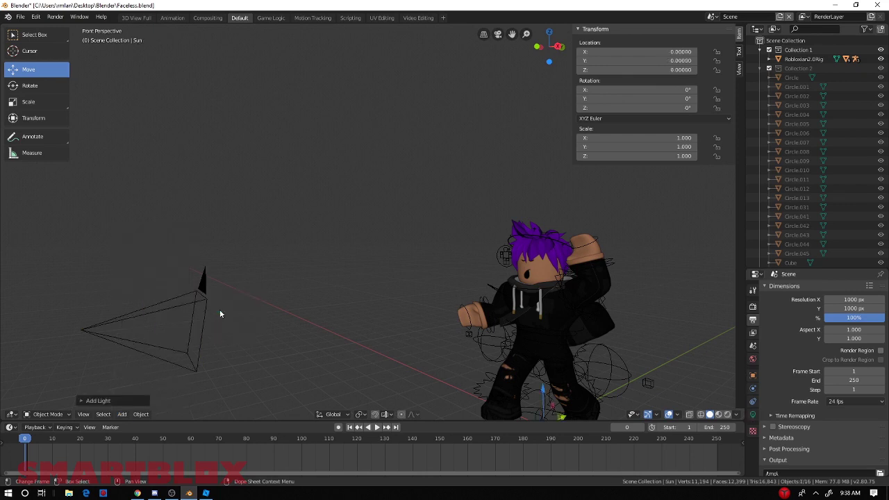
Step: Position the sun light in front of the character near head height, aim it toward the character, and view it from the other side
{"action": "left_click_drag", "start_coordinate": [432, 318], "coordinate": [507, 271]}
{"action": "left_click", "coordinate": [507, 270]}
{"action": "key", "text": "shift+grave"}
{"action": "key", "text": "w"}
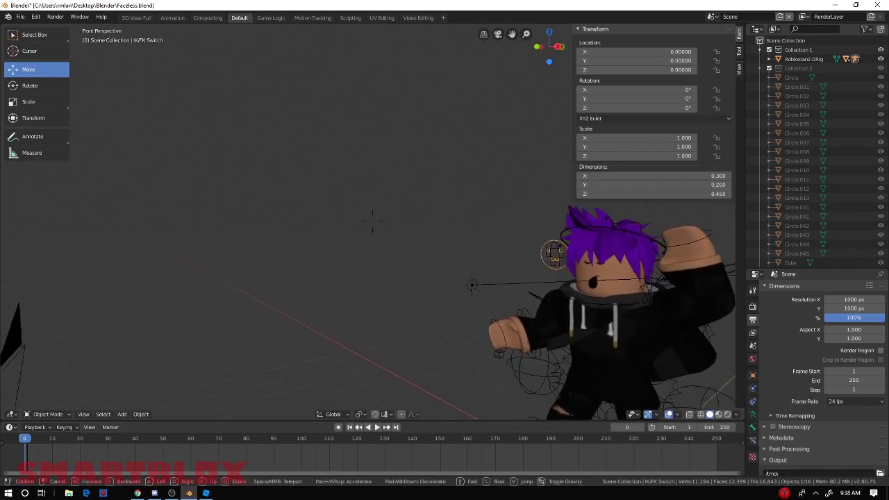
{"action": "left_click", "coordinate": [357, 225]}
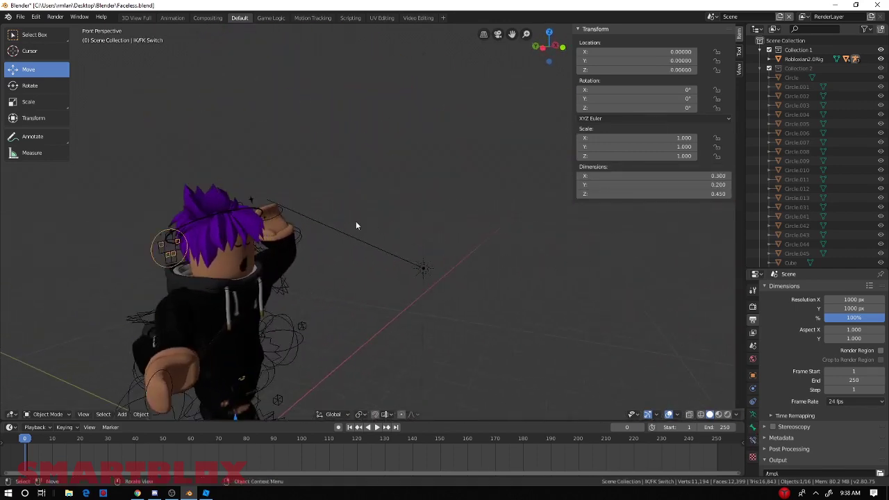
Step: Re-aim the sun light to about X 84.1°, Y -36.4°, Z 3.33° and check the character's front in rendered shading
{"action": "left_click", "coordinate": [421, 267]}
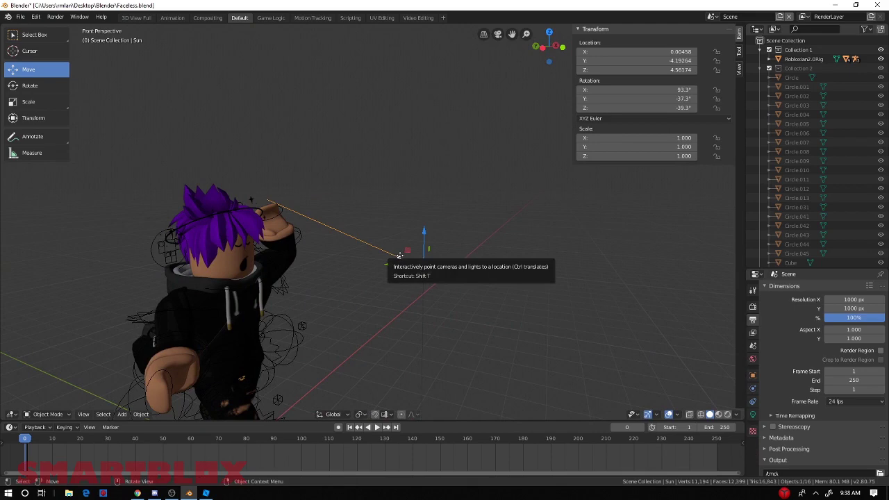
{"action": "left_click_drag", "start_coordinate": [393, 253], "coordinate": [342, 266]}
{"action": "left_click", "coordinate": [727, 414]}
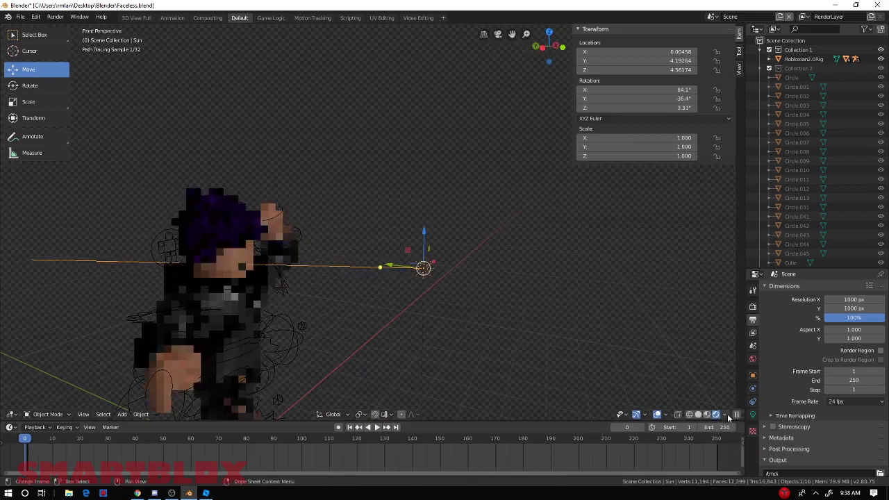
{"action": "key", "text": "shift+grave"}
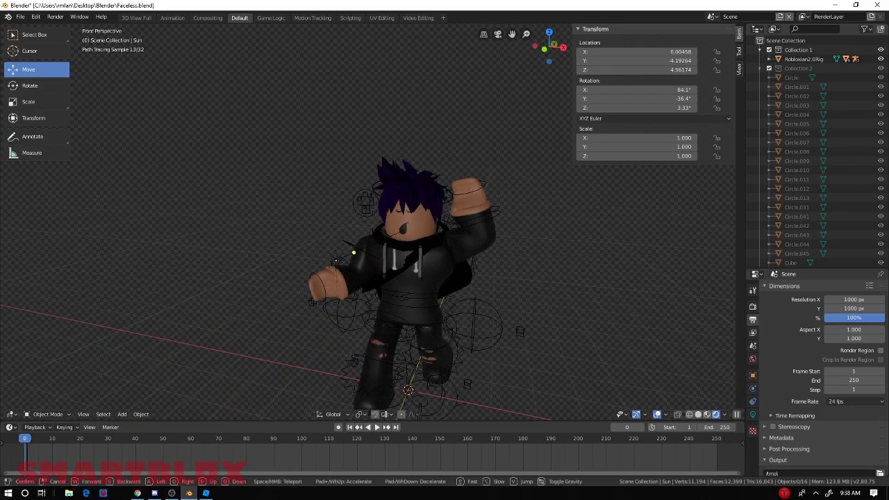
{"action": "left_click", "coordinate": [389, 224]}
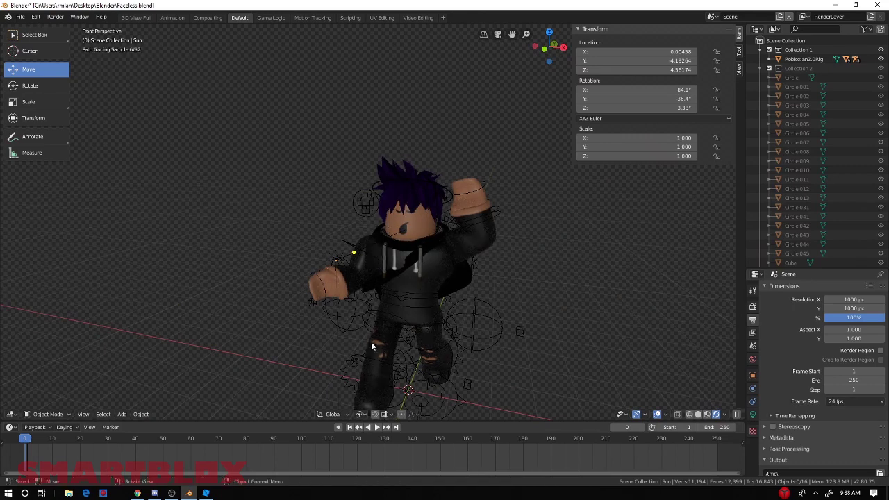
Step: Add a Spot light and raise it straight up above the character's head to about Z 7.14
{"action": "left_click", "coordinate": [121, 415]}
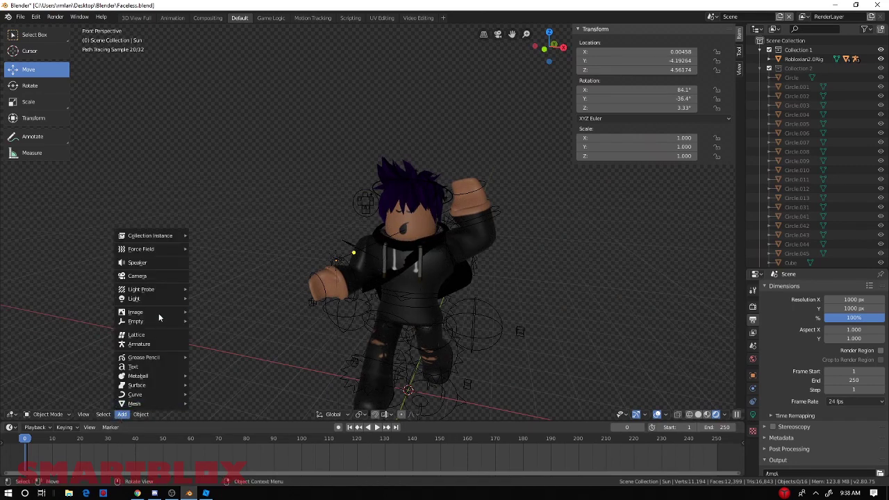
{"action": "mouse_move", "coordinate": [178, 300]}
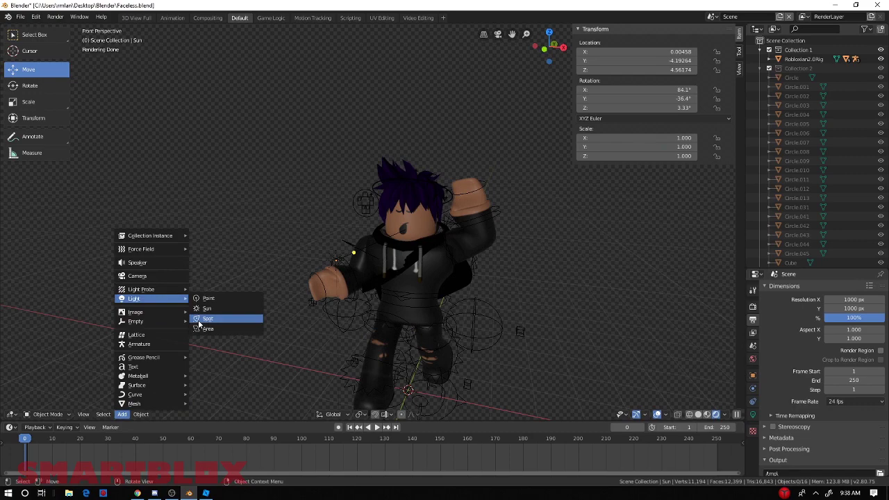
{"action": "left_click", "coordinate": [203, 319]}
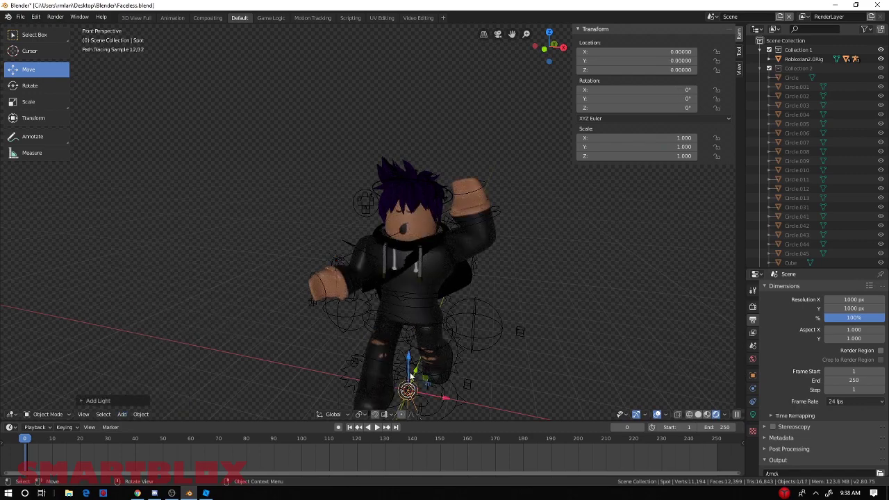
{"action": "key", "text": "g"}
{"action": "key", "text": "z"}
{"action": "left_click", "coordinate": [394, 76]}
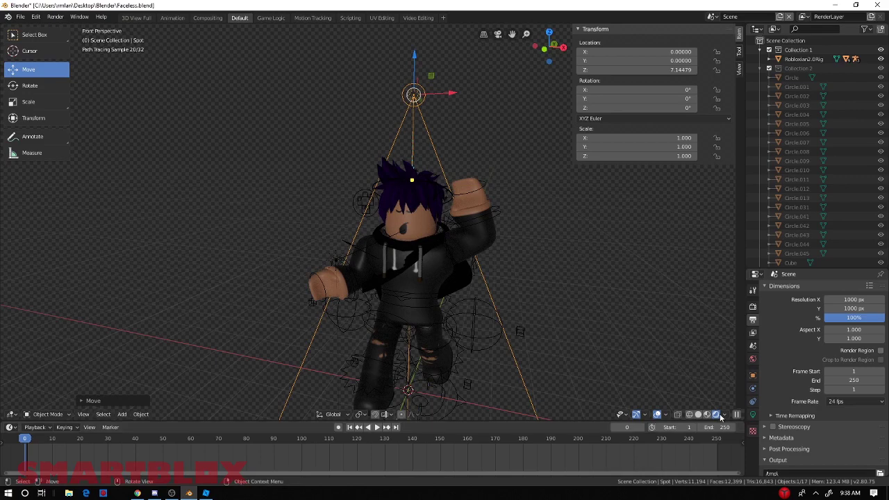
{"action": "left_click", "coordinate": [122, 414]}
{"action": "mouse_move", "coordinate": [150, 357]}
{"action": "left_click", "coordinate": [215, 364]}
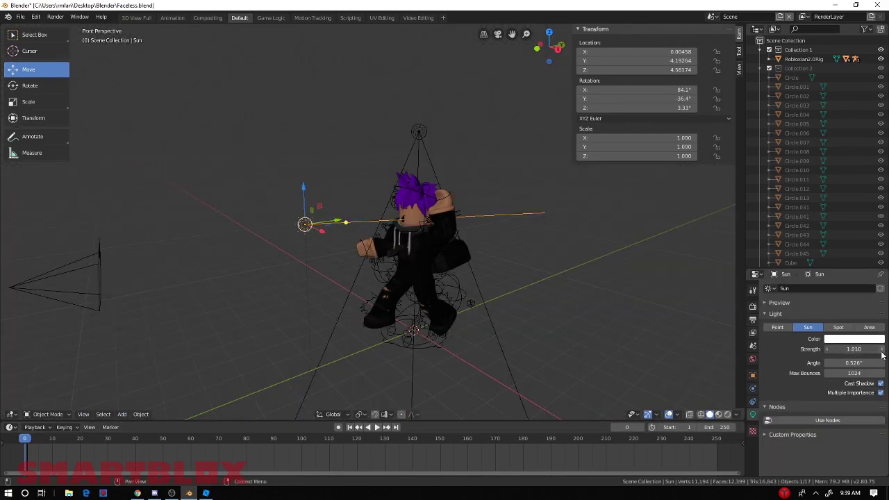
Step: Set the sun light's strength to 2.000 and preview the character from the front in rendered shading
{"action": "left_click_drag", "start_coordinate": [882, 354], "coordinate": [886, 354]}
{"action": "left_click", "coordinate": [882, 349]}
{"action": "left_click", "coordinate": [868, 349]}
{"action": "type", "text": "2"}
{"action": "key", "text": "Return"}
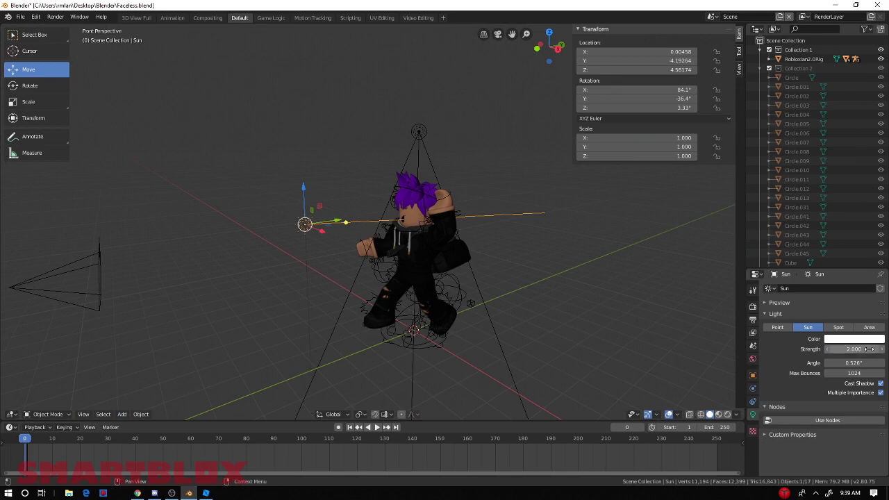
{"action": "left_click", "coordinate": [728, 414]}
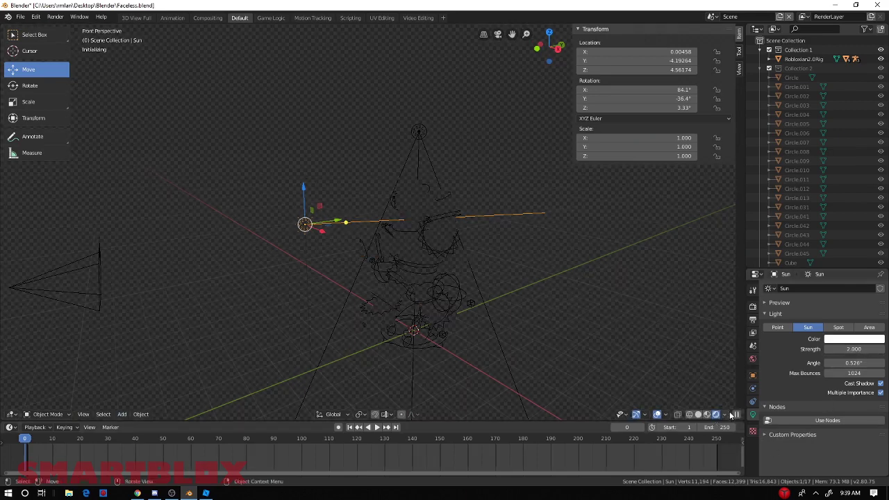
{"action": "key", "text": "shift+grave"}
{"action": "key", "text": "w"}
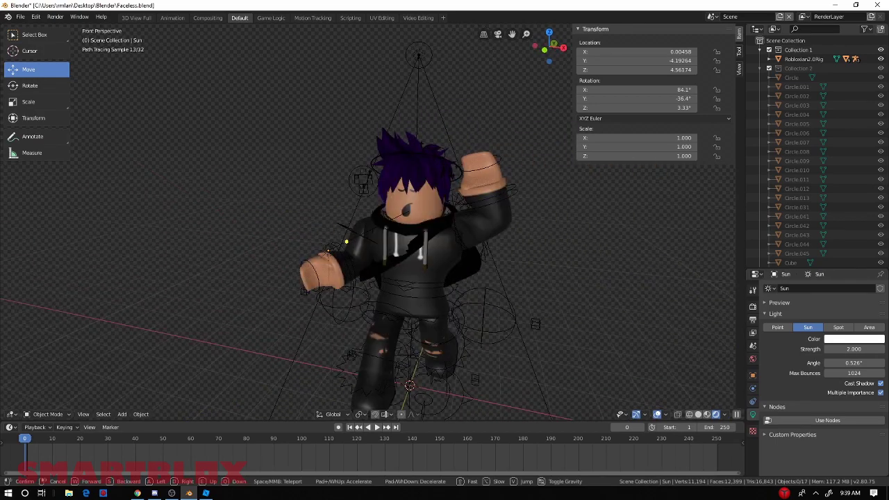
{"action": "left_click", "coordinate": [372, 221]}
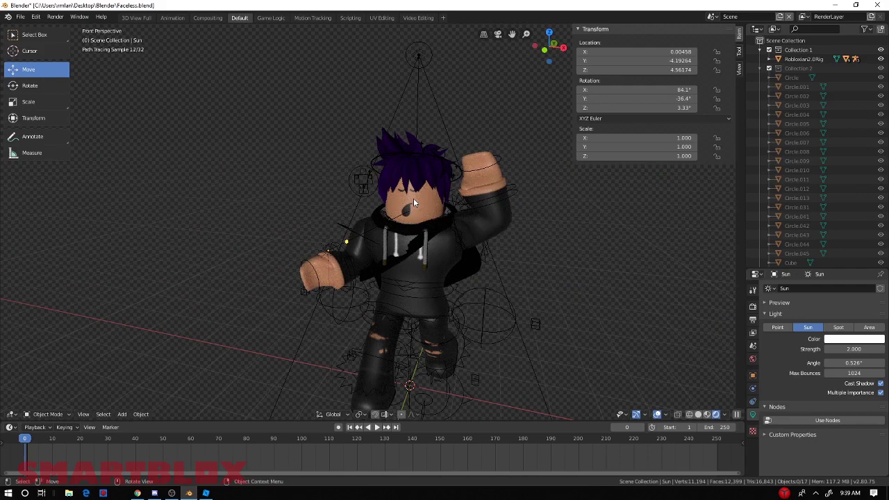
Step: Render a test image, inspect the character up close and in full, and return to the 3D scene
{"action": "left_click", "coordinate": [420, 55]}
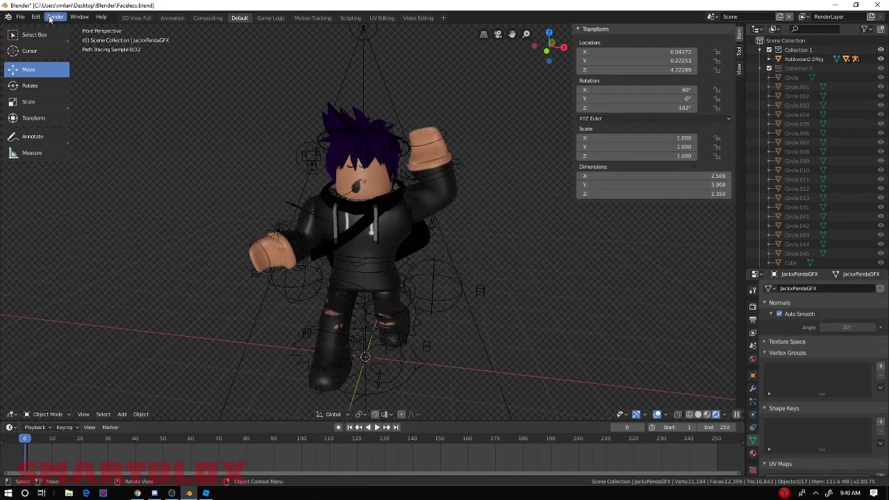
{"action": "left_click", "coordinate": [50, 18]}
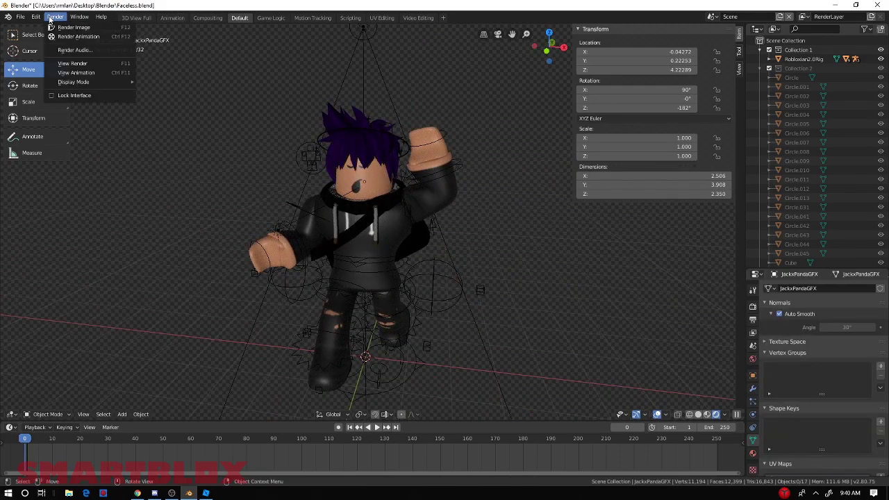
{"action": "left_click", "coordinate": [71, 28]}
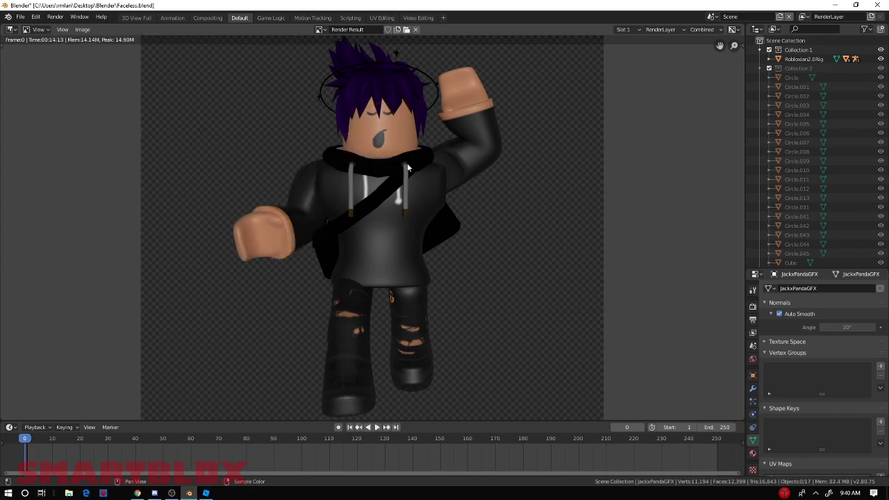
{"action": "scroll", "coordinate": [304, 85], "scroll_direction": "up", "scroll_amount": 3}
{"action": "scroll", "coordinate": [305, 85], "scroll_direction": "down", "scroll_amount": 8}
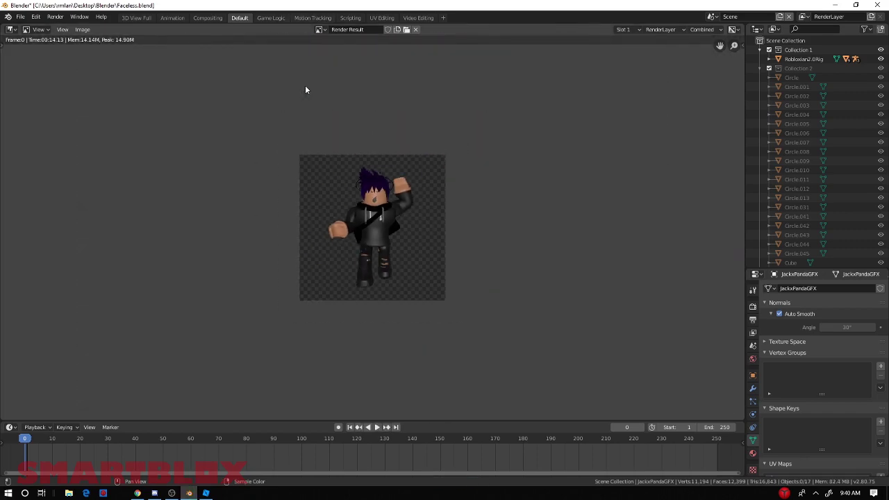
{"action": "scroll", "coordinate": [306, 89], "scroll_direction": "up", "scroll_amount": 3}
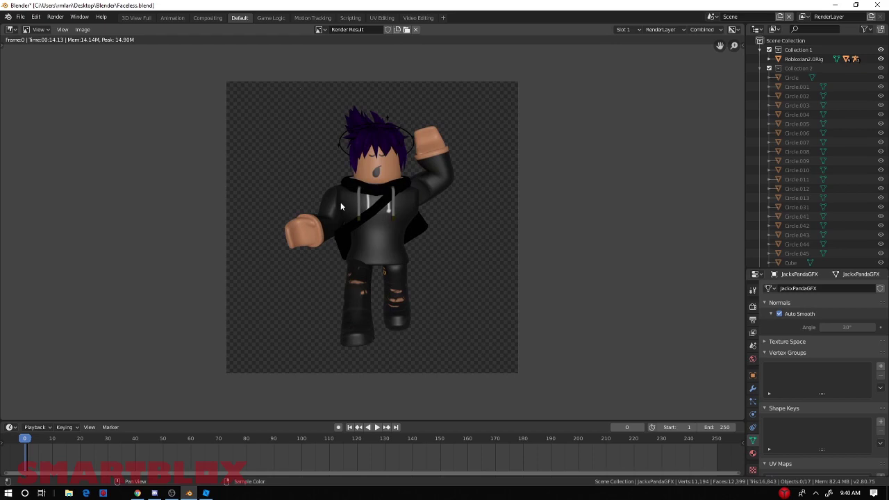
{"action": "key", "text": "Escape"}
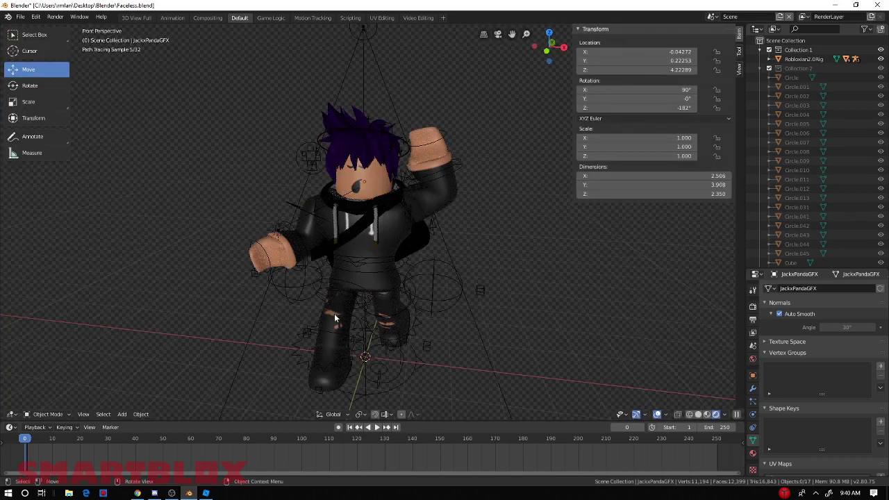
Step: Select the armature, switch to solid shading and Pose Mode, and slightly adjust the character's front leg
{"action": "left_click", "coordinate": [334, 330]}
{"action": "left_click", "coordinate": [334, 330]}
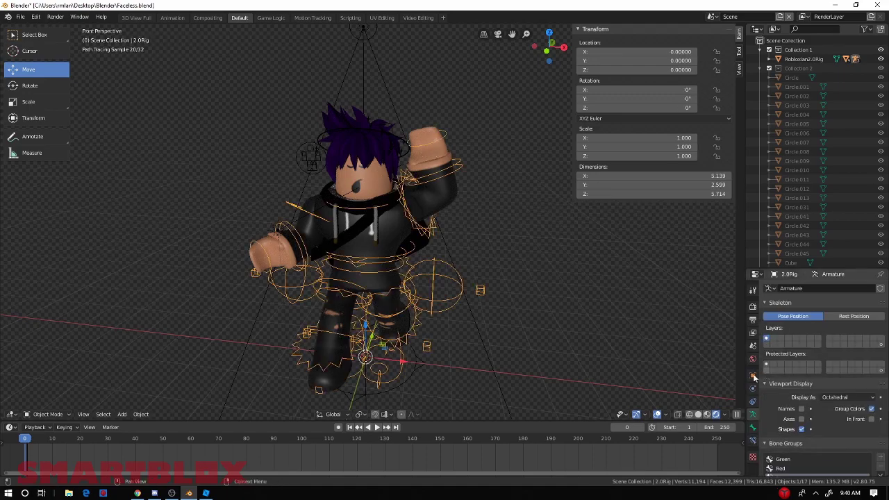
{"action": "left_click", "coordinate": [698, 415]}
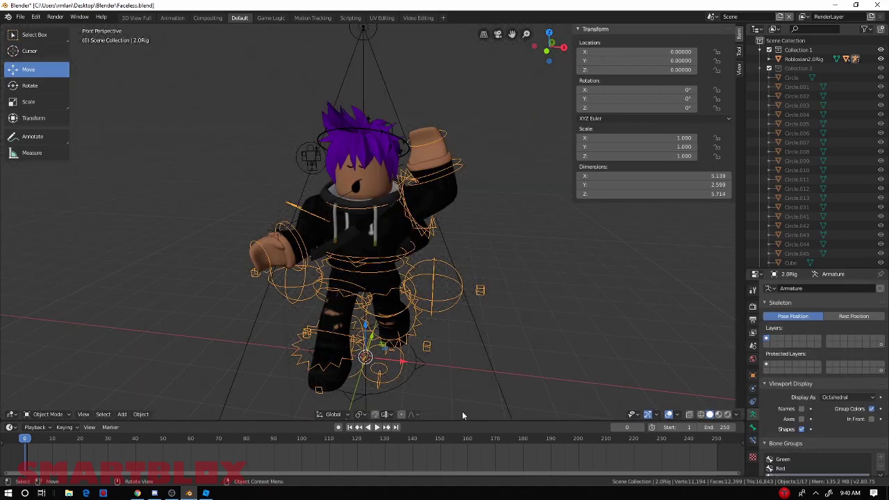
{"action": "left_click", "coordinate": [43, 413]}
{"action": "left_click", "coordinate": [36, 379]}
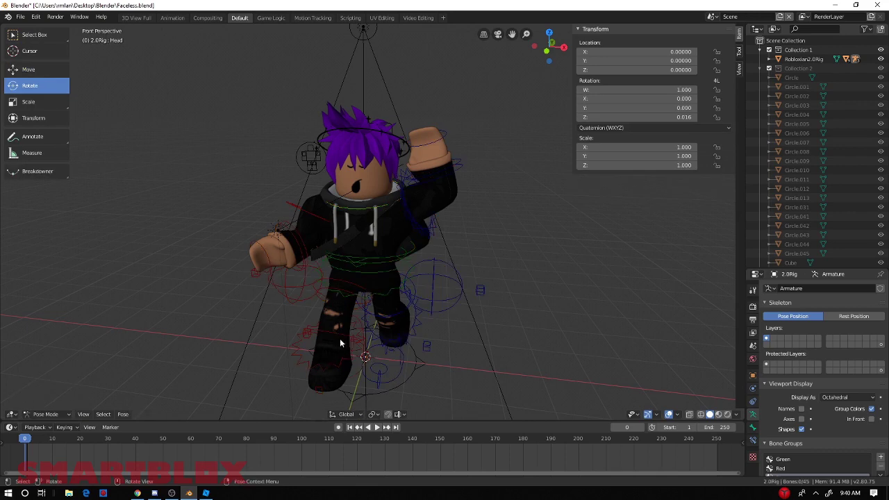
{"action": "left_click", "coordinate": [340, 340]}
{"action": "left_click_drag", "start_coordinate": [347, 333], "coordinate": [329, 314]}
Step: Render the reposed character and save a copy of the image to the Desktop as untitled.png
{"action": "left_click", "coordinate": [71, 17]}
{"action": "left_click", "coordinate": [68, 17]}
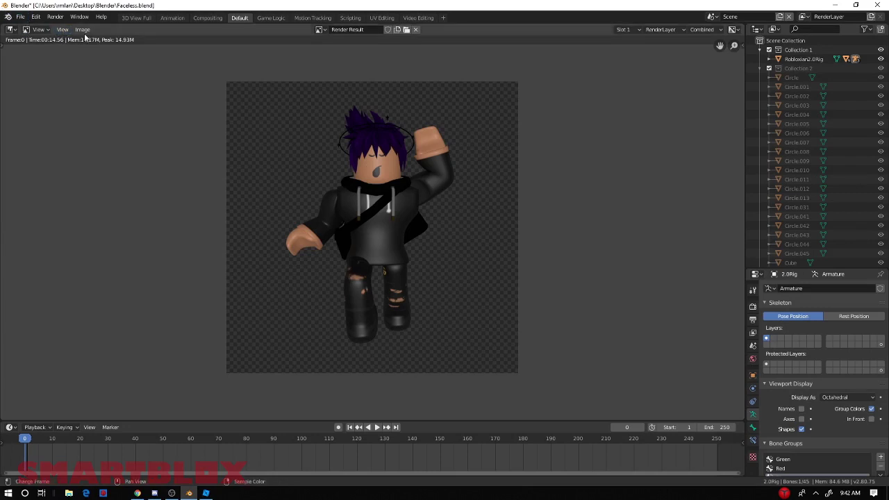
{"action": "left_click", "coordinate": [85, 30]}
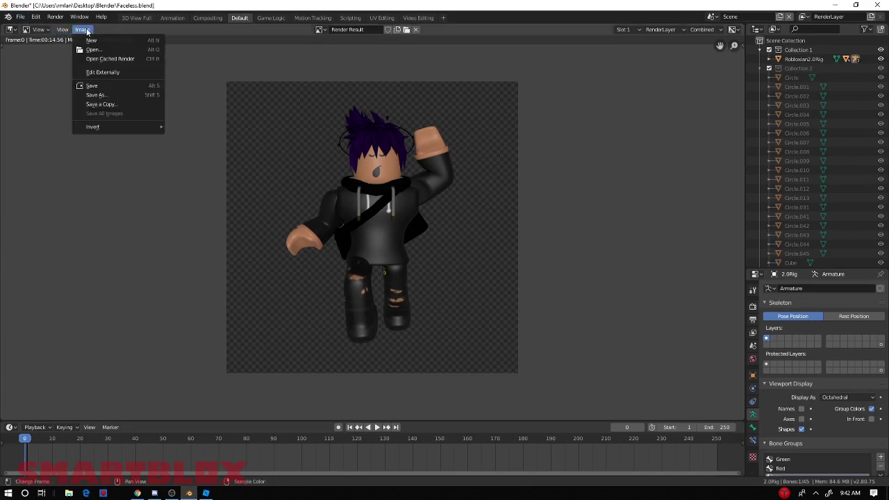
{"action": "left_click", "coordinate": [95, 103]}
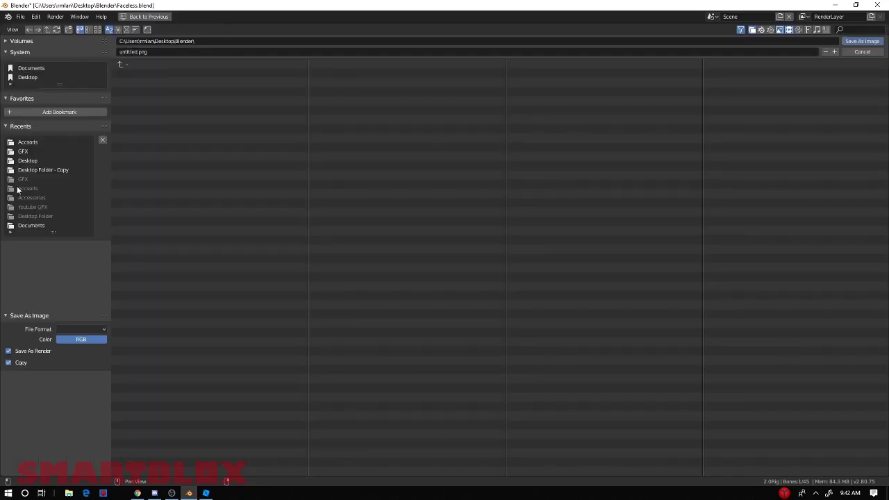
{"action": "left_click", "coordinate": [46, 161]}
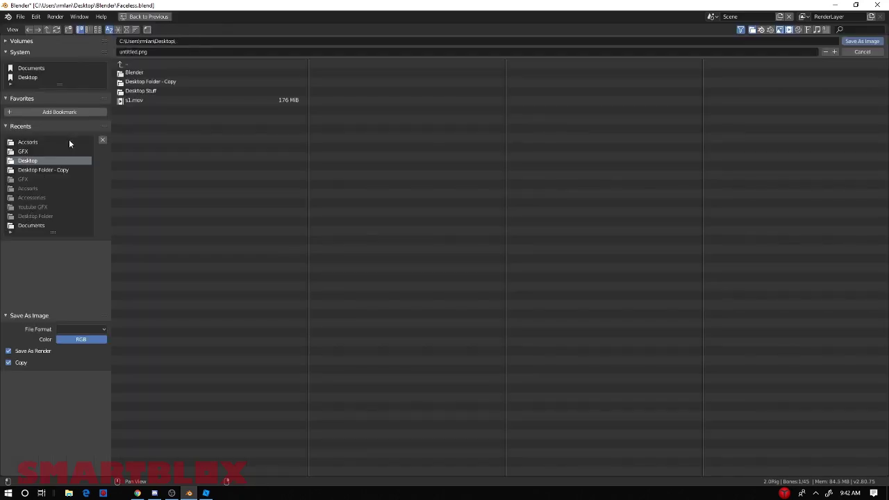
{"action": "left_click", "coordinate": [150, 54]}
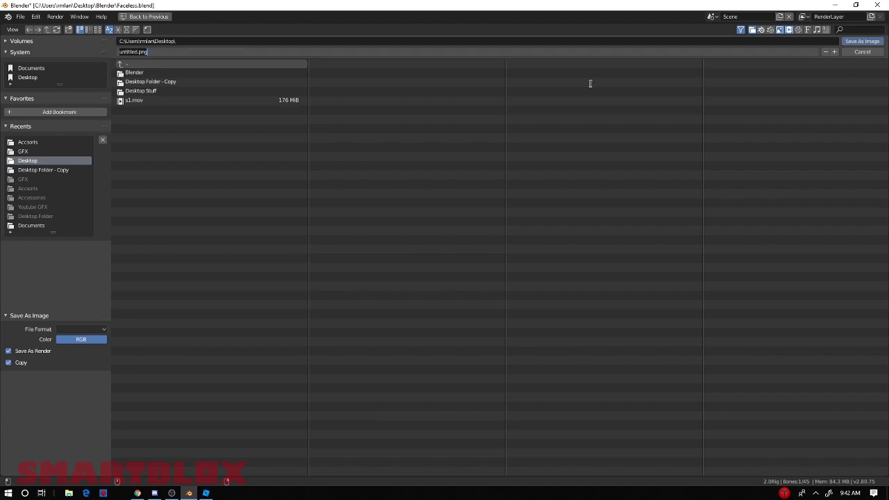
{"action": "left_click", "coordinate": [868, 41]}
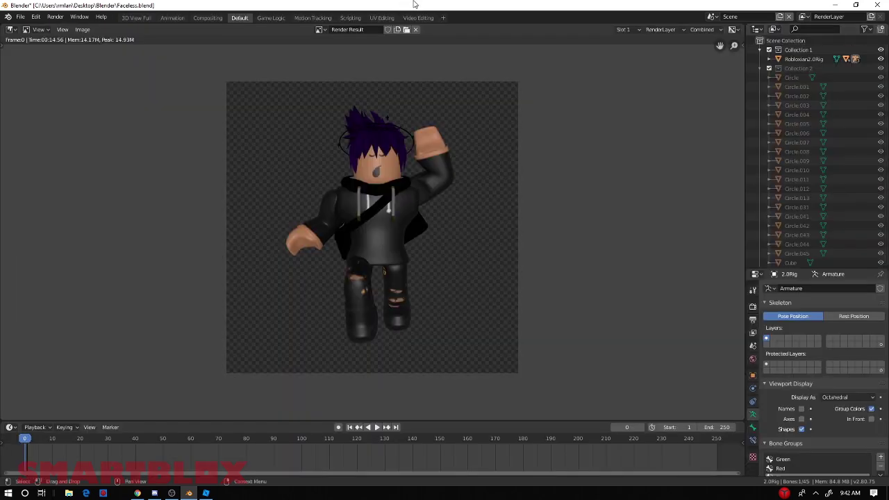
Step: Switch to the sketch.io page in Chrome, open Sketchpad 2019, and place the character render on the canvas
{"action": "left_click_drag", "start_coordinate": [414, 4], "coordinate": [888, 497]}
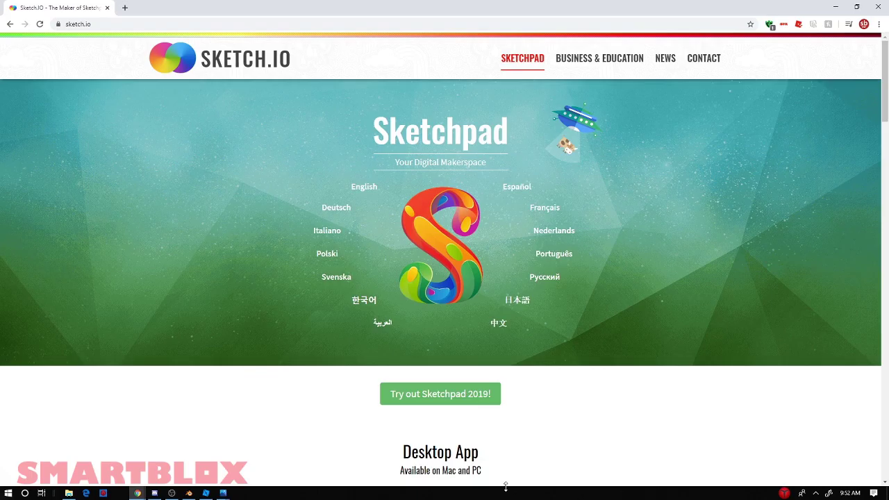
{"action": "left_click", "coordinate": [493, 403]}
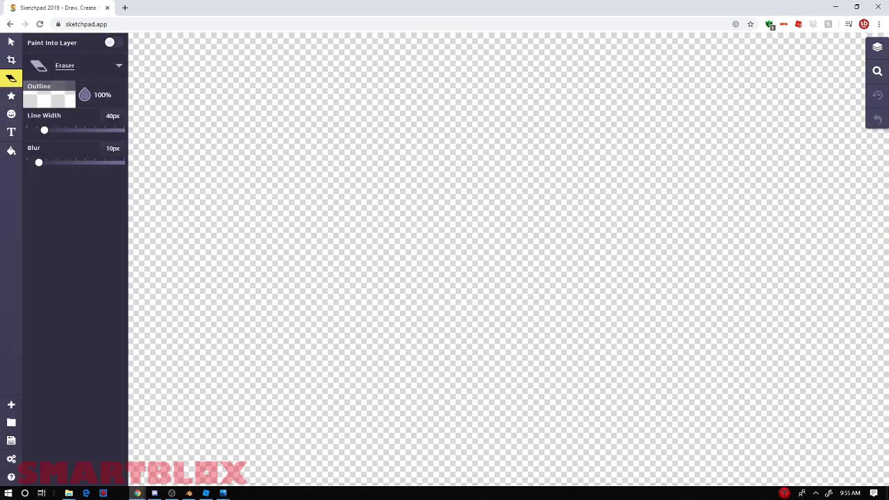
{"action": "left_click_drag", "start_coordinate": [757, 169], "coordinate": [448, 287]}
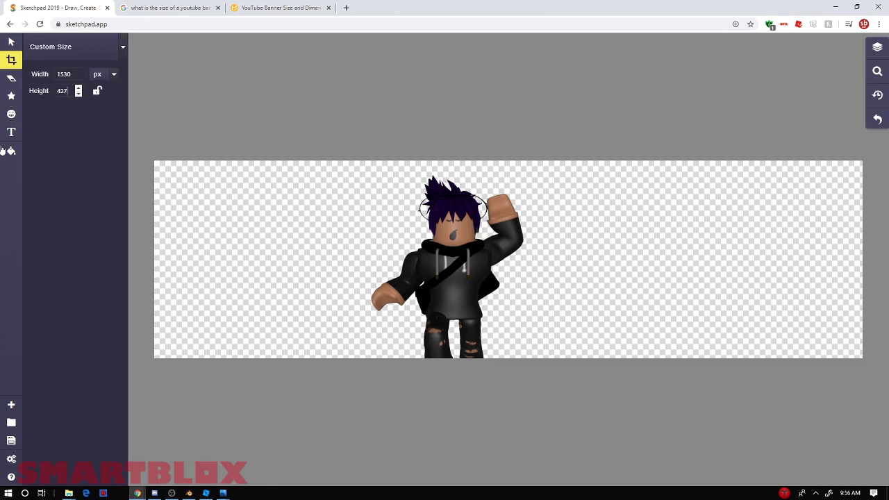
Step: Move the character to the banner's left side, enlarge and tilt it counterclockwise, place it at about X -79 px, Y -96 px, and deselect it
{"action": "left_click", "coordinate": [11, 43]}
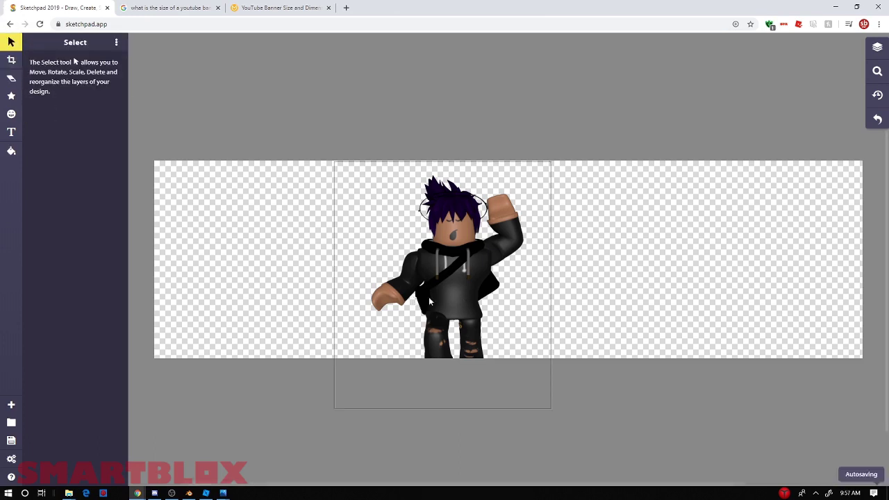
{"action": "left_click_drag", "start_coordinate": [474, 285], "coordinate": [307, 290]}
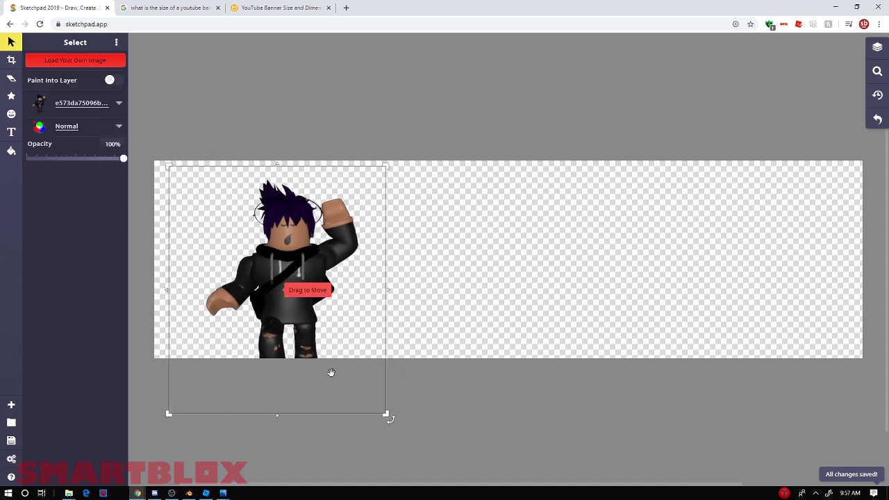
{"action": "left_click_drag", "start_coordinate": [385, 411], "coordinate": [514, 422]}
{"action": "left_click_drag", "start_coordinate": [329, 311], "coordinate": [306, 306]}
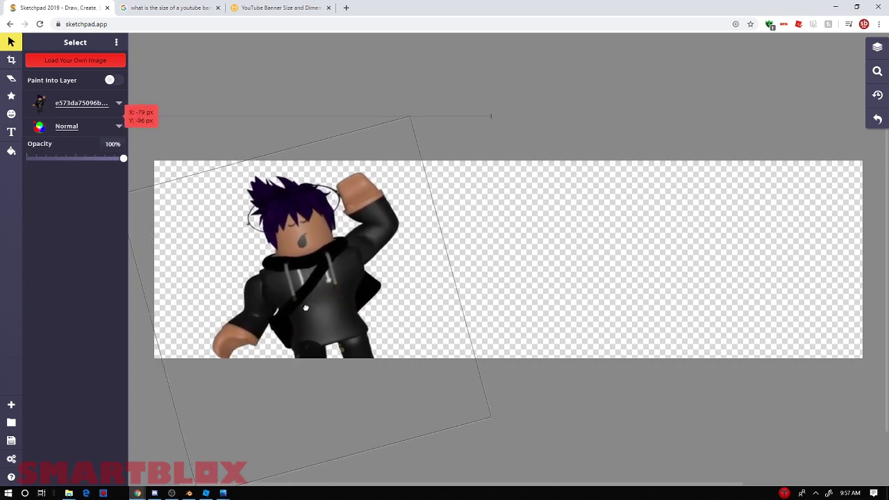
{"action": "left_click", "coordinate": [572, 297]}
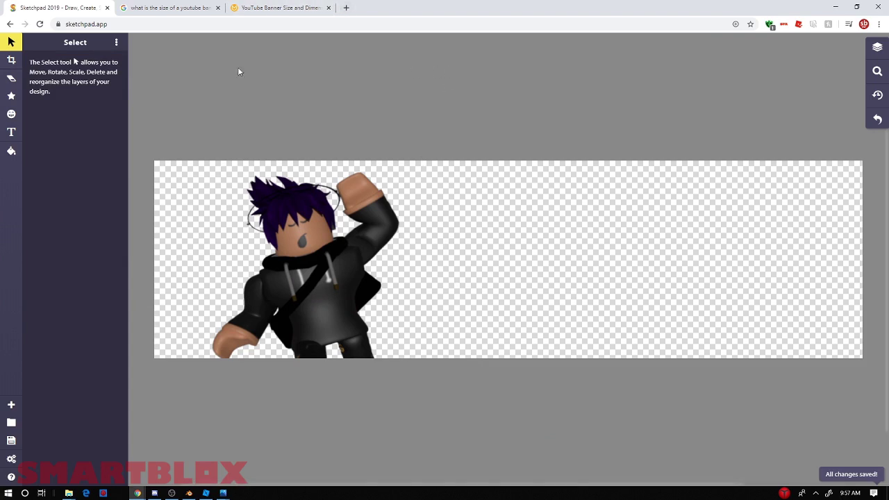
{"action": "left_click", "coordinate": [11, 113]}
{"action": "left_click", "coordinate": [11, 78]}
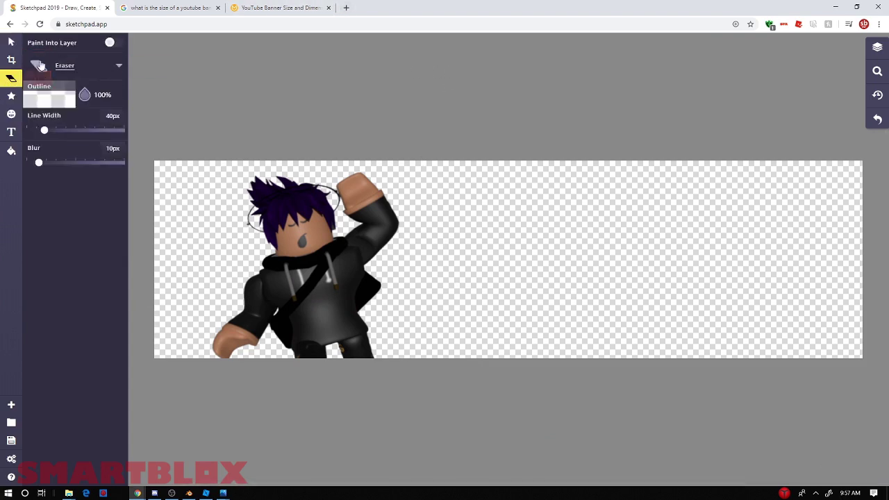
{"action": "left_click", "coordinate": [107, 65]}
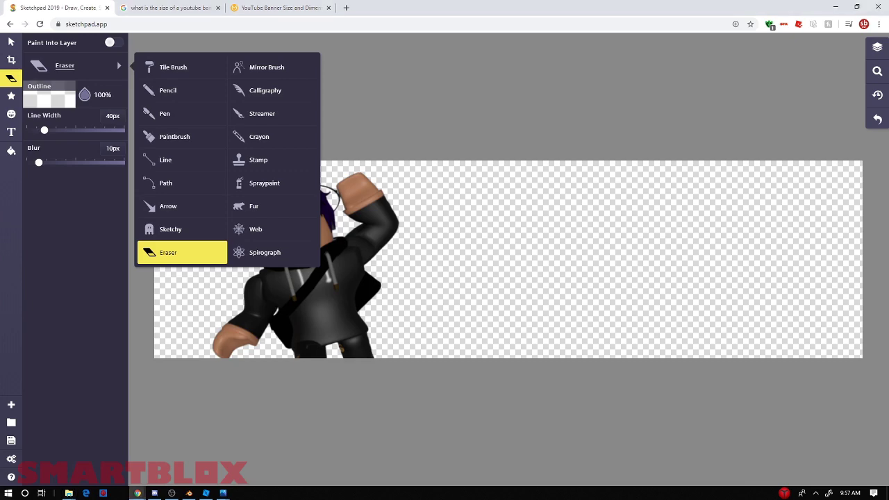
Step: Draw a large tilted square over the banner's left part and fill it with an orange radial gradient
{"action": "left_click", "coordinate": [11, 96]}
{"action": "left_click", "coordinate": [118, 66]}
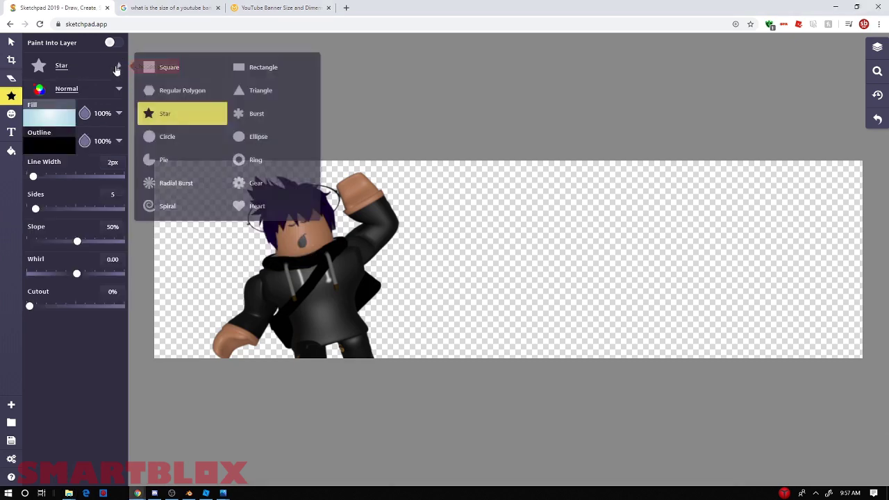
{"action": "left_click", "coordinate": [156, 69]}
{"action": "mouse_move", "coordinate": [153, 193]}
{"action": "left_mouse_down"}
{"action": "mouse_move", "coordinate": [375, 316]}
{"action": "mouse_move", "coordinate": [328, 360]}
{"action": "left_mouse_up"}
{"action": "left_click", "coordinate": [46, 119]}
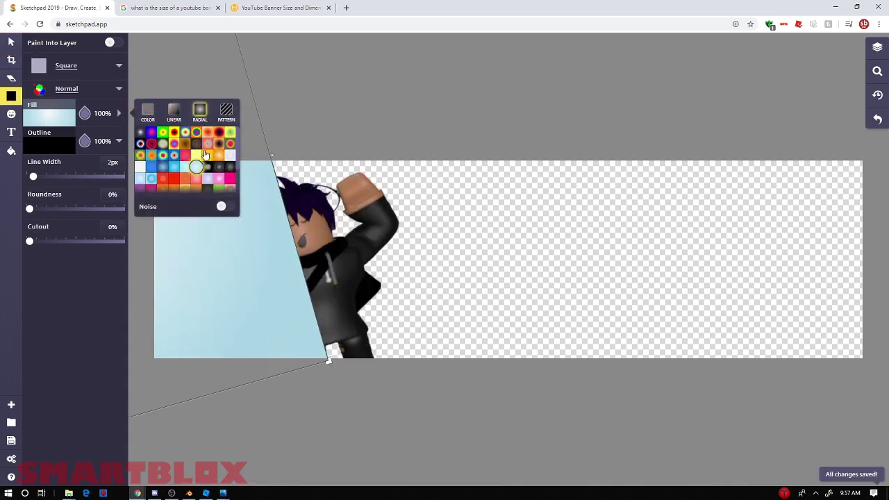
{"action": "left_click", "coordinate": [219, 156]}
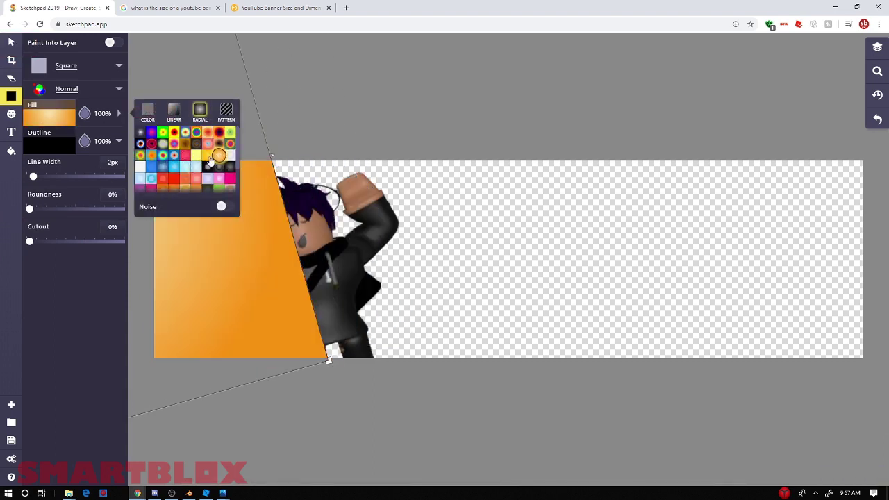
Step: Straighten, move and enlarge the orange square until it covers the whole banner, and place it behind the character
{"action": "left_click", "coordinate": [11, 42]}
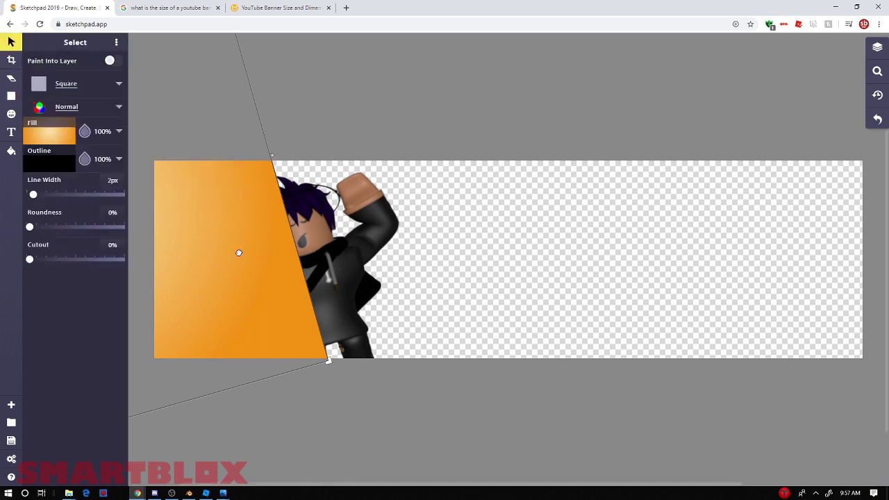
{"action": "left_click_drag", "start_coordinate": [238, 252], "coordinate": [504, 311]}
{"action": "left_click_drag", "start_coordinate": [593, 419], "coordinate": [539, 459]}
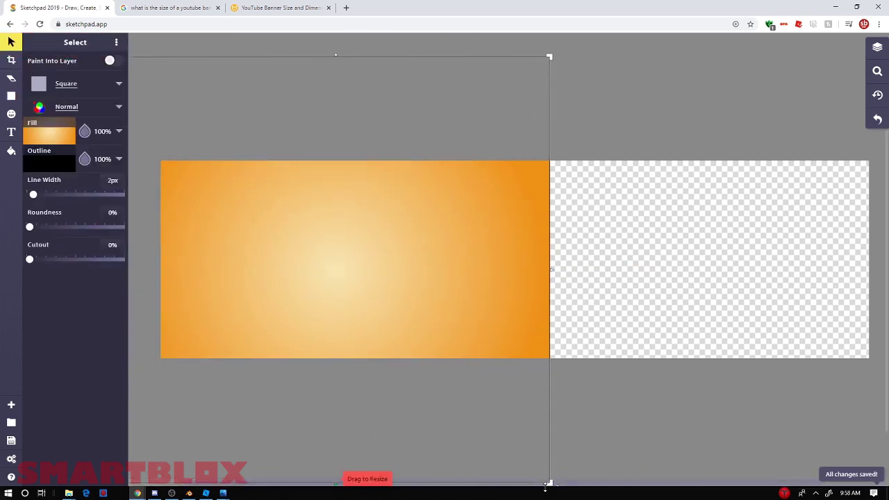
{"action": "left_click_drag", "start_coordinate": [550, 57], "coordinate": [537, 79]}
{"action": "left_click_drag", "start_coordinate": [383, 297], "coordinate": [420, 230]}
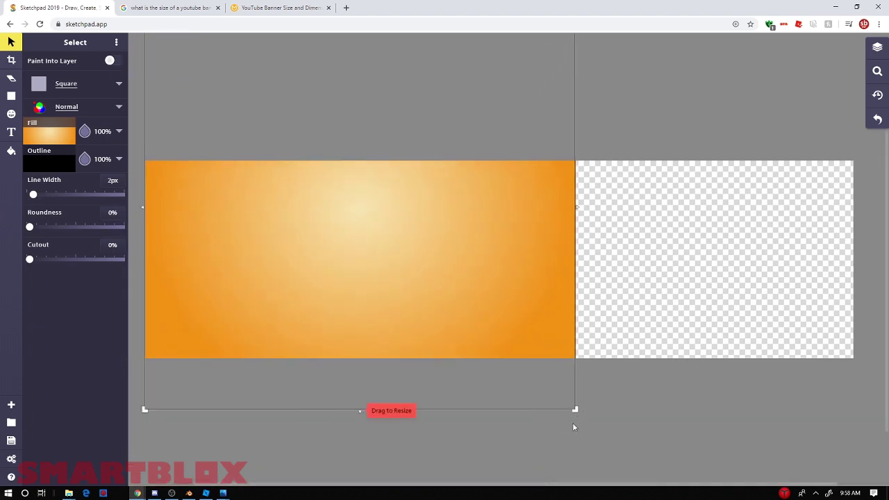
{"action": "left_click_drag", "start_coordinate": [575, 410], "coordinate": [723, 397]}
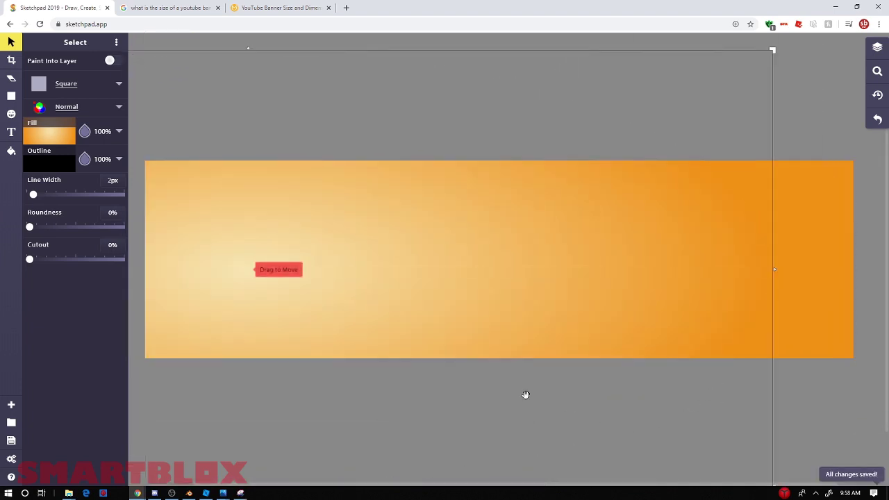
{"action": "left_click_drag", "start_coordinate": [312, 300], "coordinate": [323, 296]}
{"action": "left_click", "coordinate": [830, 421]}
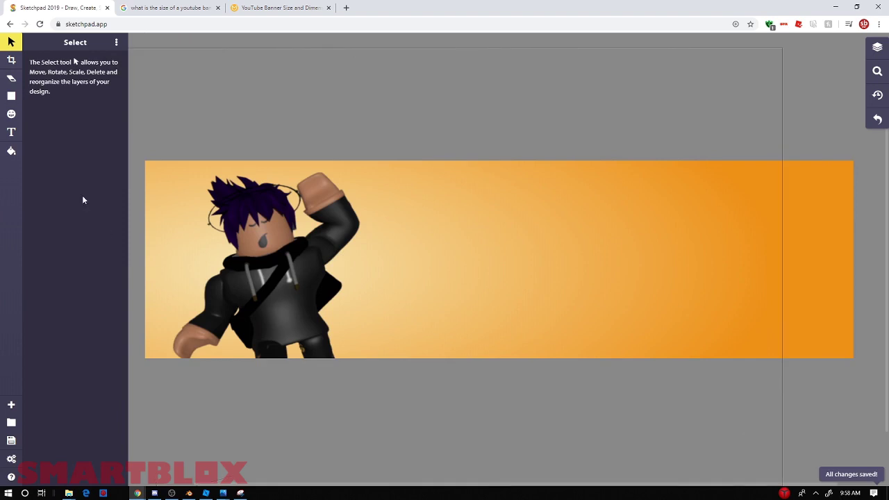
Step: Shrink the character render slightly, keeping it tilted on the banner's left side
{"action": "left_click", "coordinate": [268, 280]}
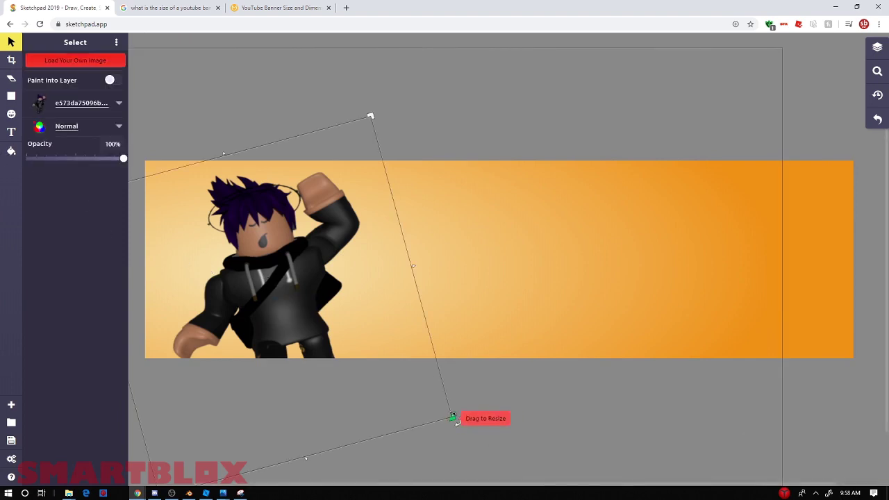
{"action": "left_click_drag", "start_coordinate": [453, 417], "coordinate": [442, 420]}
{"action": "left_click", "coordinate": [546, 424]}
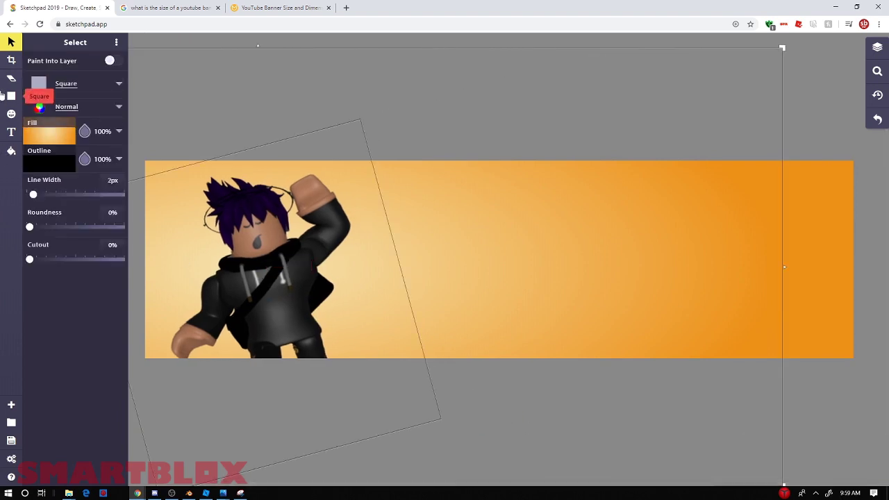
Step: Add a text box in the upper right part of the banner
{"action": "left_click", "coordinate": [11, 132]}
{"action": "left_click", "coordinate": [518, 212]}
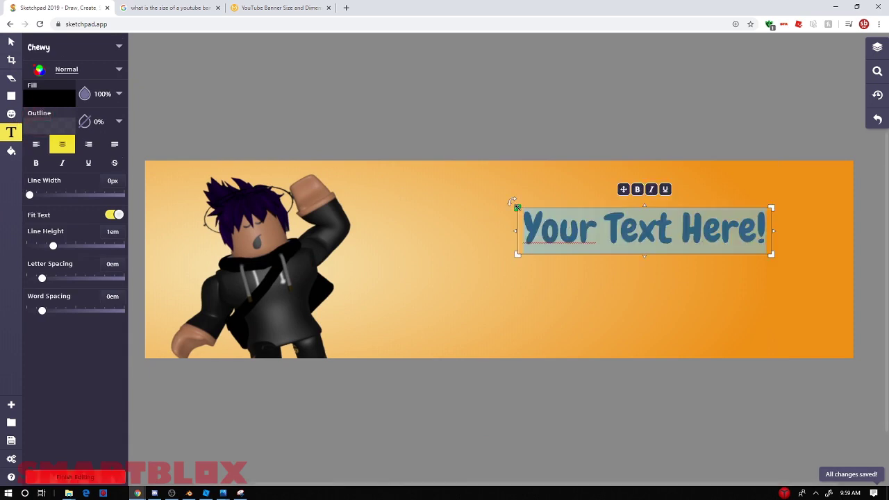